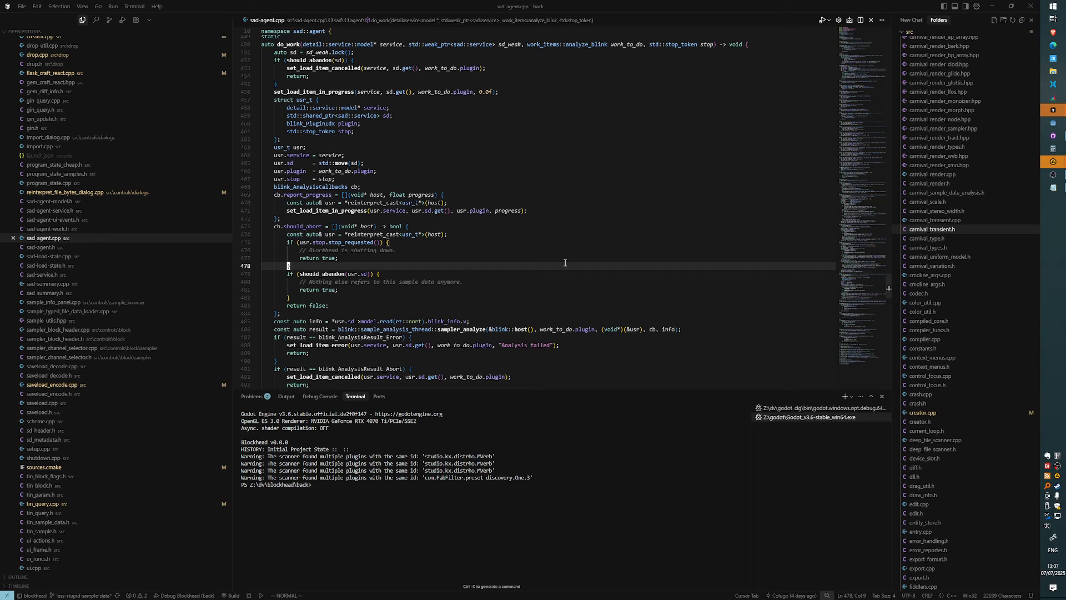
Step: Run the Blockhead debug build from the code editor
{"action": "left_click", "coordinate": [438, 107]}
{"action": "left_click", "coordinate": [429, 154]}
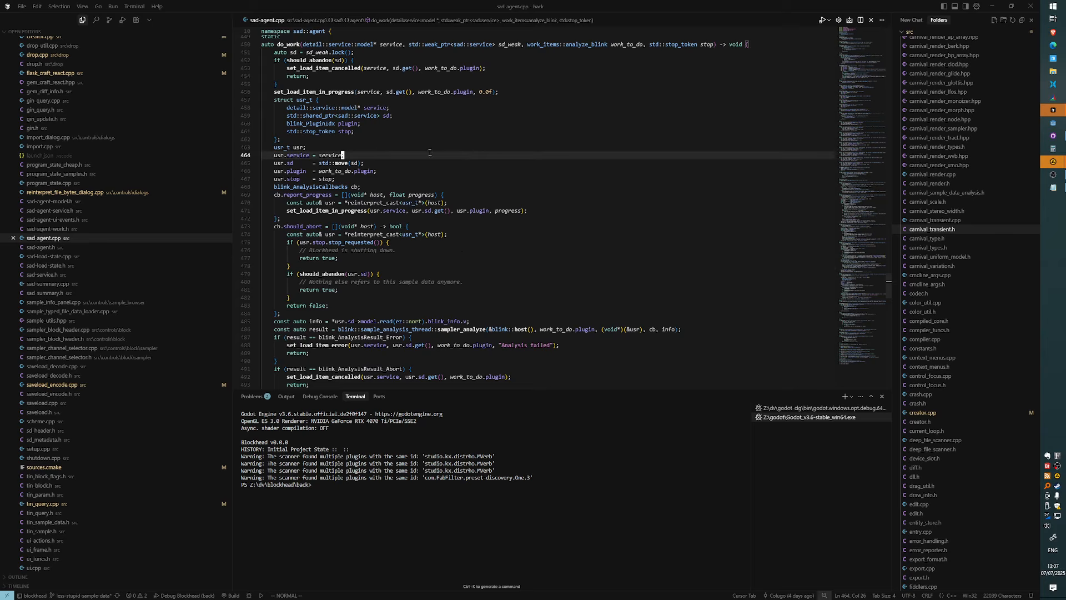
{"action": "key", "text": "F5"}
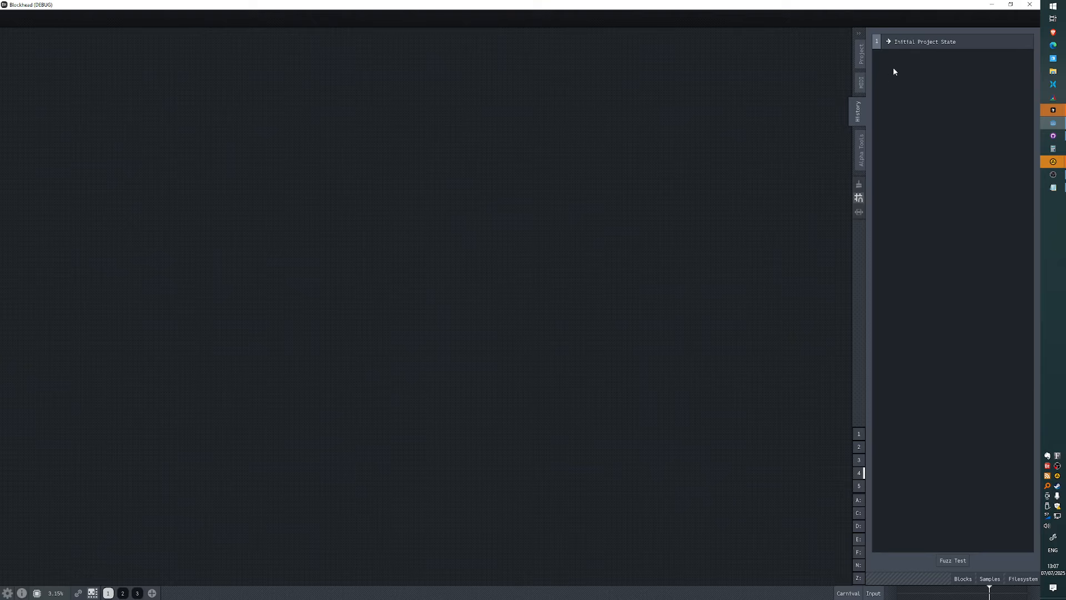
Step: Add the sample beat014(128bpm).wav as a block on a new track and expand that track
{"action": "left_click", "coordinate": [860, 81]}
{"action": "left_click", "coordinate": [861, 54]}
{"action": "left_click", "coordinate": [860, 116]}
{"action": "left_click", "coordinate": [1023, 579]}
{"action": "left_click_drag", "start_coordinate": [897, 448], "coordinate": [315, 38]}
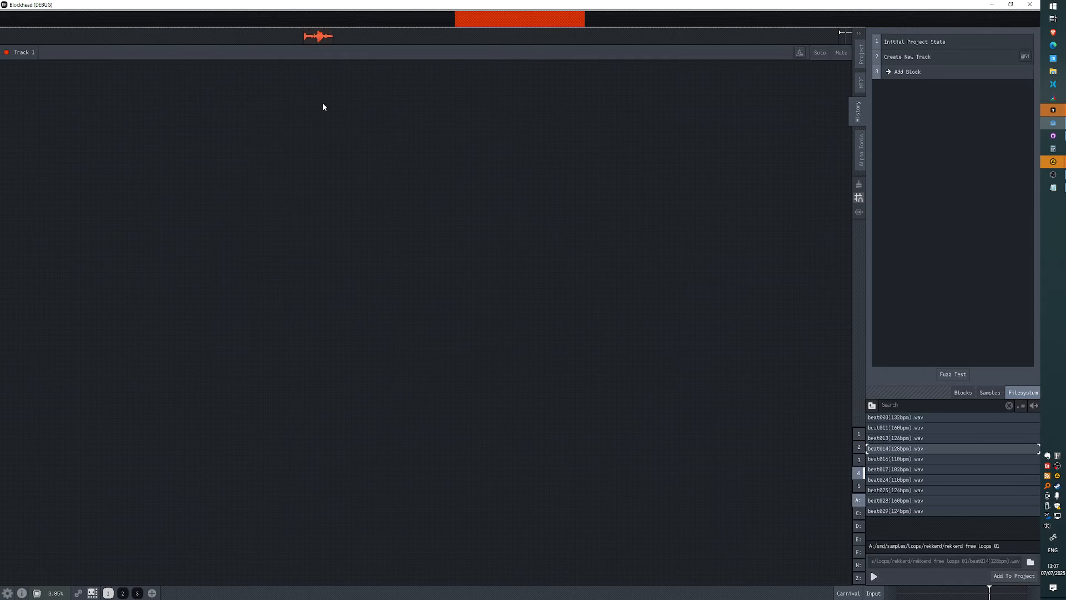
{"action": "left_click", "coordinate": [318, 41]}
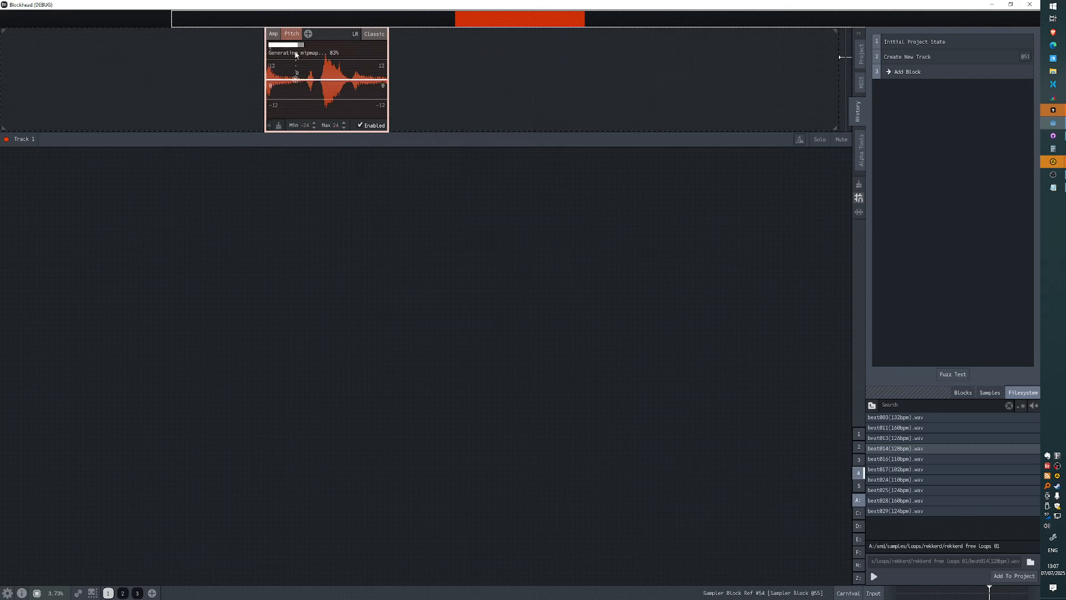
Step: Add four pitch envelope points to the block in a zigzag, at -15, 15, -15 and 15
{"action": "left_click", "coordinate": [276, 104]}
{"action": "left_click", "coordinate": [309, 55]}
{"action": "left_click", "coordinate": [337, 104]}
{"action": "left_click", "coordinate": [374, 54]}
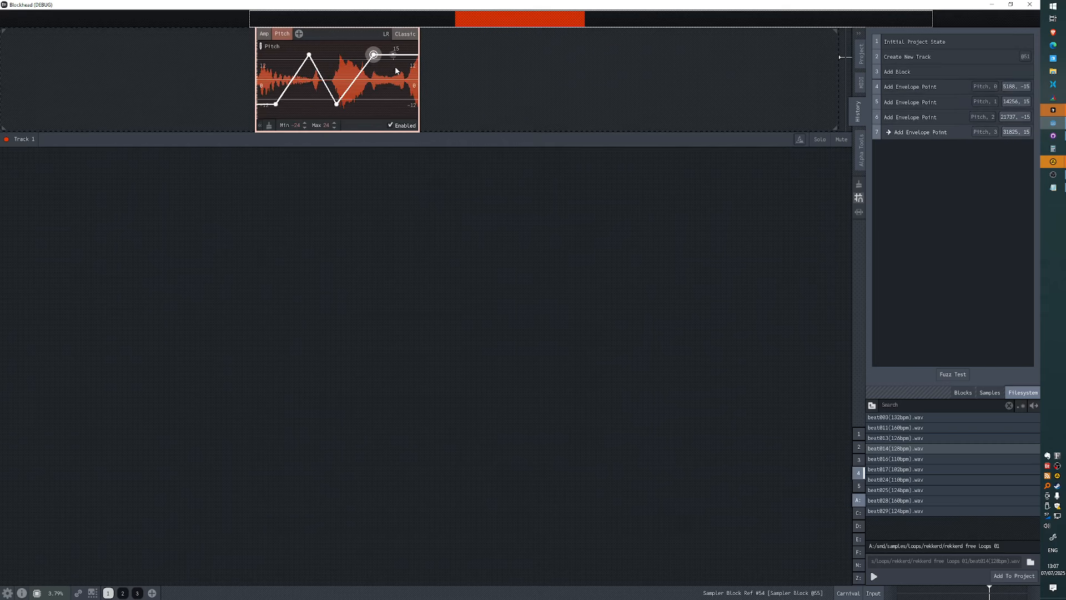
{"action": "key", "text": "Escape"}
Step: Lengthen the sampler block on Track 1 to about 81,700
{"action": "left_click_drag", "start_coordinate": [418, 76], "coordinate": [506, 96]}
{"action": "scroll", "coordinate": [445, 95], "scroll_direction": "down", "scroll_amount": 3}
{"action": "scroll", "coordinate": [526, 95], "scroll_direction": "up", "scroll_amount": 3}
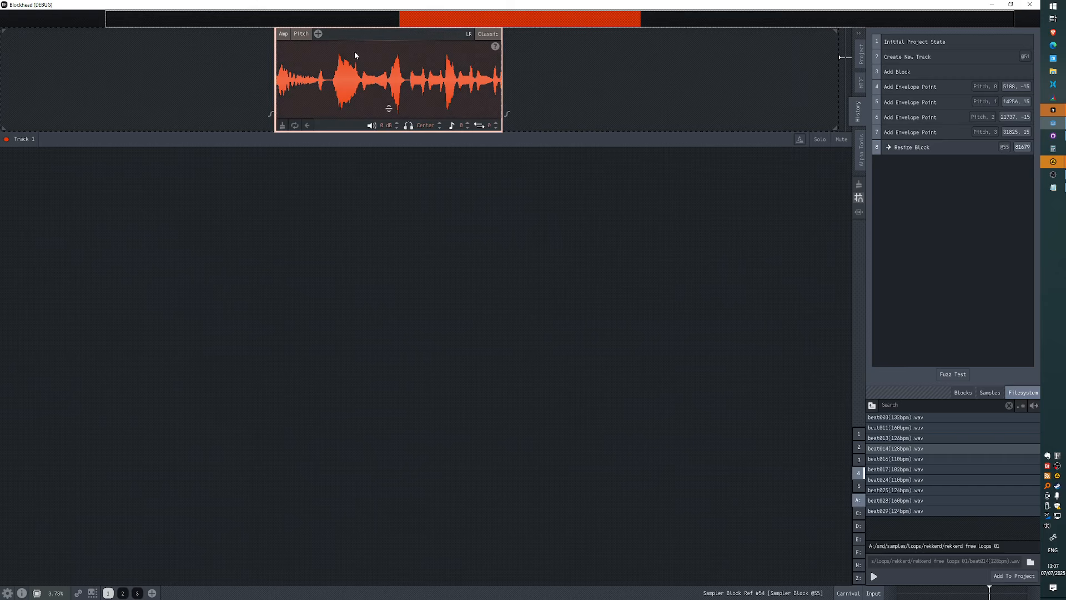
Step: Slice the block in two, and move the second part away and lengthen it to about 78,700
{"action": "left_click_drag", "start_coordinate": [397, 75], "coordinate": [303, 77]}
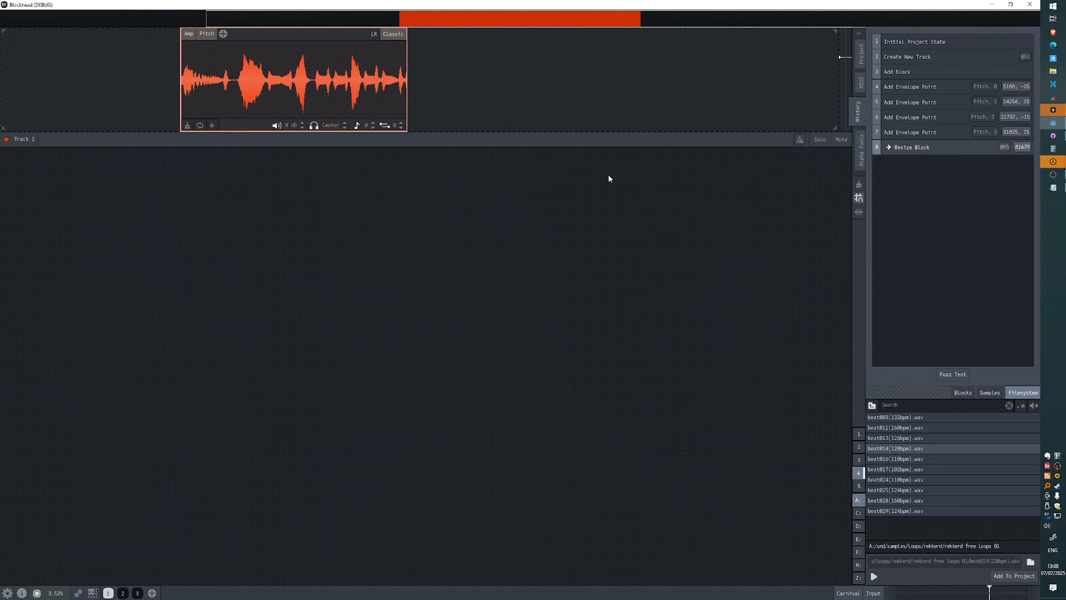
{"action": "key", "text": "s"}
{"action": "left_click_drag", "start_coordinate": [367, 85], "coordinate": [649, 78]}
Step: Create three more tracks and move the second block from Track 1 down to Track 2
{"action": "key", "text": "t"}
{"action": "key", "text": "t"}
{"action": "key", "text": "t"}
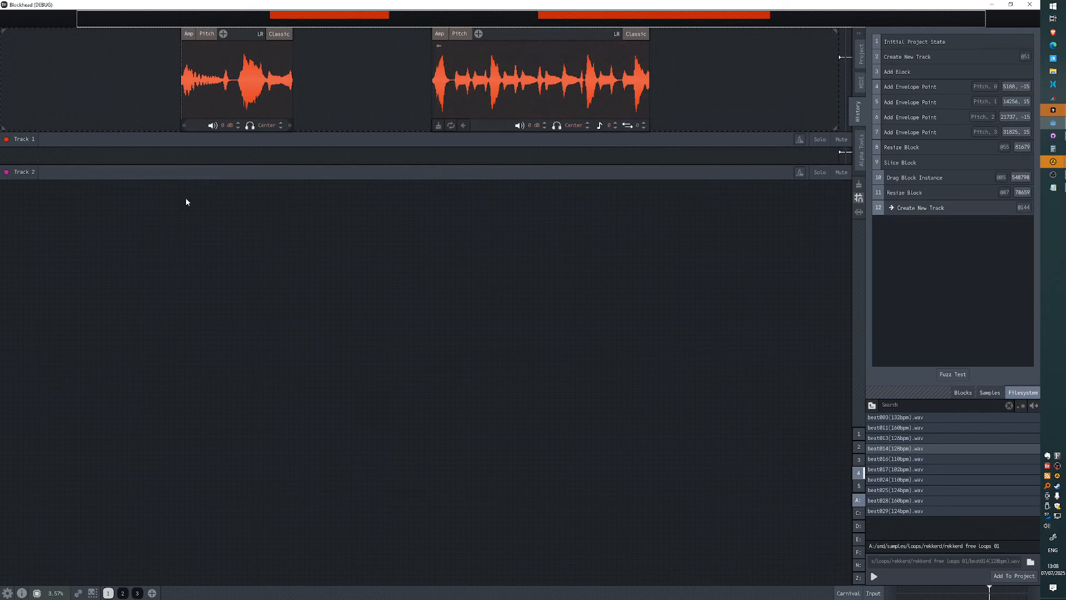
{"action": "left_click_drag", "start_coordinate": [521, 75], "coordinate": [460, 157]}
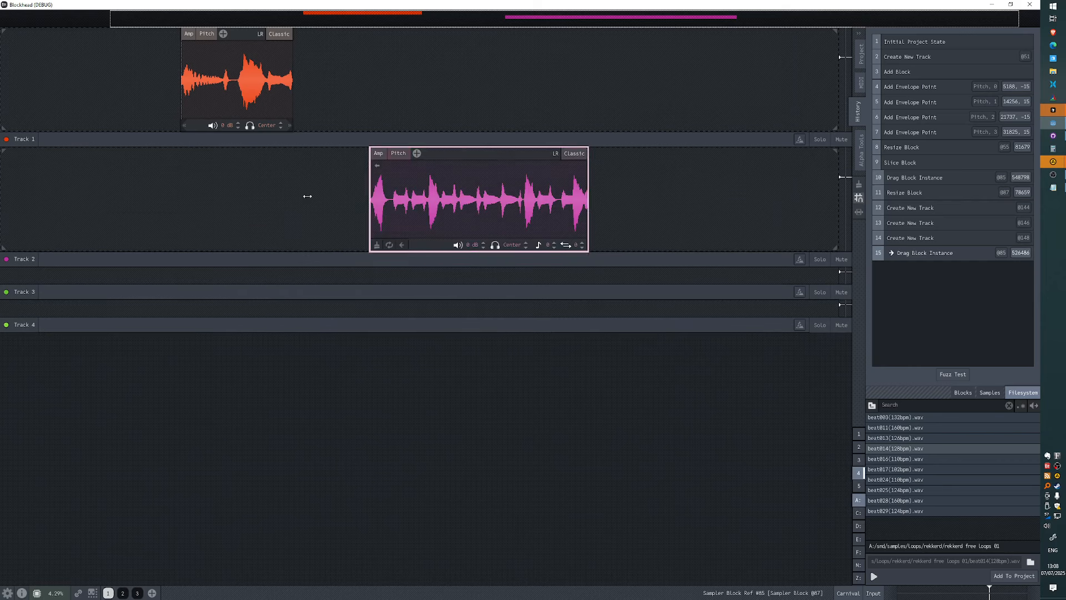
Step: Change Track 2's color to bright green
{"action": "left_click", "coordinate": [7, 261]}
{"action": "left_click", "coordinate": [146, 289]}
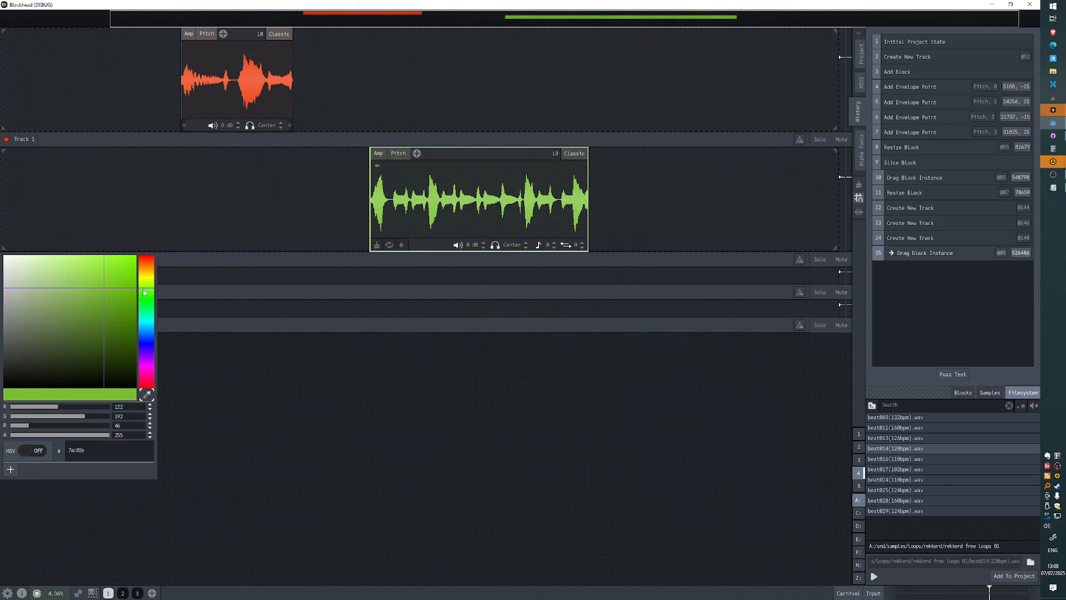
{"action": "left_click", "coordinate": [134, 269]}
{"action": "left_click", "coordinate": [535, 342]}
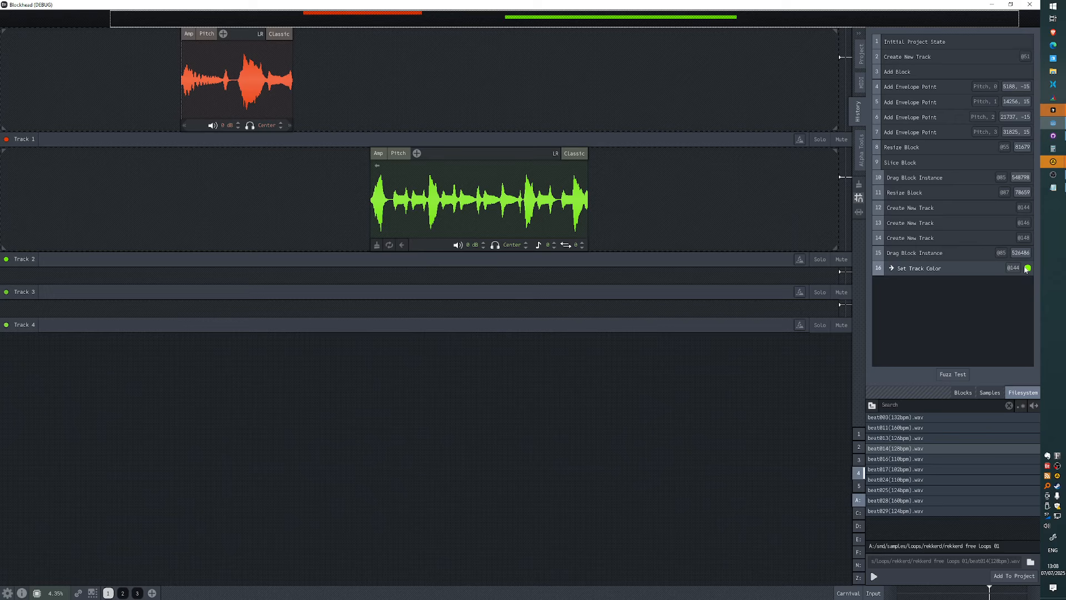
Step: Rename Track 3 as sadfsdafasdfsadfsadf and move the green block from Track 2 back to Track 1
{"action": "type", "text": "sadfsdafasdfsadfsadf"}
{"action": "key", "text": "Return"}
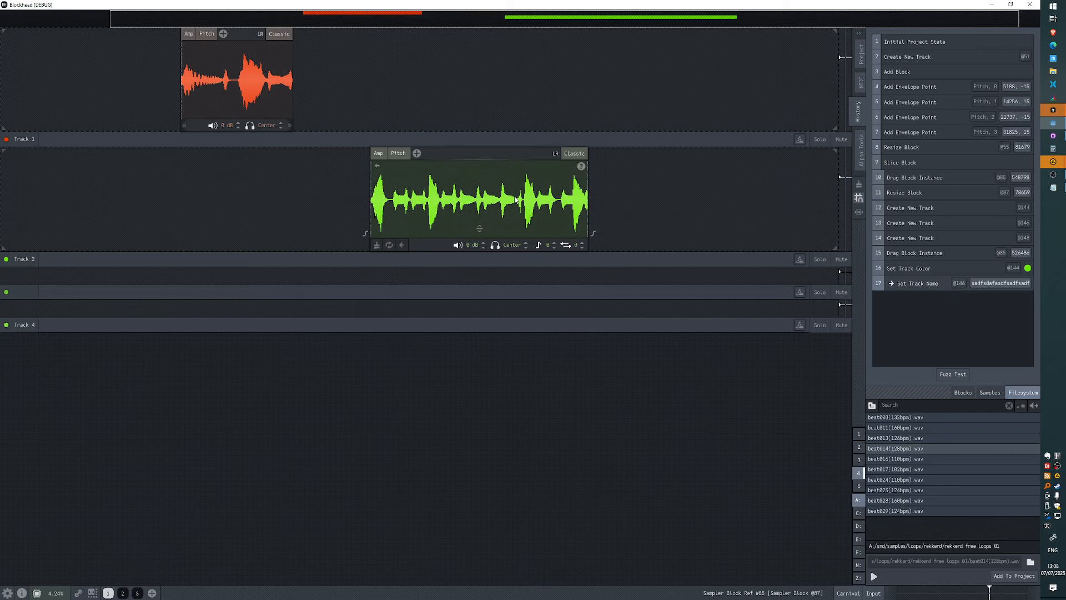
{"action": "left_click_drag", "start_coordinate": [501, 198], "coordinate": [447, 102]}
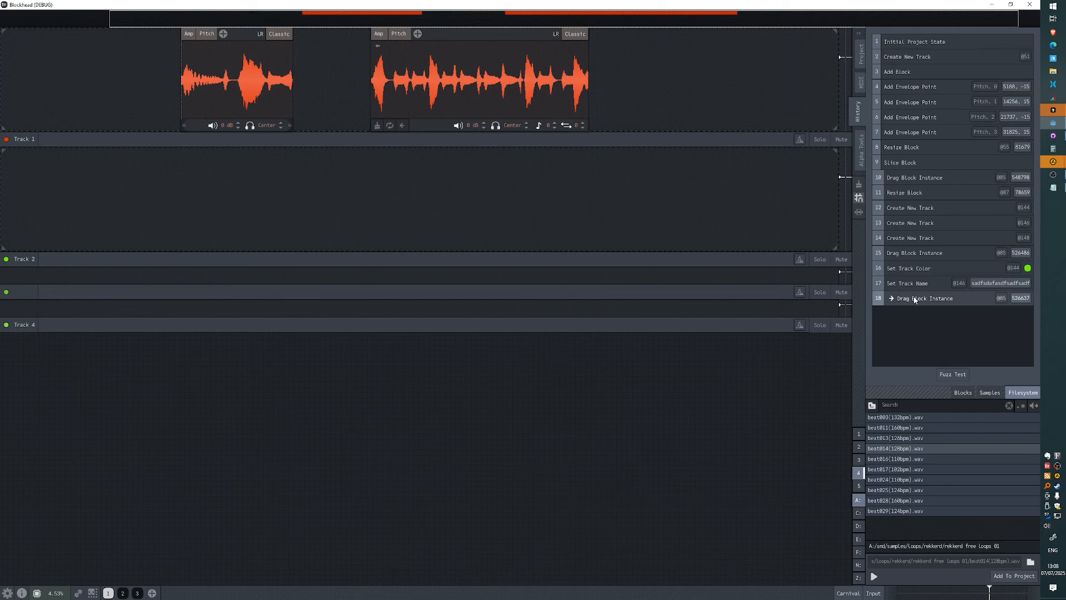
Step: Undo the edits all the way back to the creation of Track 1
{"action": "key", "text": "ctrl+z"}
{"action": "key", "text": "ctrl+z"}
{"action": "key", "text": "ctrl+z"}
{"action": "key", "text": "ctrl+z"}
{"action": "key", "text": "ctrl+z"}
{"action": "key", "text": "ctrl+z"}
{"action": "key", "text": "ctrl+z"}
{"action": "key", "text": "ctrl+z"}
{"action": "key", "text": "ctrl+z"}
{"action": "key", "text": "ctrl+z"}
{"action": "key", "text": "ctrl+z"}
{"action": "key", "text": "ctrl+z"}
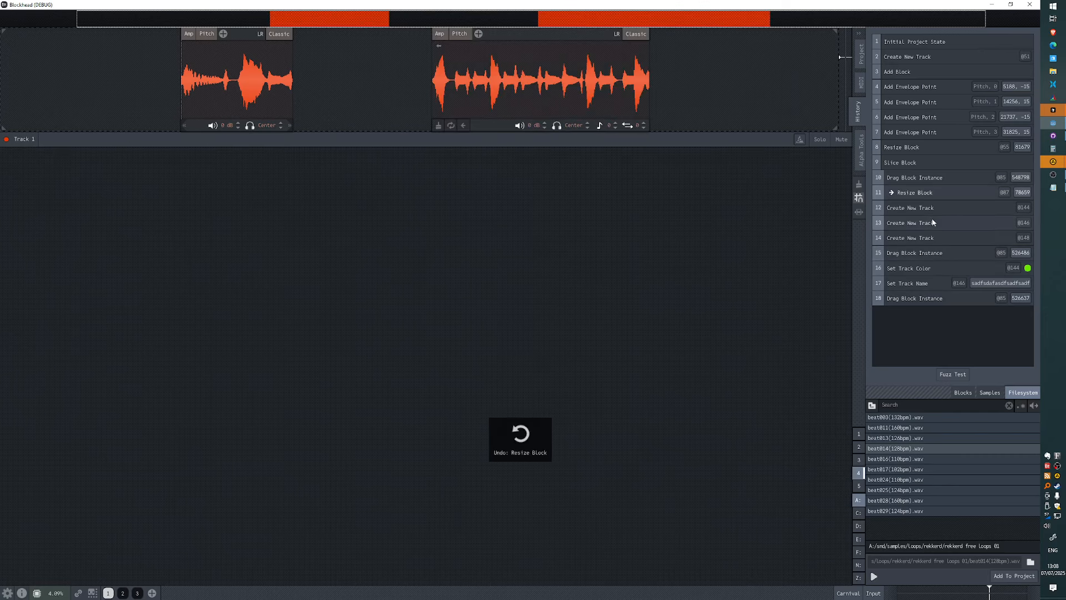
{"action": "key", "text": "ctrl+z"}
{"action": "key", "text": "ctrl+z"}
{"action": "key", "text": "ctrl+z"}
{"action": "key", "text": "ctrl+z"}
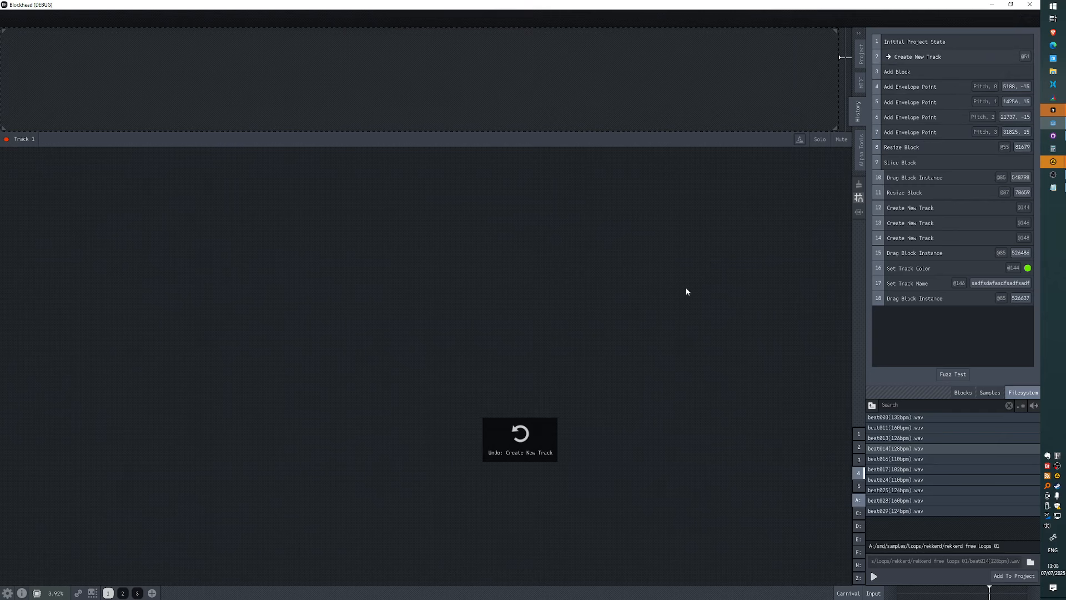
Step: Redo all undone edits up to the latest block move
{"action": "key", "text": "ctrl+y"}
{"action": "key", "text": "ctrl+y"}
{"action": "key", "text": "ctrl+y"}
{"action": "key", "text": "ctrl+y"}
{"action": "key", "text": "ctrl+y"}
{"action": "key", "text": "ctrl+y"}
{"action": "key", "text": "ctrl+y"}
{"action": "key", "text": "ctrl+y"}
{"action": "key", "text": "ctrl+y"}
{"action": "key", "text": "ctrl+y"}
{"action": "key", "text": "ctrl+y"}
{"action": "key", "text": "ctrl+y"}
{"action": "key", "text": "ctrl+y"}
{"action": "key", "text": "ctrl+y"}
{"action": "key", "text": "ctrl+y"}
{"action": "key", "text": "ctrl+y"}
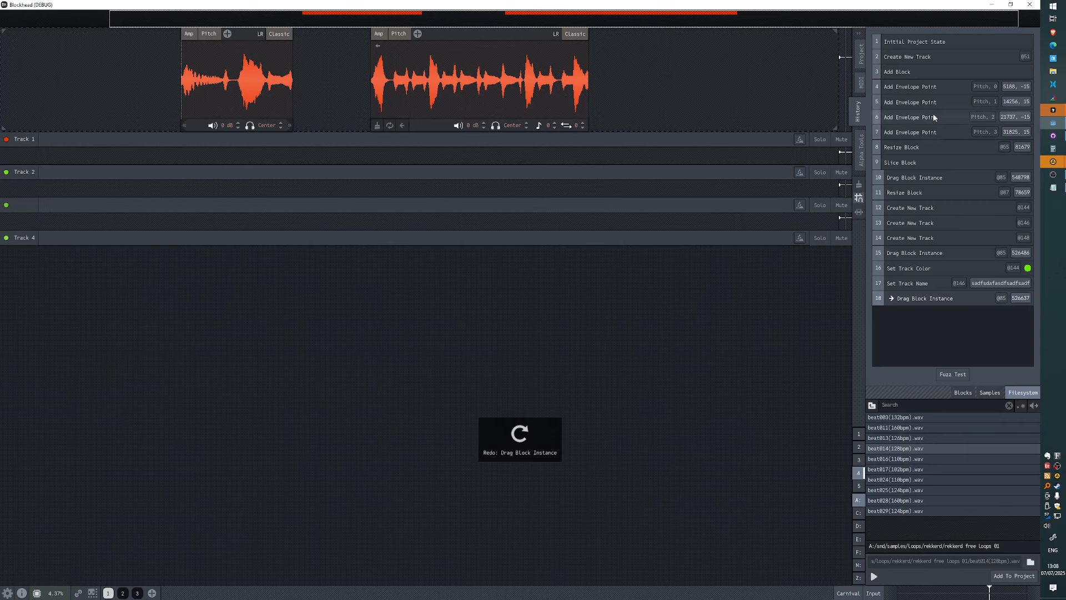
Step: Jump the project history back and forth between the second envelope point and the latest block move
{"action": "left_click", "coordinate": [930, 103]}
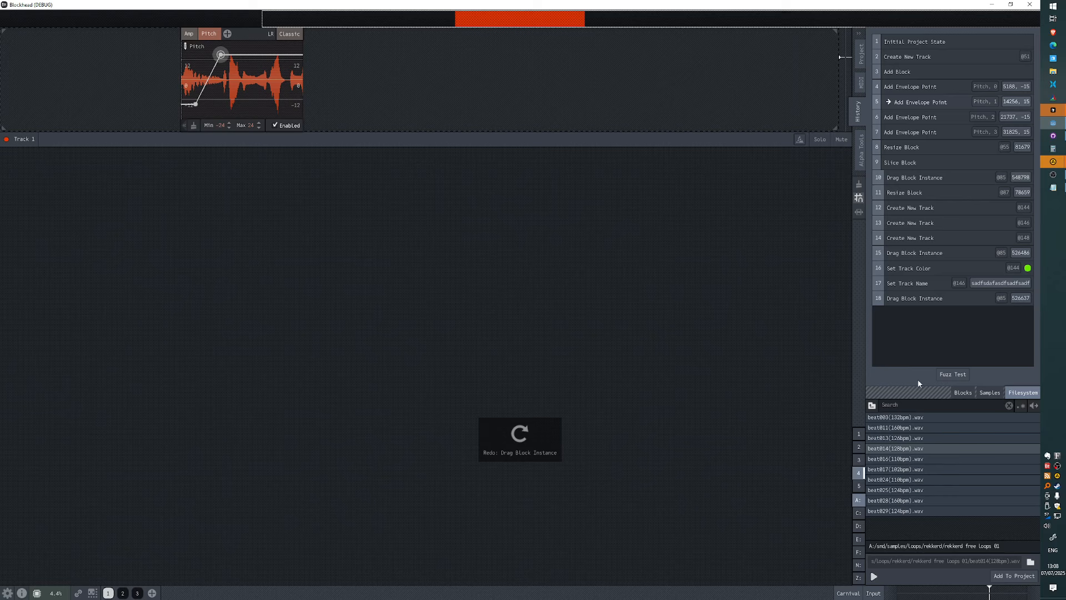
{"action": "left_click", "coordinate": [930, 300]}
{"action": "left_click", "coordinate": [902, 104]}
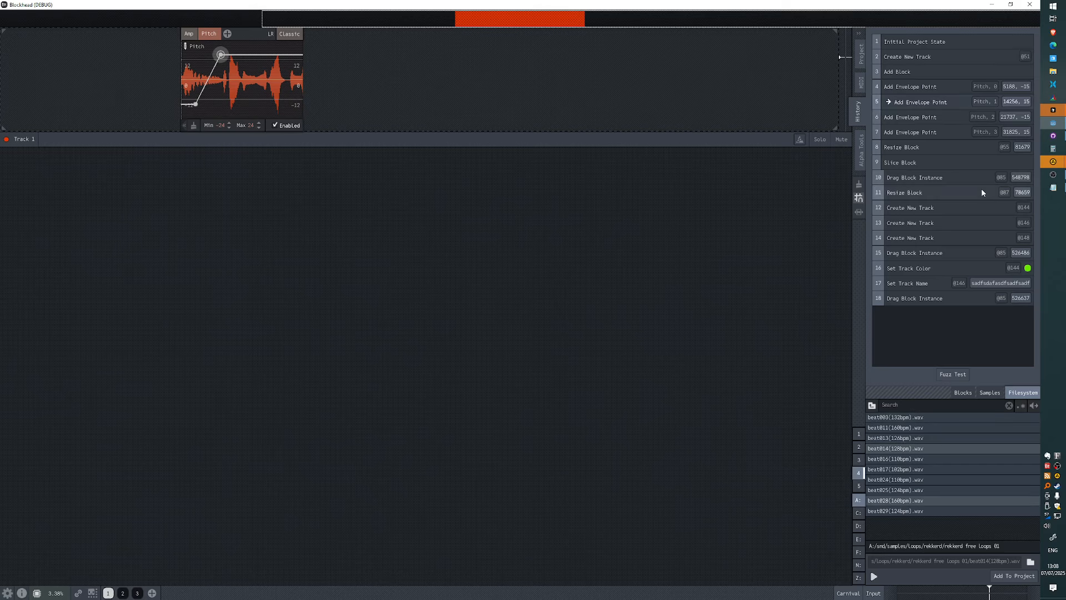
{"action": "left_click", "coordinate": [922, 297]}
Step: Jump the history to the block slice, the second block resize and the Add Block state, returning to the latest block move
{"action": "left_click", "coordinate": [925, 165]}
{"action": "left_click", "coordinate": [924, 192]}
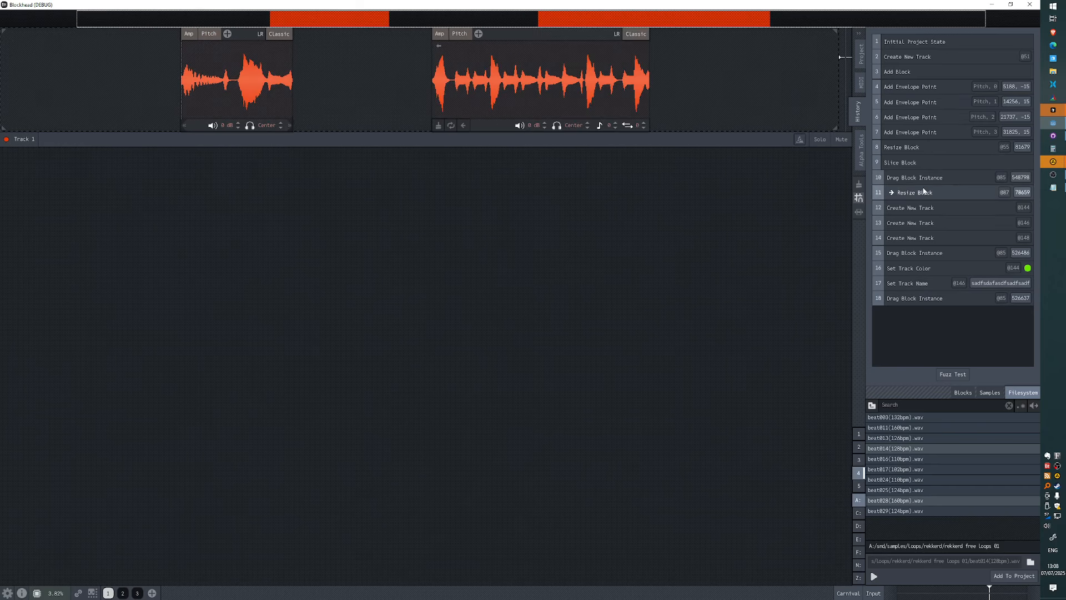
{"action": "left_click", "coordinate": [913, 298]}
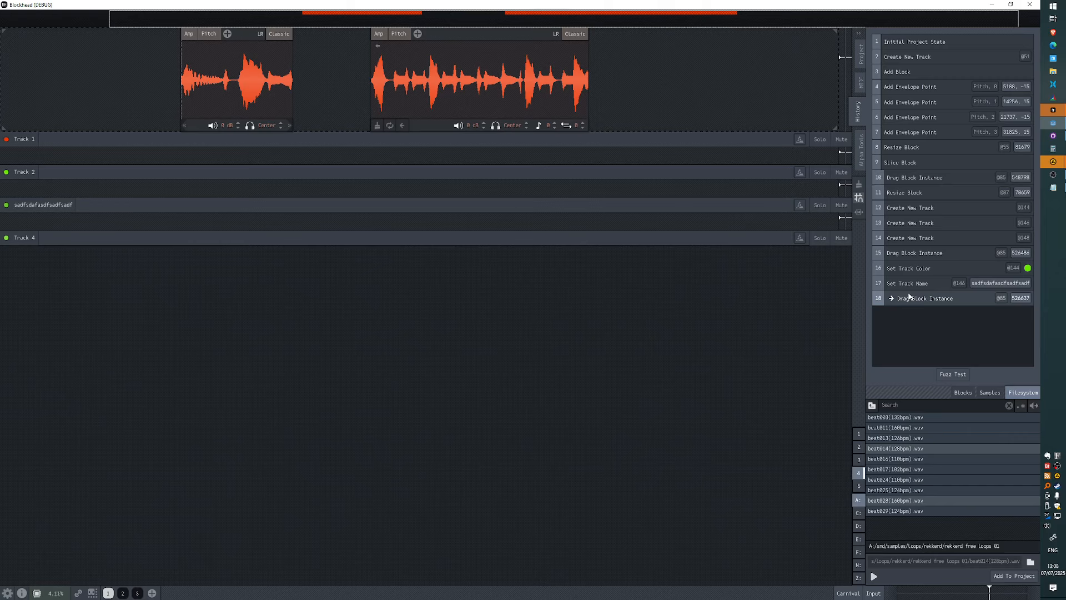
{"action": "left_click", "coordinate": [920, 72]}
{"action": "left_click", "coordinate": [911, 300]}
Step: Undo the edits one by one back to the Slice Block state and restore the latest history state
{"action": "key", "text": "ctrl+z"}
{"action": "key", "text": "ctrl+z"}
{"action": "key", "text": "ctrl+z"}
{"action": "key", "text": "ctrl+z"}
{"action": "key", "text": "ctrl+z"}
{"action": "key", "text": "ctrl+z"}
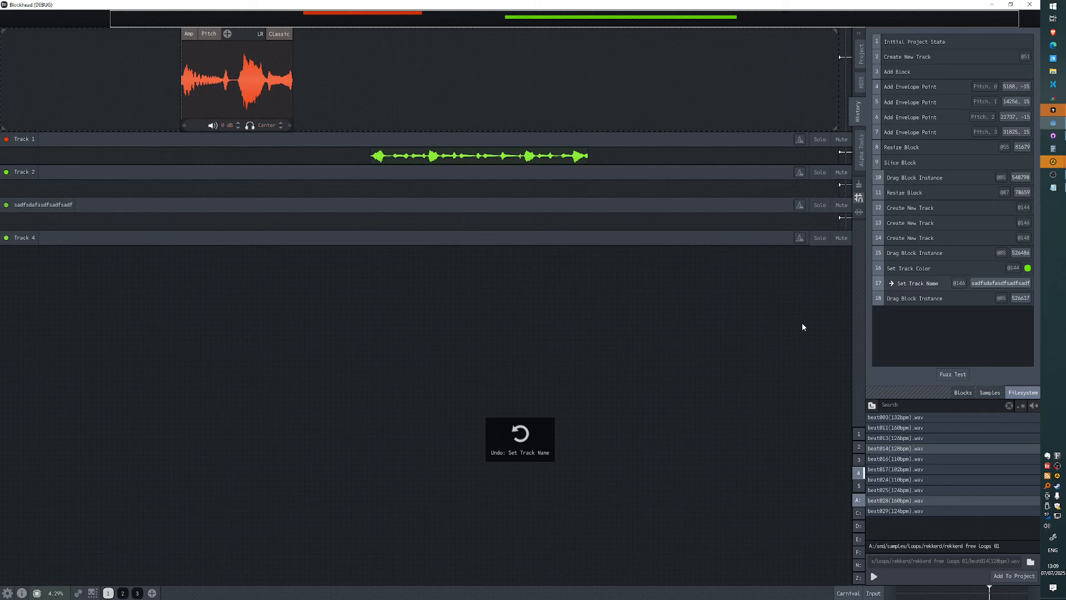
{"action": "key", "text": "ctrl+z"}
{"action": "key", "text": "ctrl+z"}
{"action": "key", "text": "ctrl+z"}
{"action": "key", "text": "ctrl+z"}
{"action": "key", "text": "ctrl+z"}
{"action": "key", "text": "ctrl+z"}
{"action": "key", "text": "ctrl+z"}
{"action": "key", "text": "ctrl+z"}
{"action": "key", "text": "ctrl+z"}
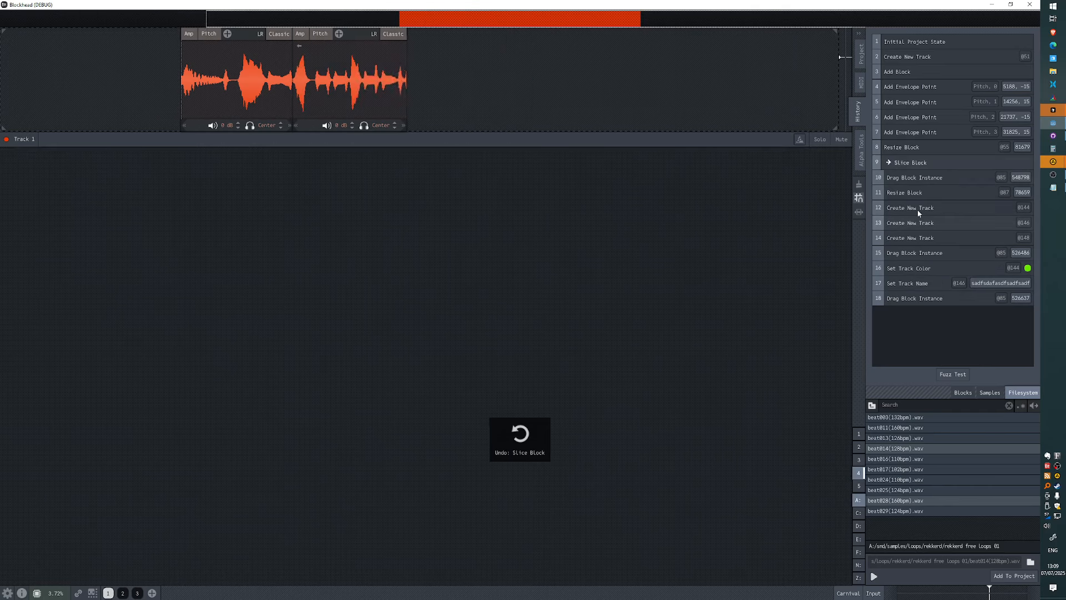
{"action": "left_click", "coordinate": [923, 302]}
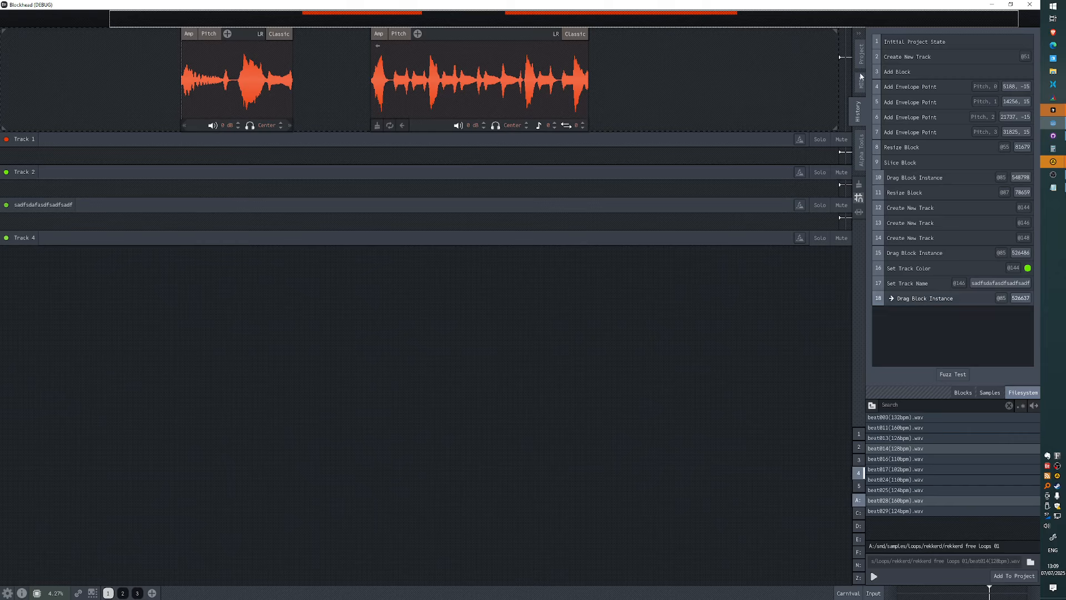
Step: Switch the history between the Add Block, slice and middle states, ending on the latest block move
{"action": "left_click", "coordinate": [918, 72]}
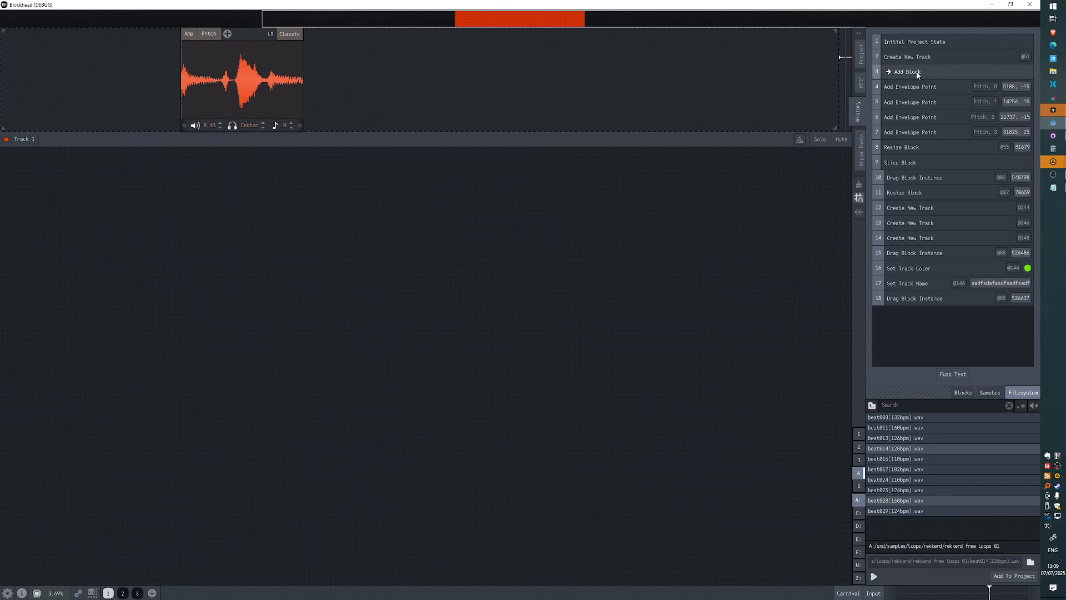
{"action": "left_click", "coordinate": [921, 298]}
{"action": "left_click", "coordinate": [946, 72]}
{"action": "left_click", "coordinate": [916, 162]}
{"action": "left_click", "coordinate": [912, 237]}
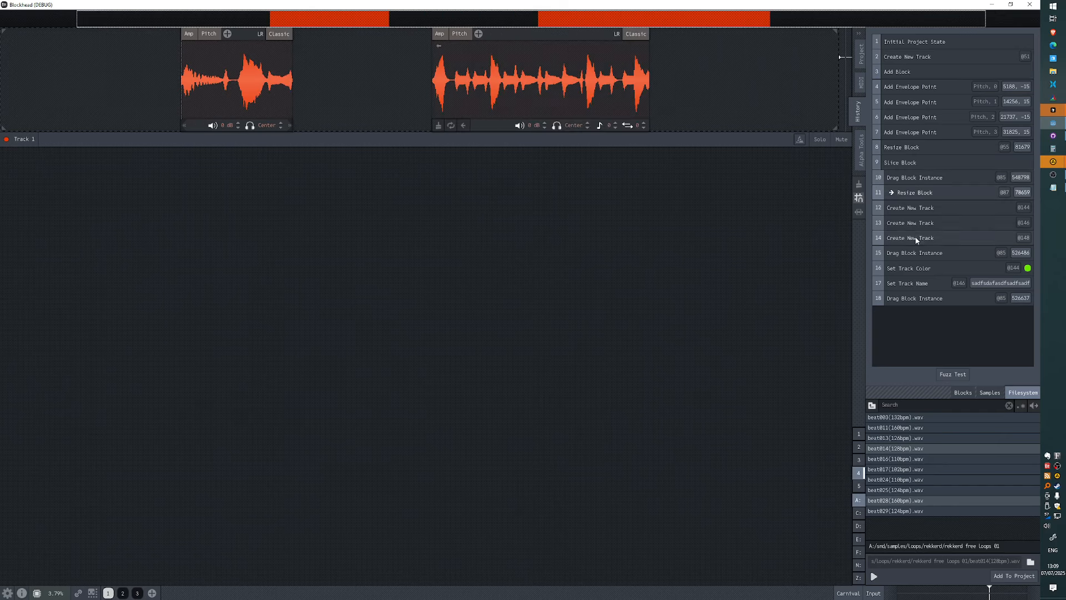
{"action": "left_click", "coordinate": [914, 298]}
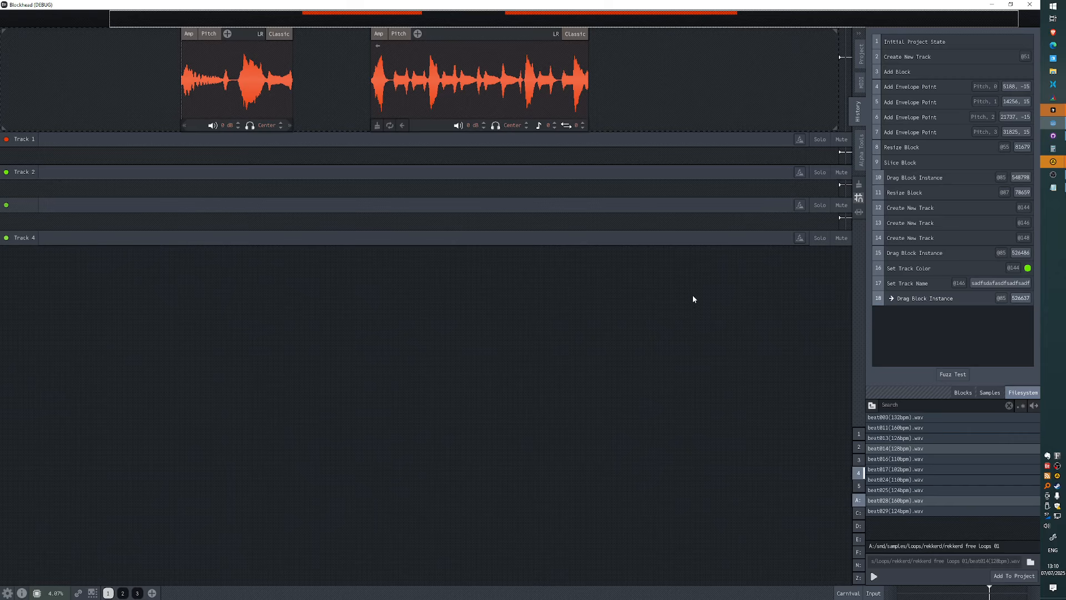
Step: Revert the history through the slice, envelope point and first track states, and advance it again to the latest block move
{"action": "left_click", "coordinate": [906, 162]}
{"action": "left_click", "coordinate": [927, 131]}
{"action": "left_click", "coordinate": [940, 88]}
{"action": "left_click", "coordinate": [941, 58]}
{"action": "left_click", "coordinate": [937, 195]}
{"action": "left_click", "coordinate": [936, 253]}
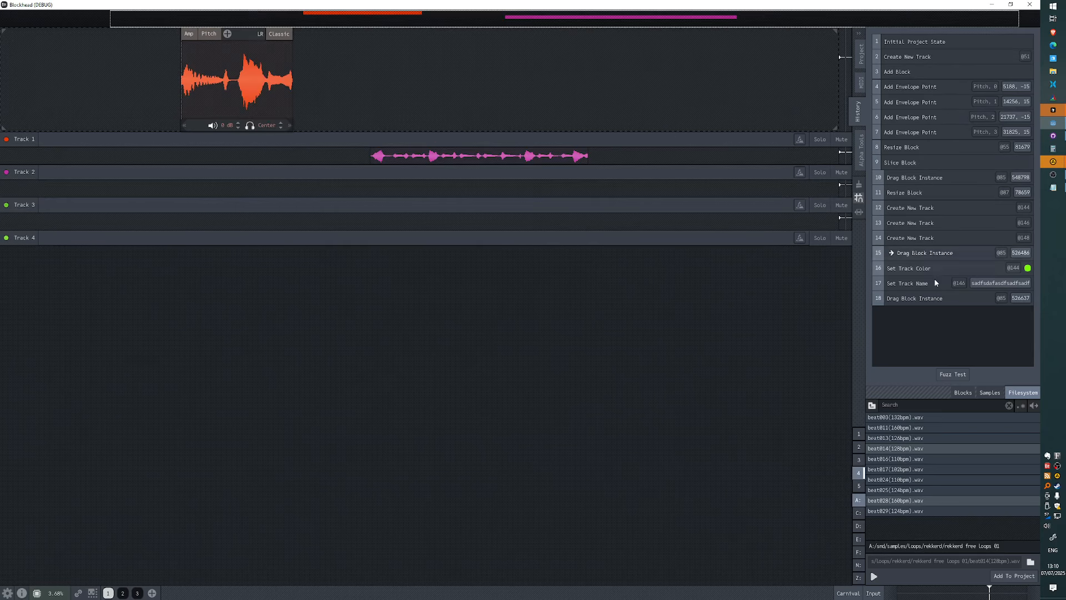
{"action": "left_click", "coordinate": [935, 283]}
{"action": "left_click", "coordinate": [930, 297]}
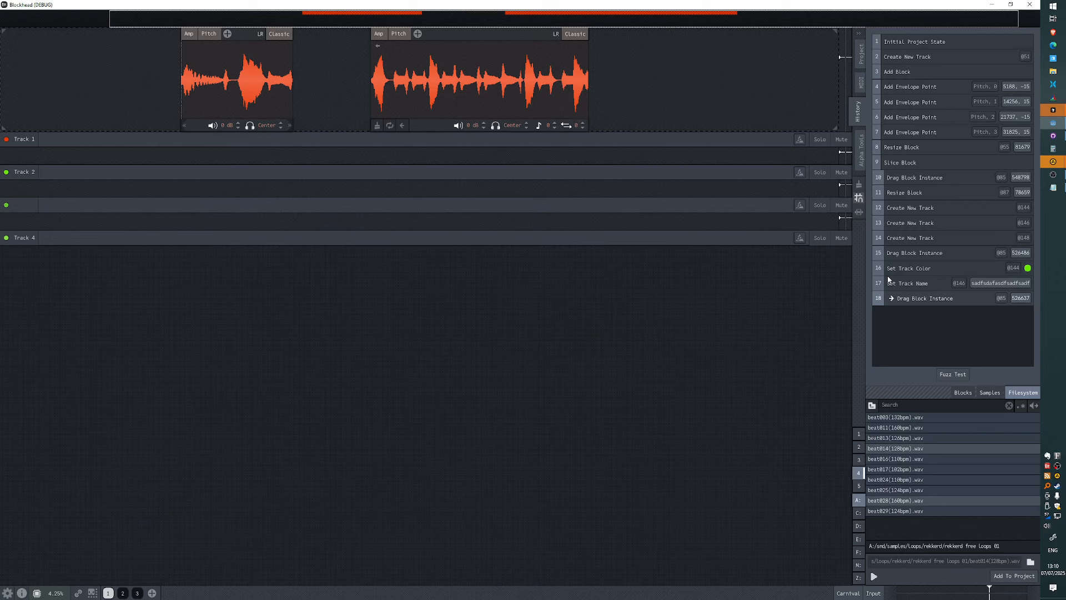
{"action": "scroll", "coordinate": [651, 261], "scroll_direction": "down", "scroll_amount": 2}
{"action": "left_click_drag", "start_coordinate": [652, 261], "coordinate": [385, 317]}
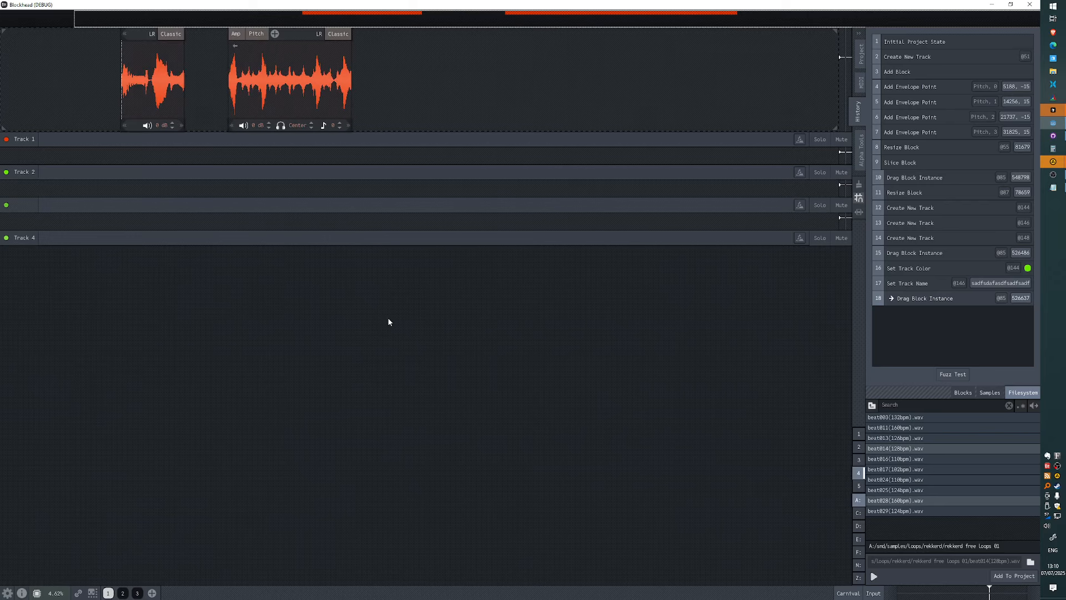
{"action": "scroll", "coordinate": [388, 318], "scroll_direction": "down", "scroll_amount": 1}
{"action": "left_click_drag", "start_coordinate": [474, 337], "coordinate": [161, 91]}
{"action": "right_click", "coordinate": [301, 80]}
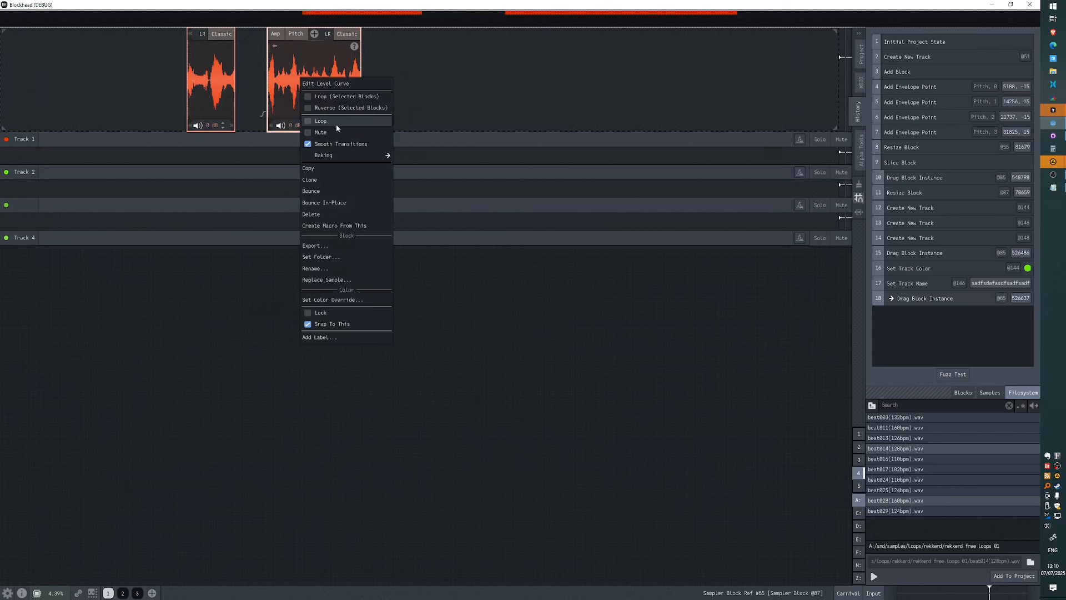
{"action": "mouse_move", "coordinate": [347, 160]}
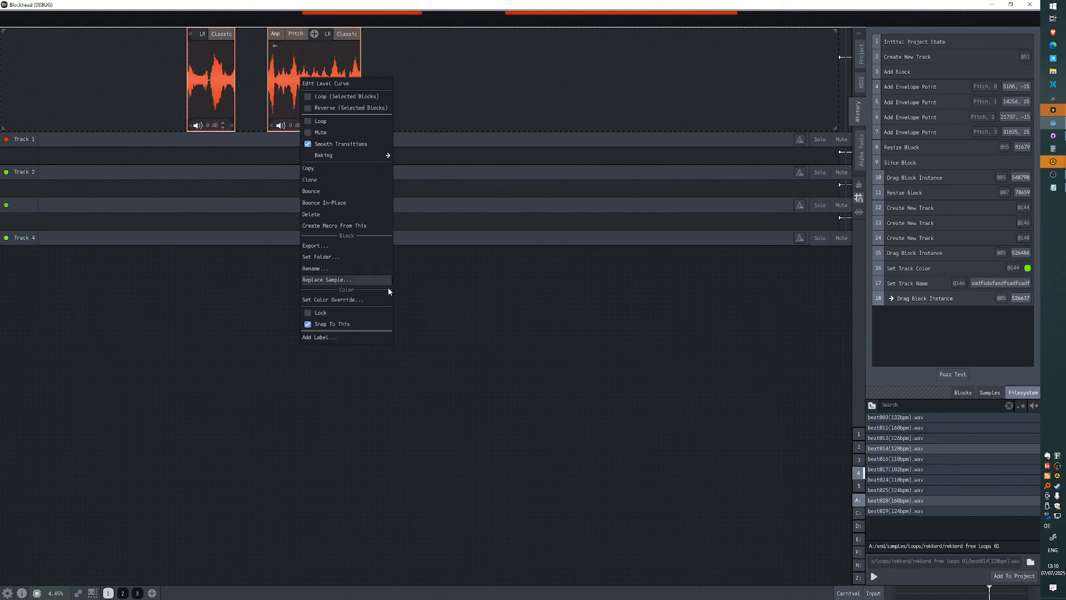
{"action": "left_click", "coordinate": [287, 66]}
{"action": "right_click", "coordinate": [287, 66]}
{"action": "left_click", "coordinate": [329, 140]}
Step: Bounce both blocks on Track 1 into a new block and delete the two originals
{"action": "left_click_drag", "start_coordinate": [484, 377], "coordinate": [156, 28]}
{"action": "right_click", "coordinate": [351, 96]}
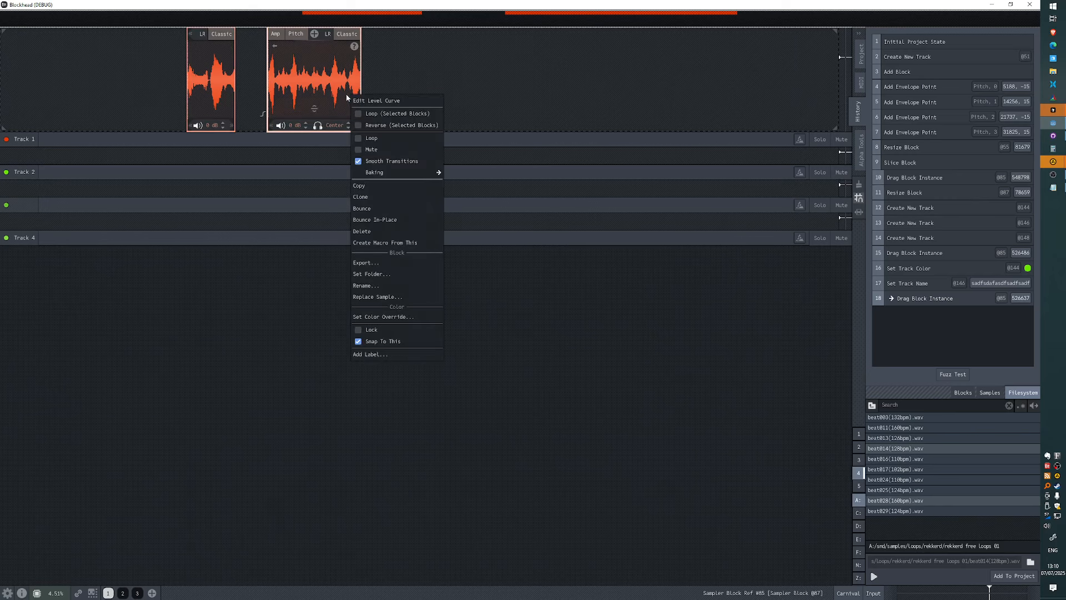
{"action": "mouse_move", "coordinate": [405, 171]}
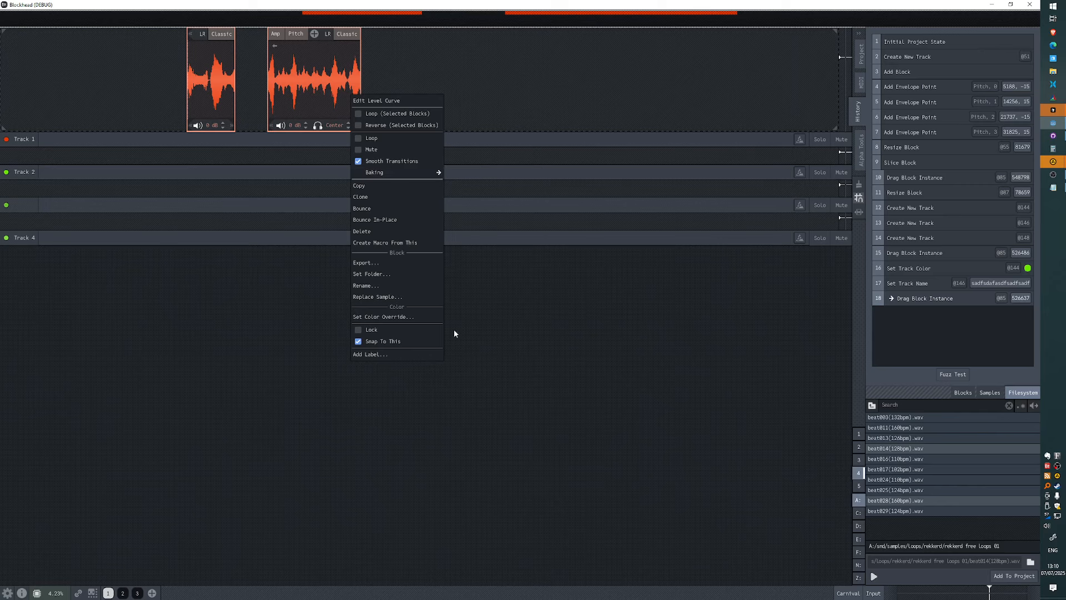
{"action": "left_click", "coordinate": [369, 209]}
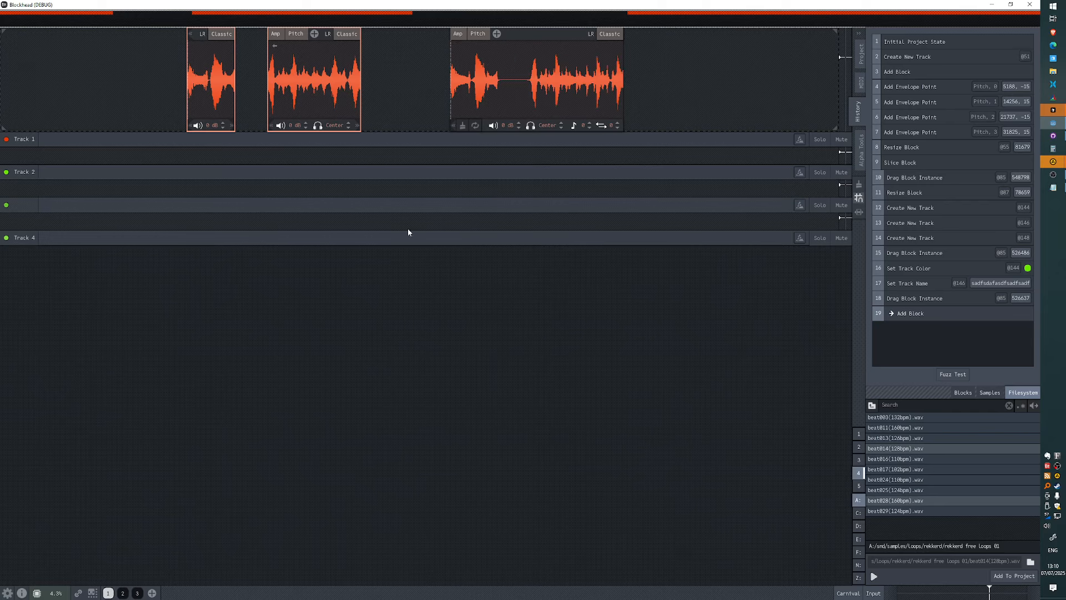
{"action": "key", "text": "Delete"}
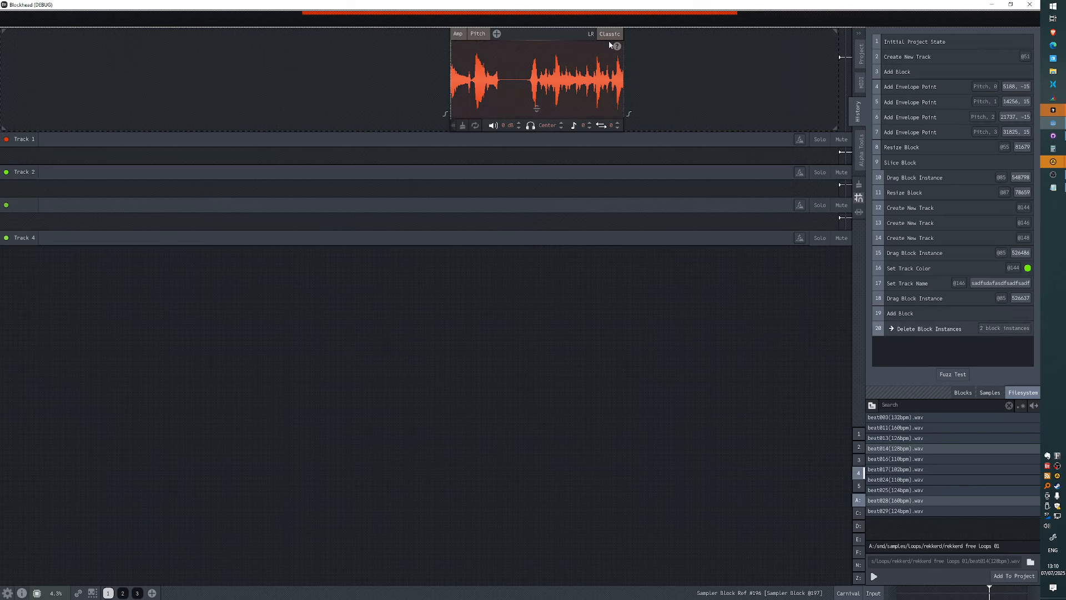
Step: Restore the source blocks of the bounced block on Track 1 and delete the two restored originals
{"action": "left_click", "coordinate": [593, 35]}
{"action": "left_click", "coordinate": [642, 99]}
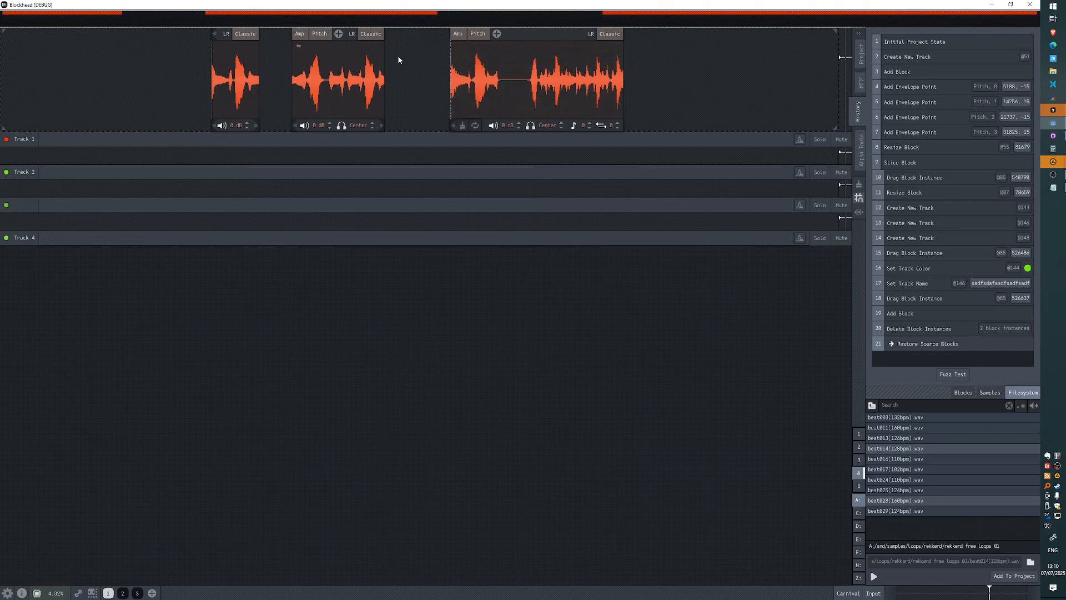
{"action": "left_click_drag", "start_coordinate": [404, 58], "coordinate": [203, 133]}
{"action": "key", "text": "Delete"}
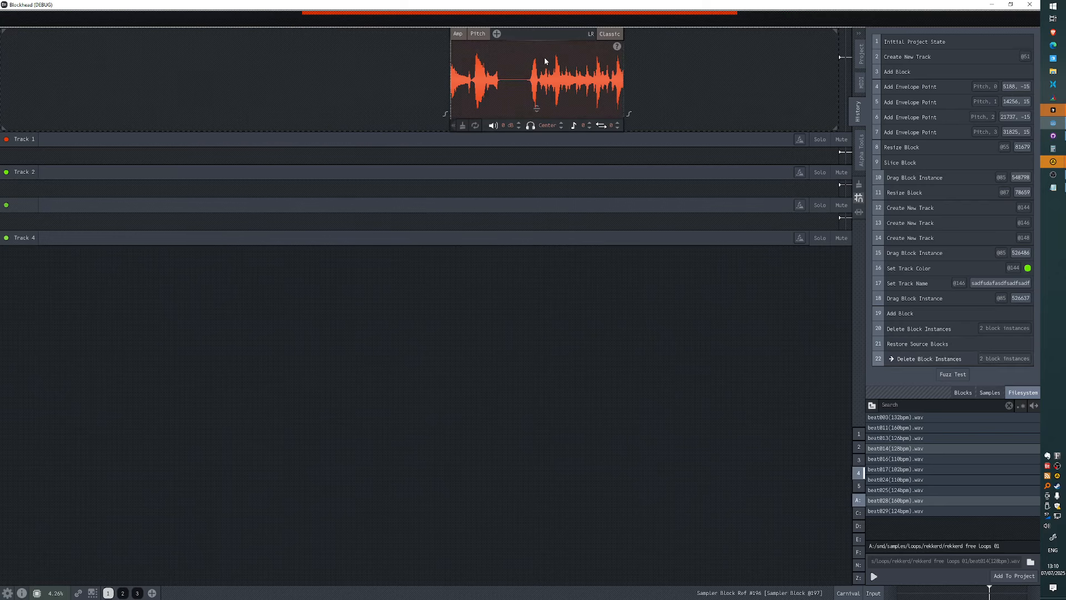
Step: Move the bounced block earlier on Track 1 and paste a copy of it beside the original
{"action": "left_click_drag", "start_coordinate": [545, 61], "coordinate": [419, 62]}
{"action": "left_click", "coordinate": [463, 34]}
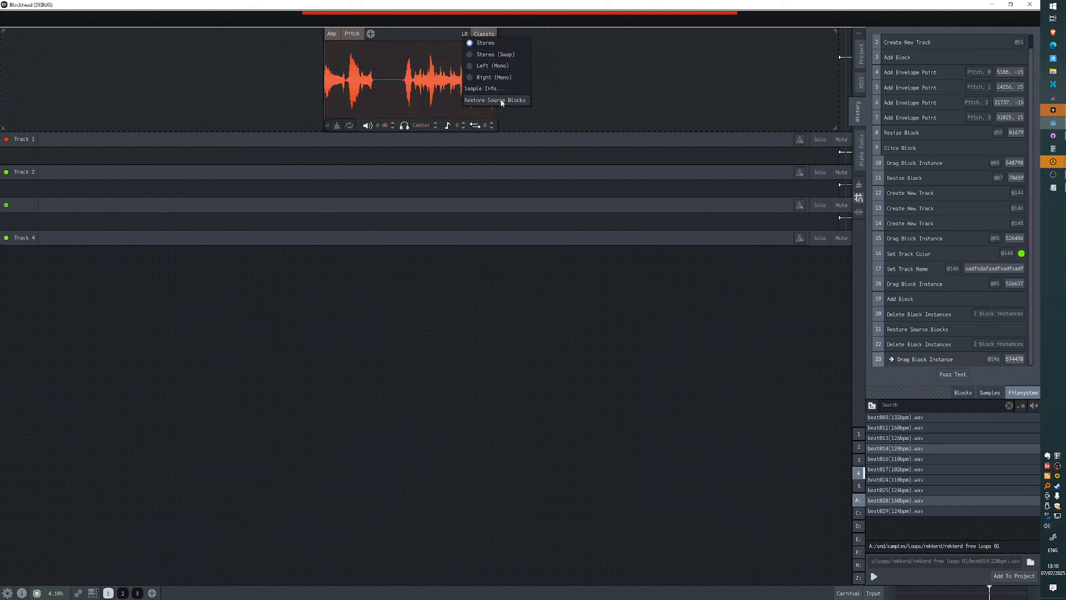
{"action": "left_click", "coordinate": [623, 82]}
{"action": "left_click", "coordinate": [412, 102]}
{"action": "key", "text": "ctrl+c"}
{"action": "key", "text": "ctrl+v"}
Step: Bounce both copies into a new block on Track 1 and delete the two source copies
{"action": "left_click_drag", "start_coordinate": [652, 335], "coordinate": [491, 334]}
{"action": "left_click_drag", "start_coordinate": [550, 336], "coordinate": [156, 66]}
{"action": "left_click_drag", "start_coordinate": [895, 448], "coordinate": [490, 94]}
{"action": "scroll", "coordinate": [500, 339], "scroll_direction": "down", "scroll_amount": 3}
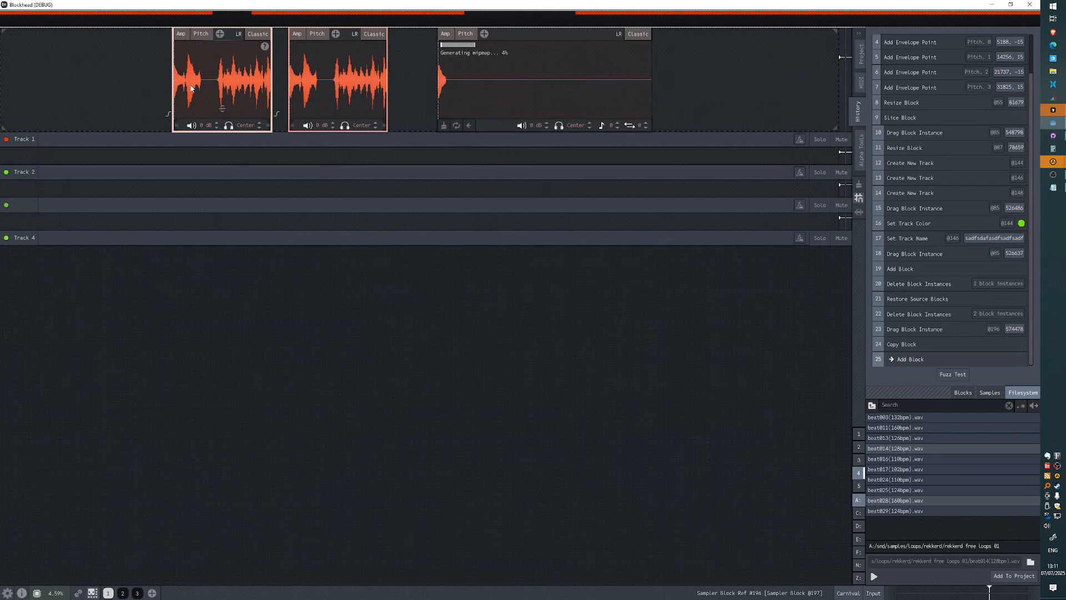
{"action": "key", "text": "Delete"}
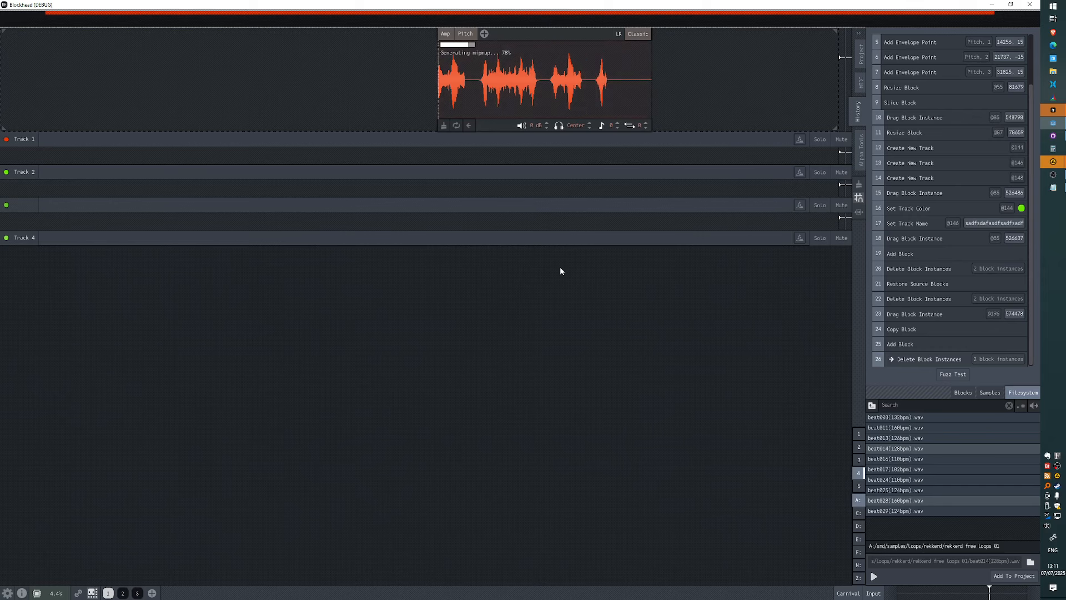
Step: Restore the new bounced block's source blocks, and restore the source blocks of the second of those copies too
{"action": "left_click", "coordinate": [620, 33]}
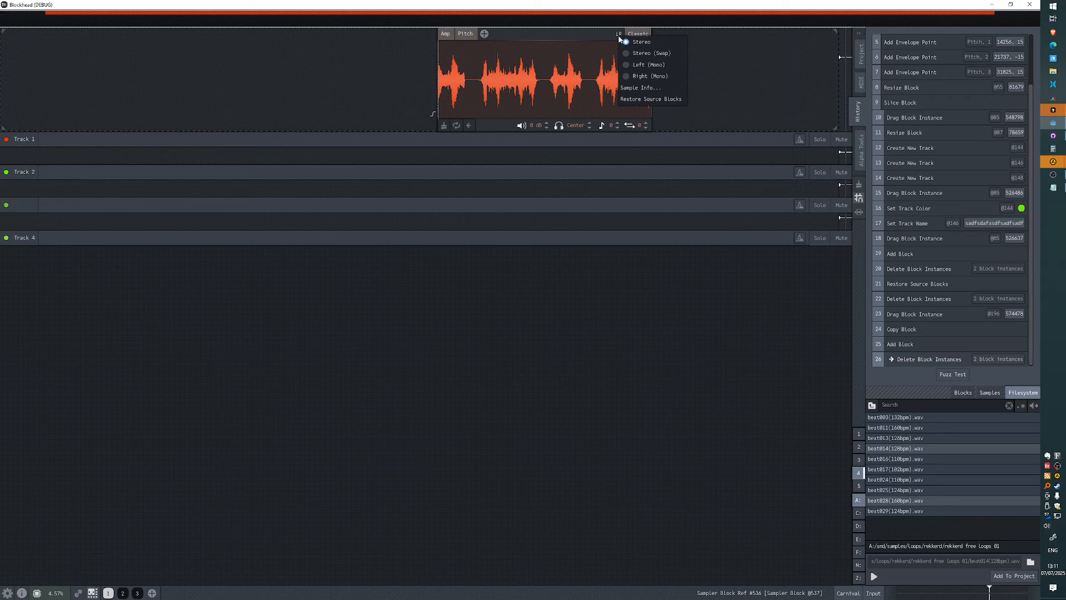
{"action": "left_click", "coordinate": [660, 100]}
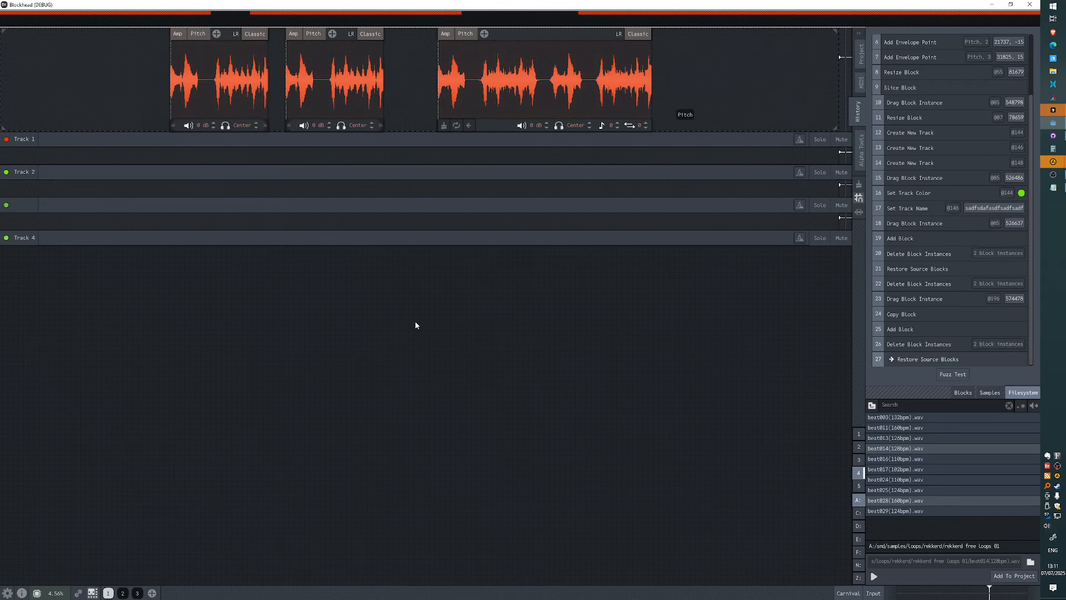
{"action": "left_click_drag", "start_coordinate": [415, 322], "coordinate": [524, 295]}
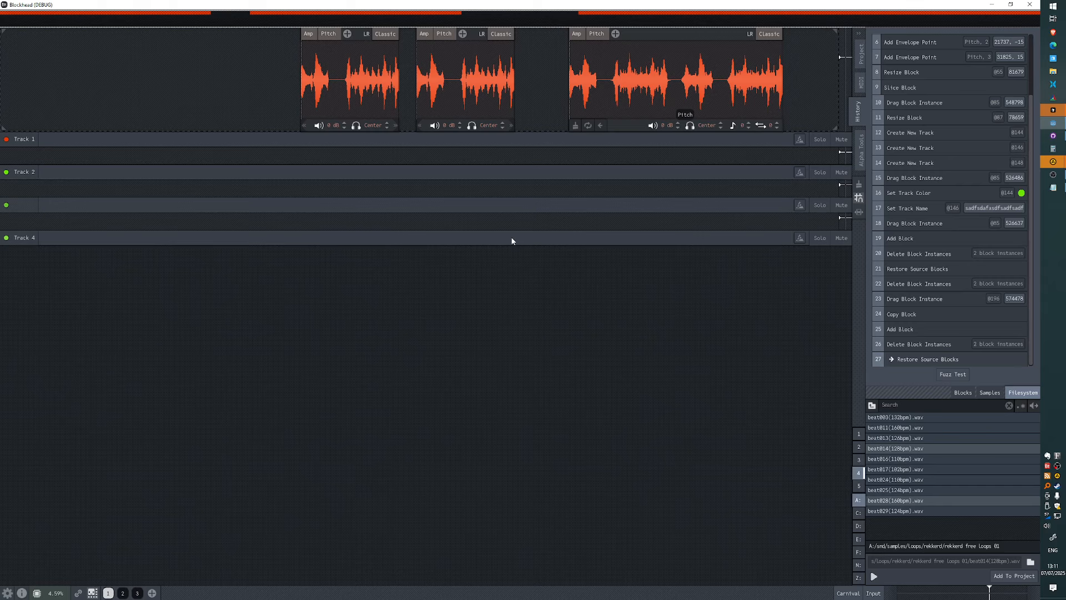
{"action": "left_click", "coordinate": [486, 34]}
{"action": "left_click", "coordinate": [511, 98]}
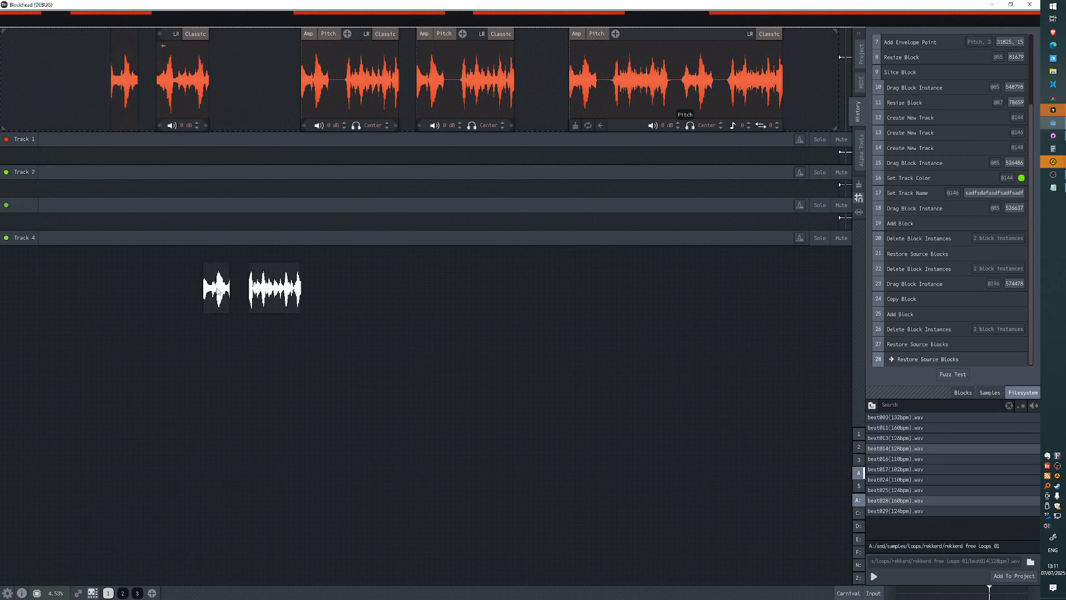
Step: Examine the restored blocks on Track 1 and the sample channel options of the second original block
{"action": "scroll", "coordinate": [141, 159], "scroll_direction": "up", "scroll_amount": 4}
{"action": "scroll", "coordinate": [244, 73], "scroll_direction": "down", "scroll_amount": 2}
{"action": "left_click", "coordinate": [244, 74]}
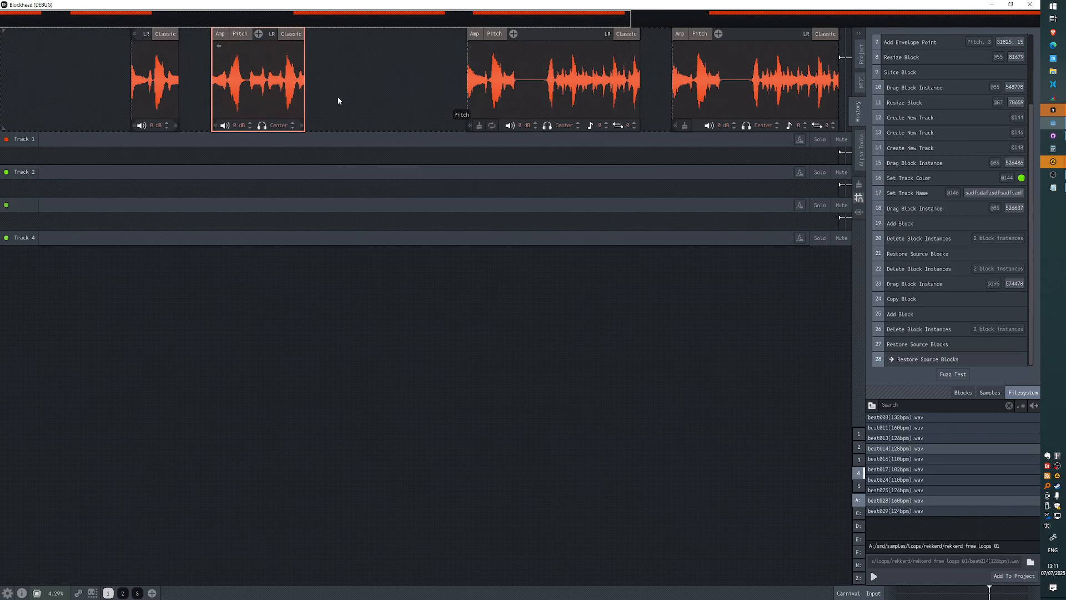
{"action": "scroll", "coordinate": [335, 99], "scroll_direction": "down", "scroll_amount": 2}
{"action": "scroll", "coordinate": [333, 99], "scroll_direction": "up", "scroll_amount": 4}
{"action": "left_click", "coordinate": [356, 35]}
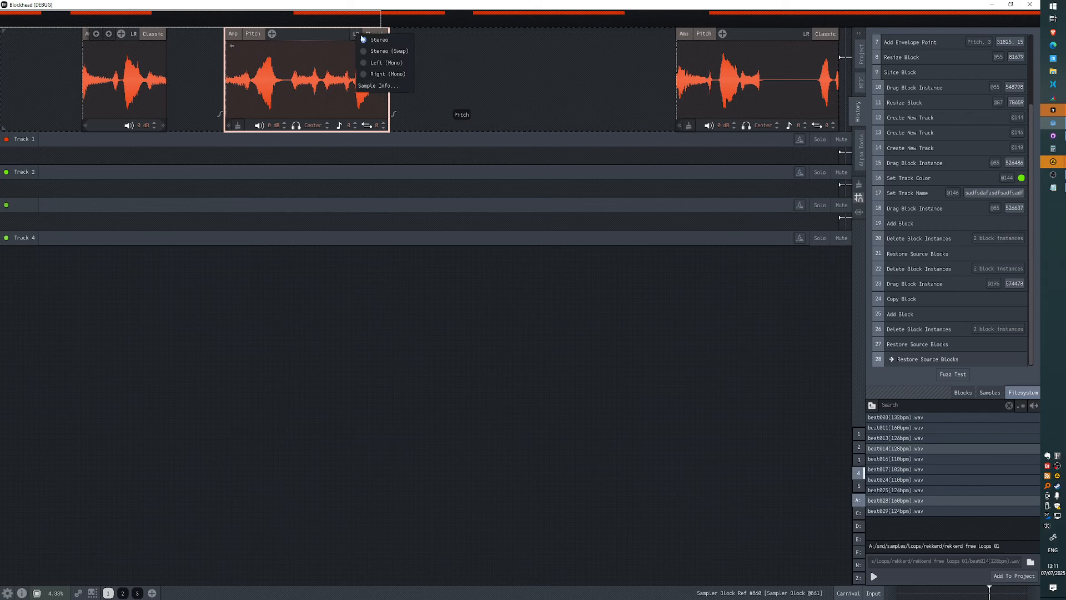
{"action": "left_click", "coordinate": [521, 102]}
{"action": "left_click_drag", "start_coordinate": [547, 105], "coordinate": [378, 175]}
{"action": "scroll", "coordinate": [389, 172], "scroll_direction": "down", "scroll_amount": 3}
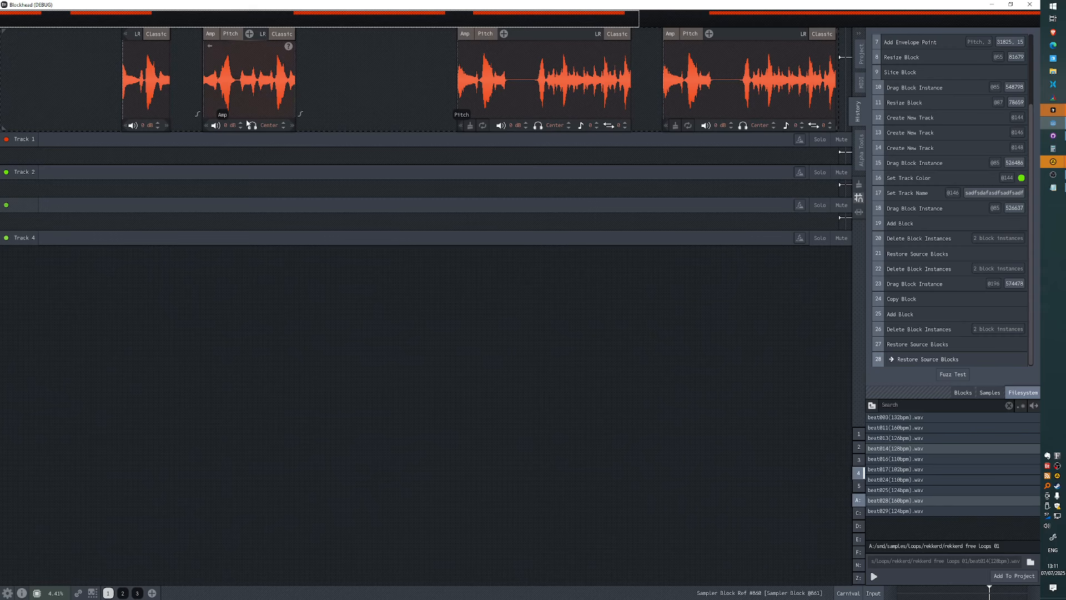
{"action": "scroll", "coordinate": [685, 168], "scroll_direction": "down", "scroll_amount": 3}
{"action": "left_click_drag", "start_coordinate": [685, 167], "coordinate": [349, 166]}
{"action": "scroll", "coordinate": [362, 168], "scroll_direction": "down", "scroll_amount": 2}
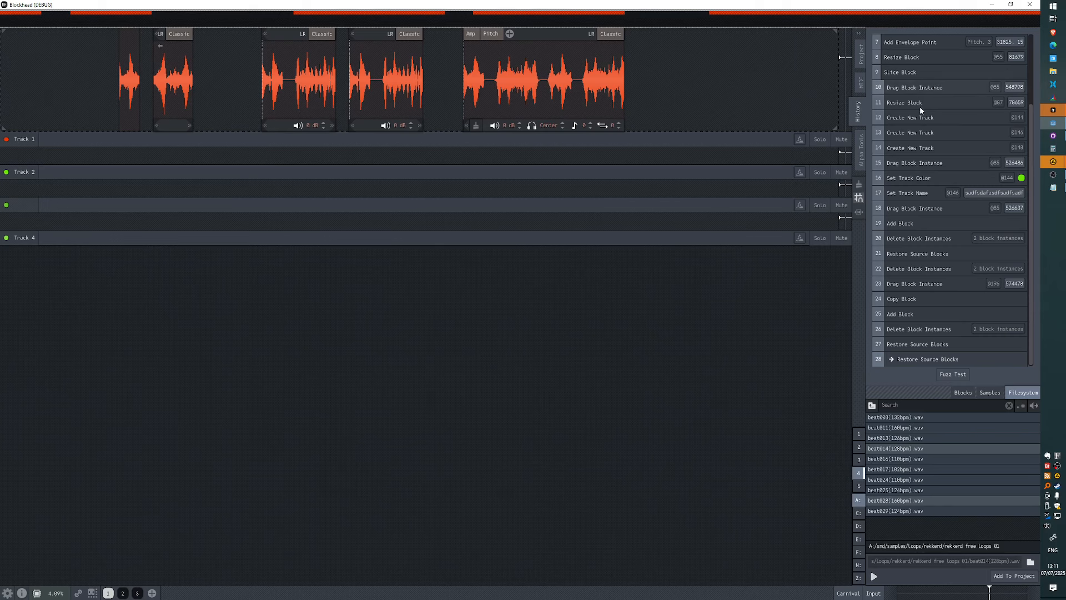
Step: Revert the history to Add Block state 19 and restore the latest Restore Source Blocks state
{"action": "left_click", "coordinate": [944, 345]}
{"action": "scroll", "coordinate": [944, 344], "scroll_direction": "up", "scroll_amount": 3}
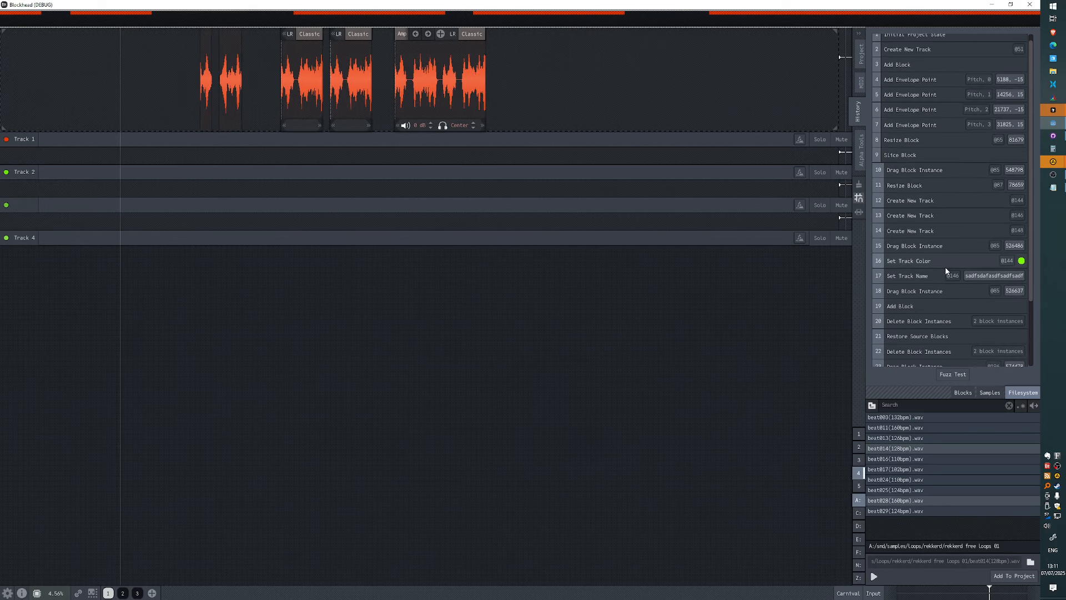
{"action": "scroll", "coordinate": [945, 270], "scroll_direction": "down", "scroll_amount": 3}
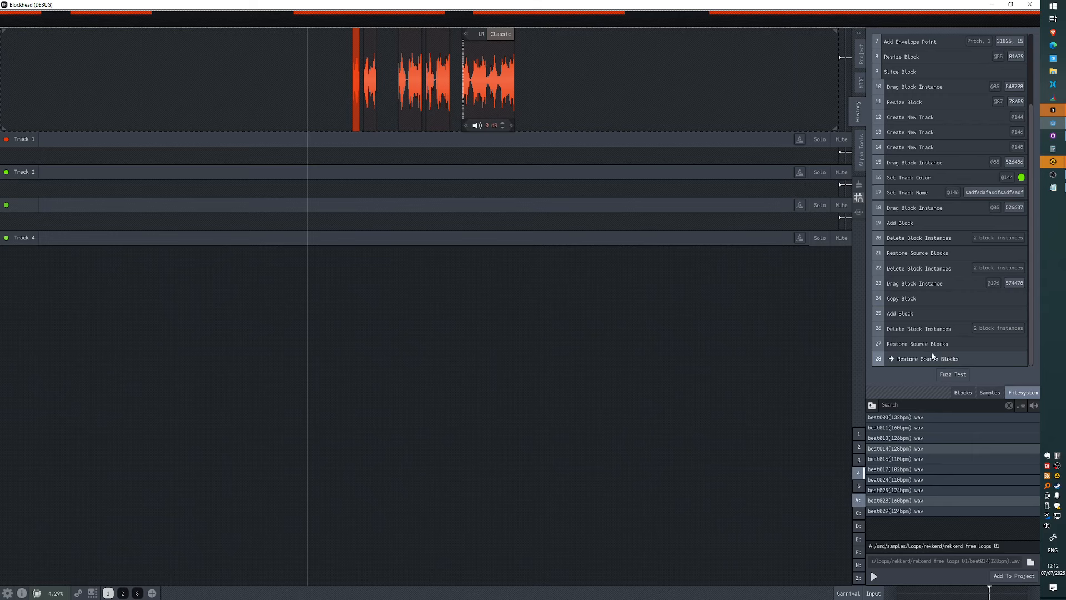
{"action": "left_click", "coordinate": [921, 222]}
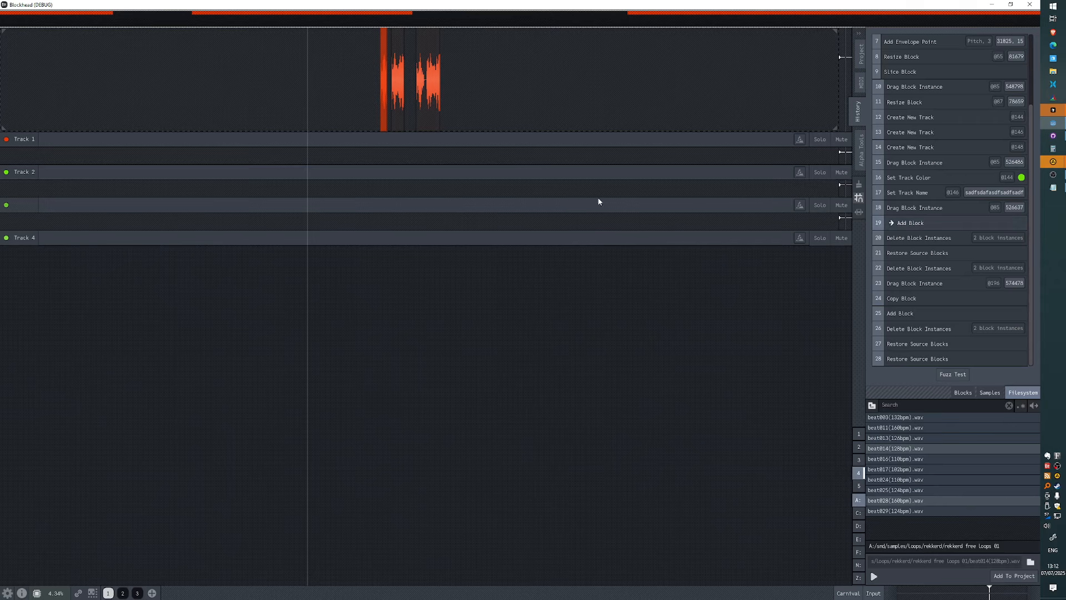
{"action": "left_click", "coordinate": [936, 358]}
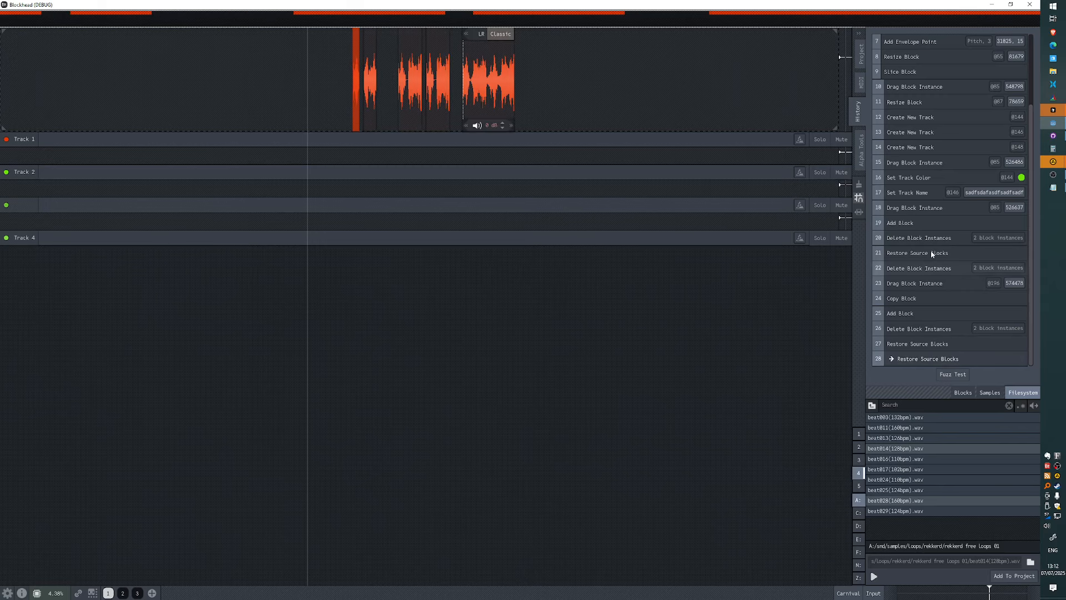
Step: Recall Add Block state 19 from the history and create a new track below Track 4
{"action": "left_click", "coordinate": [922, 222]}
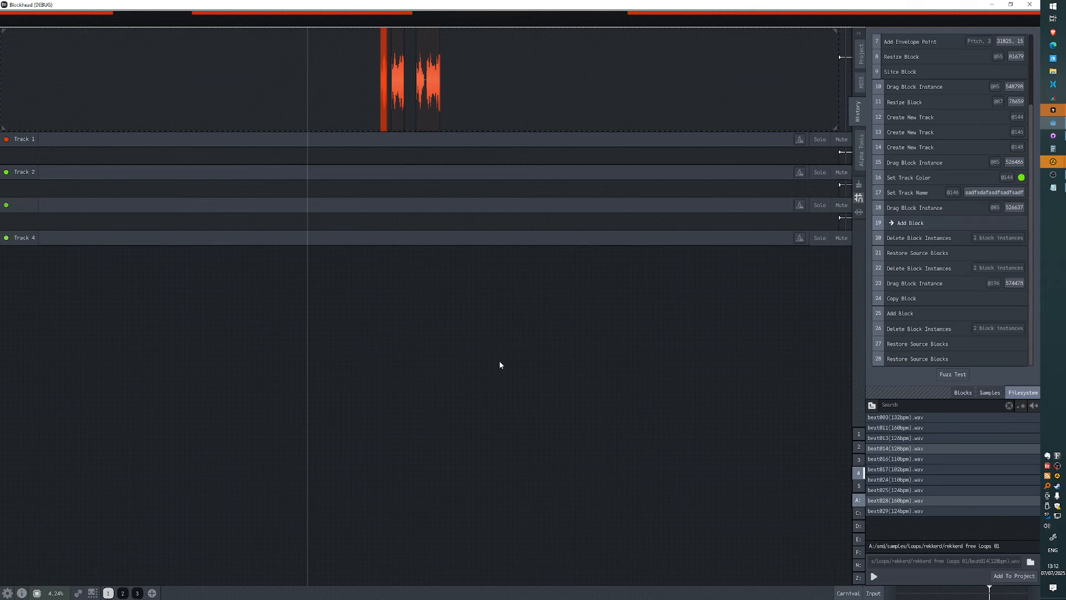
{"action": "left_click", "coordinate": [476, 286]}
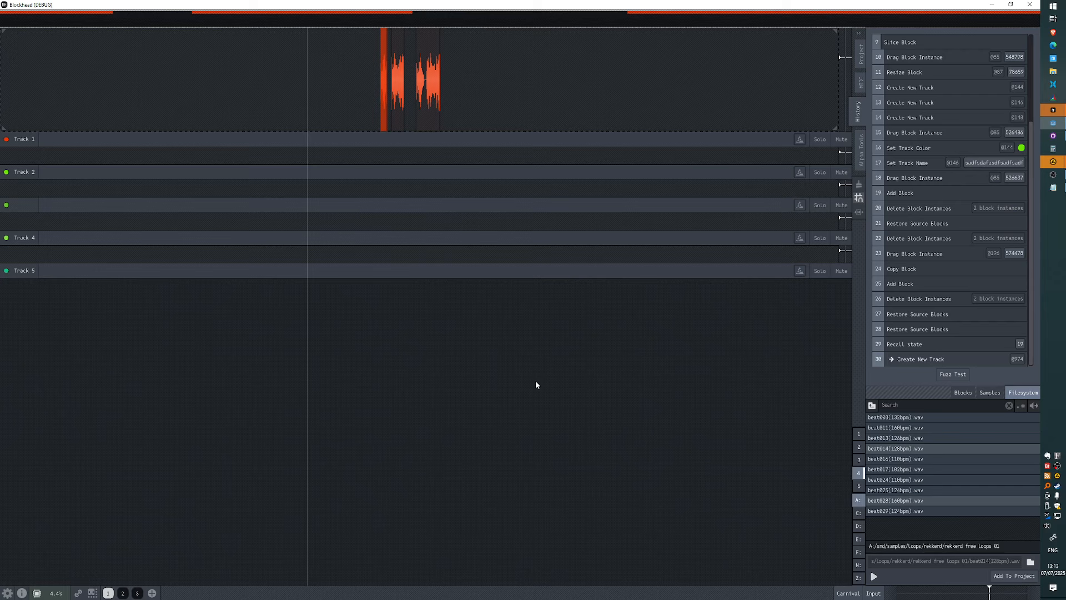
Step: Undo the new track and the recalled state, revert to Drag Block Instance state 18, and restore the latest Create New Track state
{"action": "key", "text": "ctrl+z"}
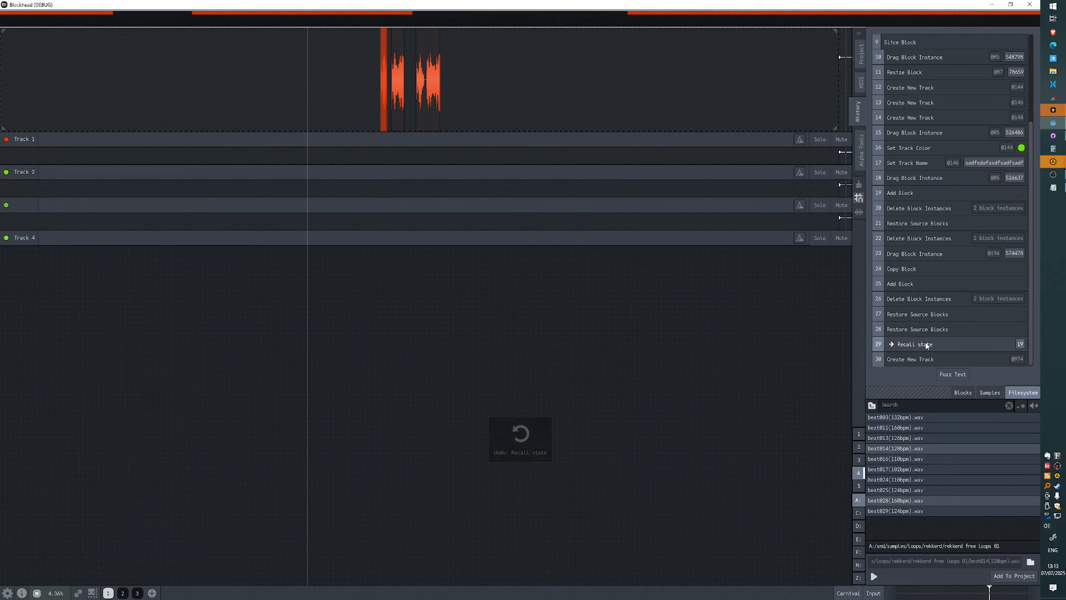
{"action": "key", "text": "ctrl+z"}
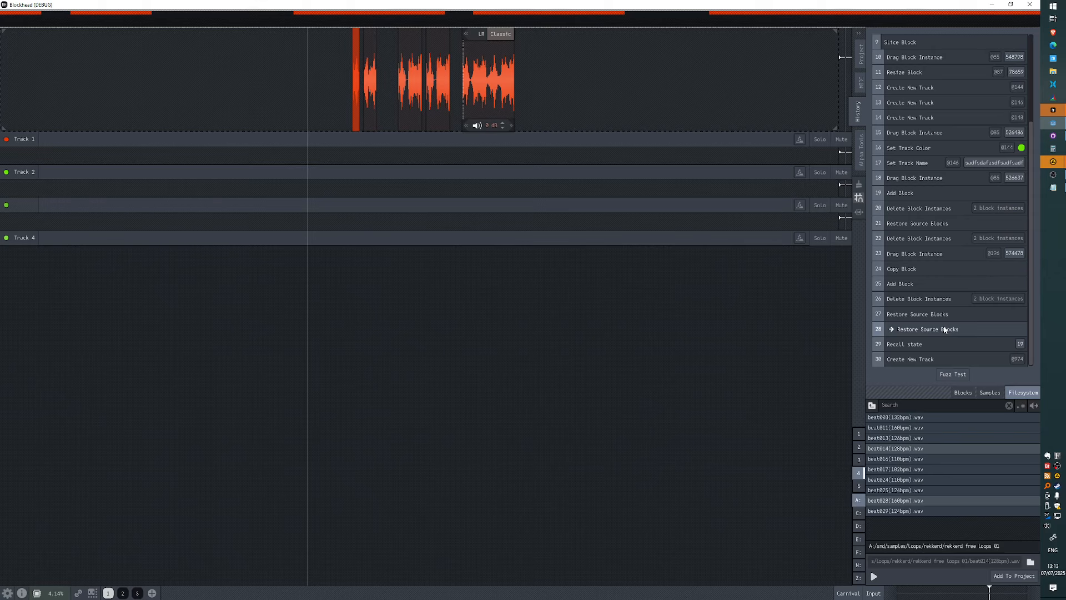
{"action": "left_click", "coordinate": [915, 179]}
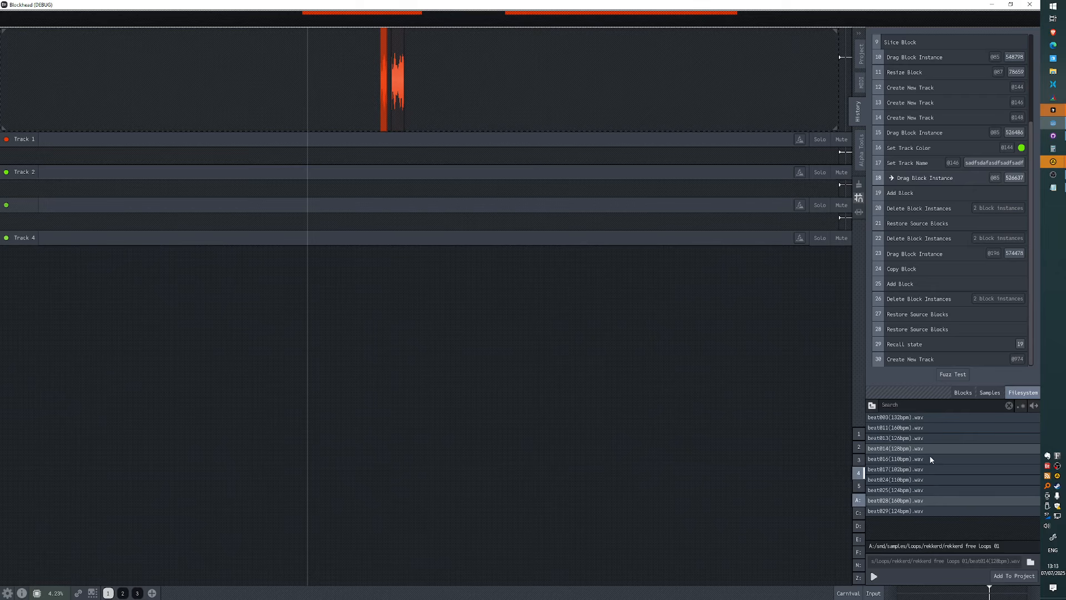
{"action": "left_click", "coordinate": [955, 359]}
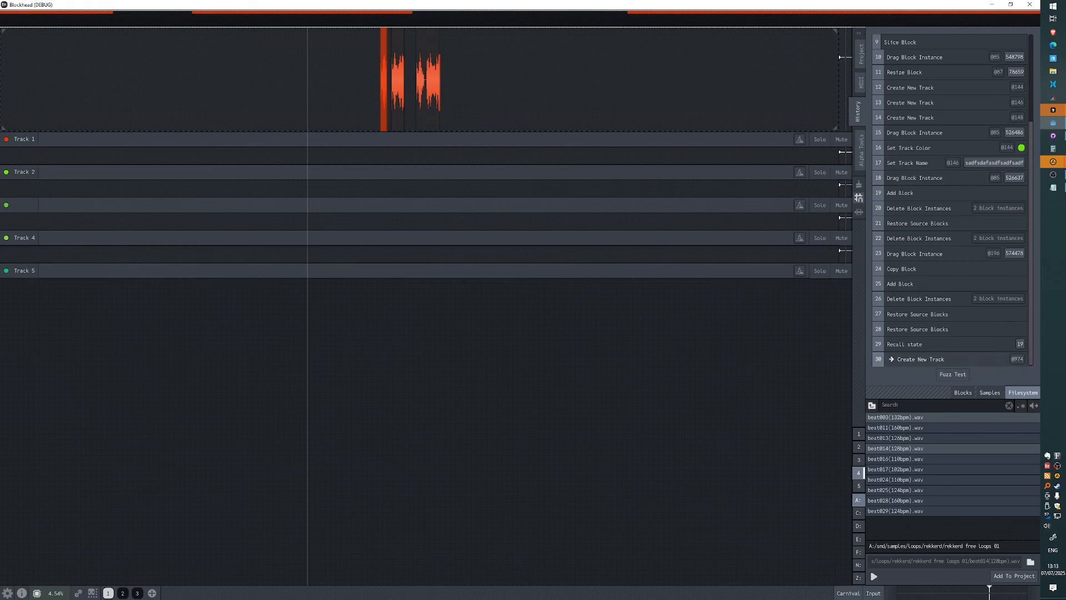
Step: Bounce all three blocks on Track 1 in place and undo the bounce
{"action": "scroll", "coordinate": [422, 169], "scroll_direction": "up", "scroll_amount": 5}
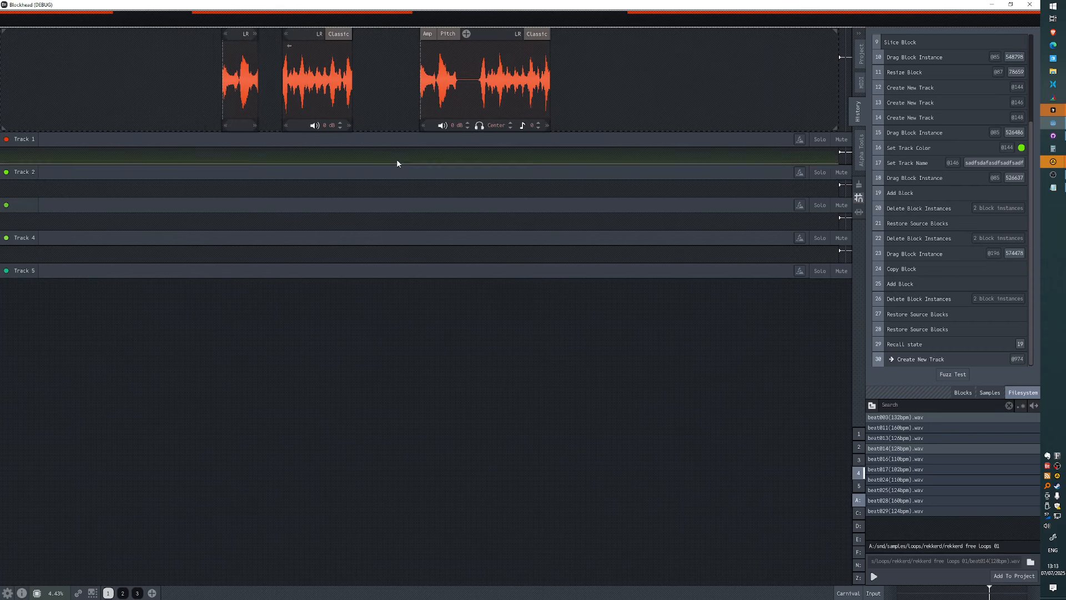
{"action": "scroll", "coordinate": [379, 117], "scroll_direction": "up", "scroll_amount": 1}
{"action": "left_click_drag", "start_coordinate": [655, 45], "coordinate": [97, 81]}
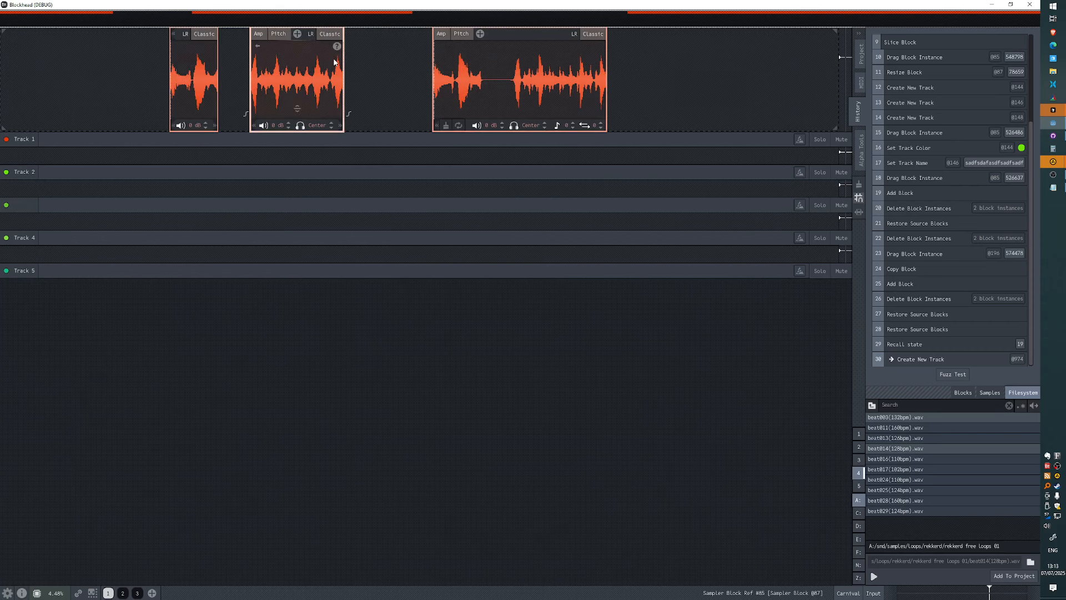
{"action": "right_click", "coordinate": [510, 82]}
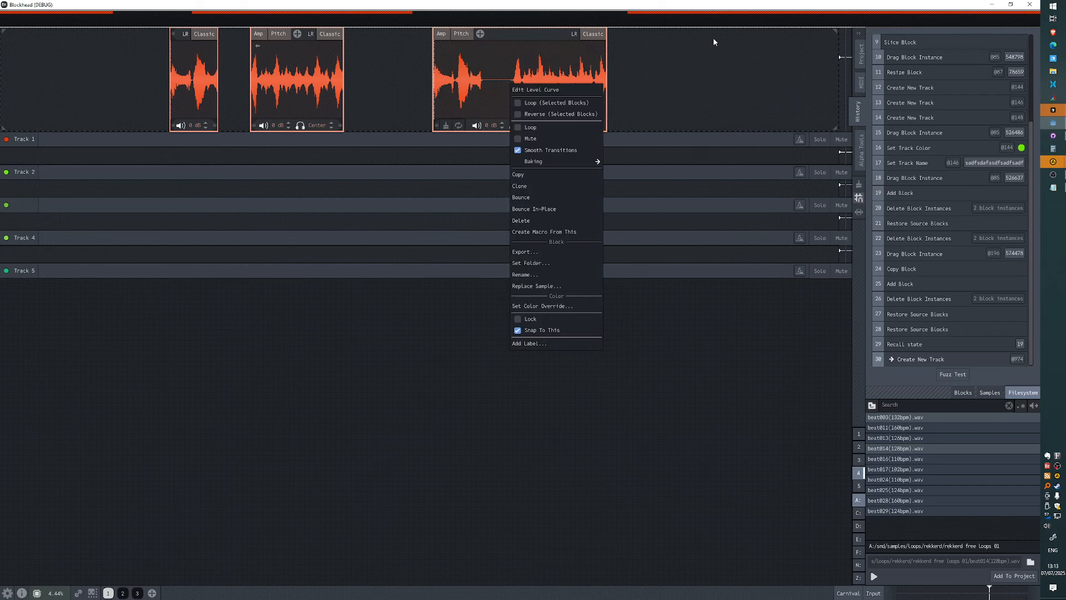
{"action": "left_click_drag", "start_coordinate": [712, 48], "coordinate": [144, 91]}
{"action": "right_click", "coordinate": [540, 78]}
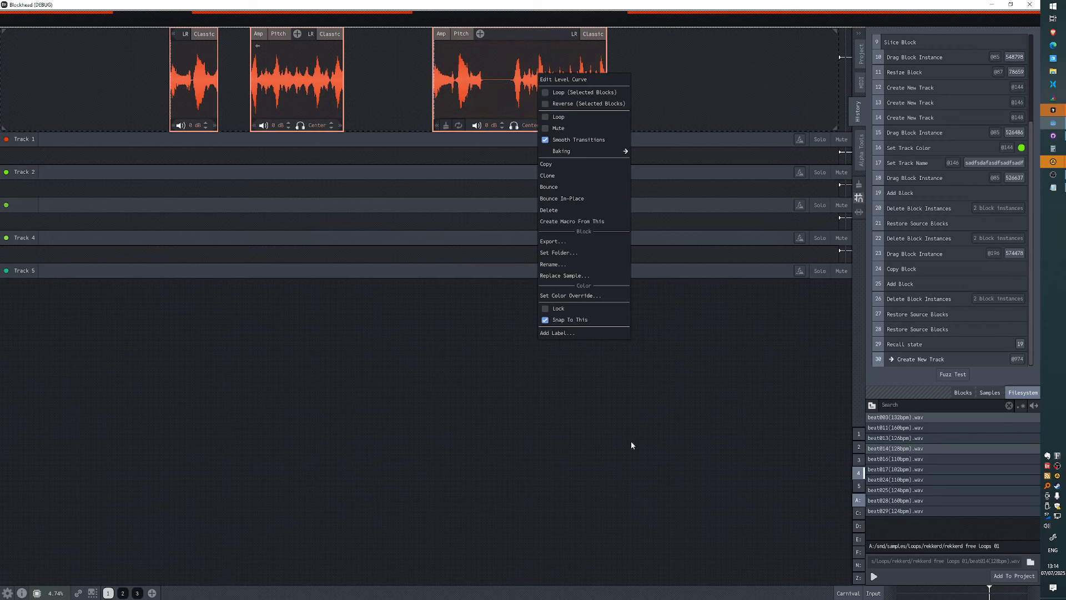
{"action": "left_click", "coordinate": [576, 200]}
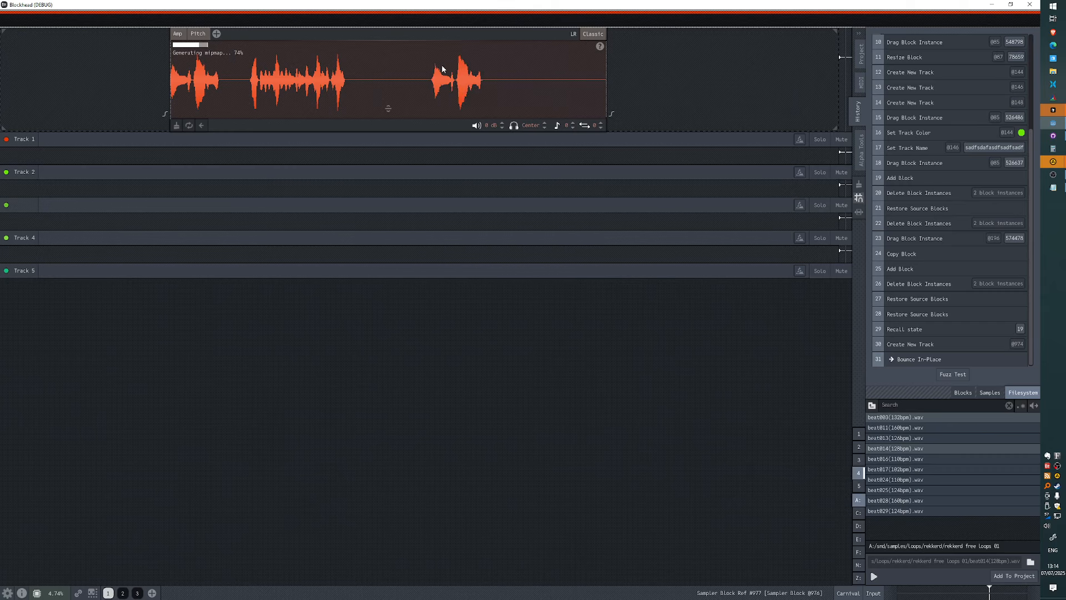
{"action": "left_click", "coordinate": [441, 65]}
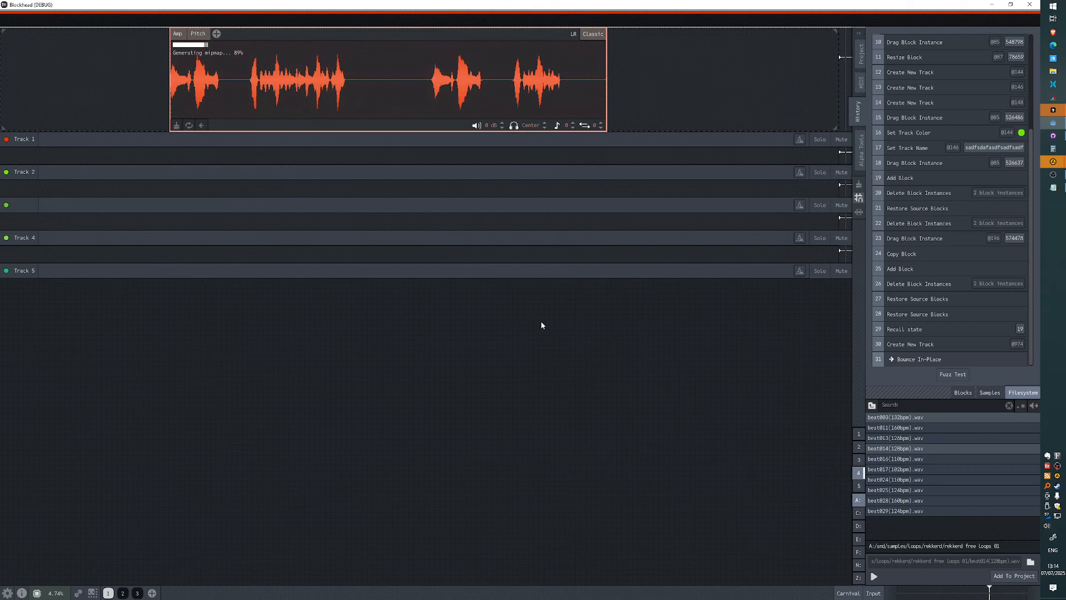
{"action": "left_click", "coordinate": [638, 70]}
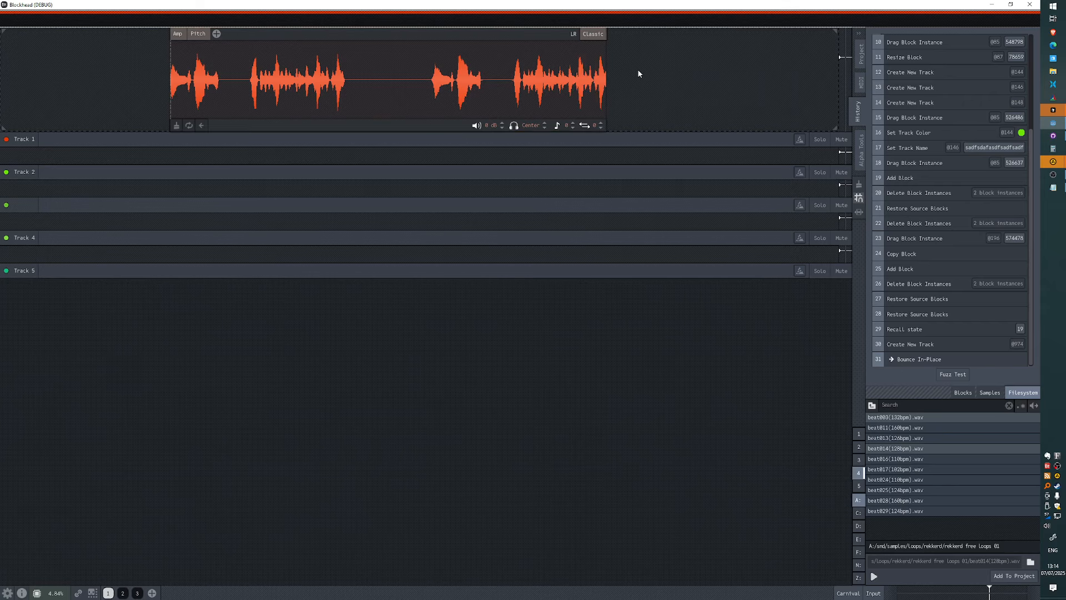
{"action": "key", "text": "ctrl+z"}
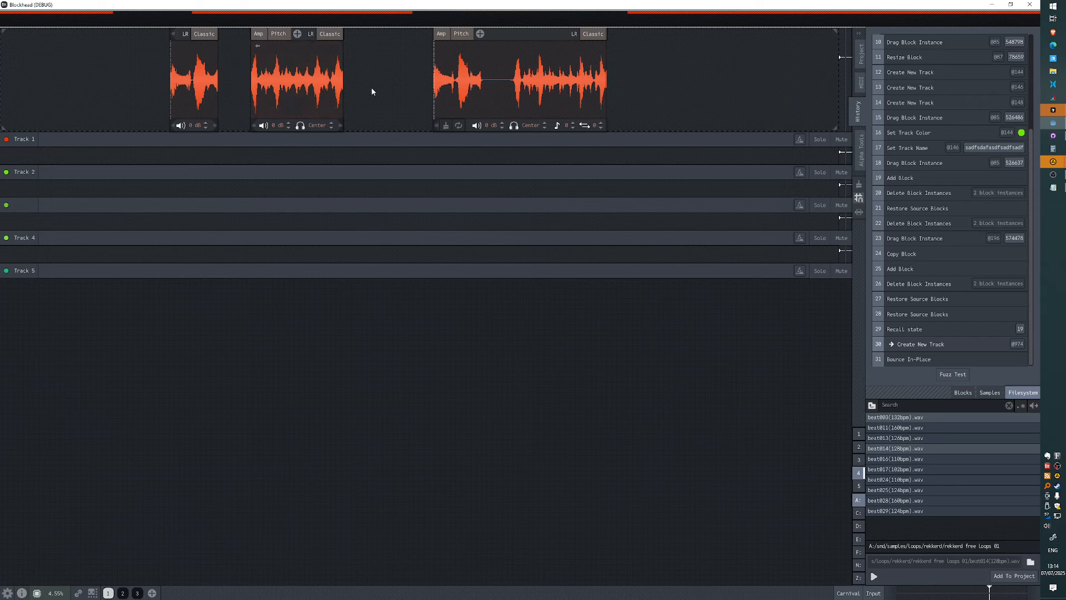
Step: Bounce the three selected Track 1 blocks into a new block placed after them on the same track
{"action": "left_click_drag", "start_coordinate": [704, 69], "coordinate": [157, 184]}
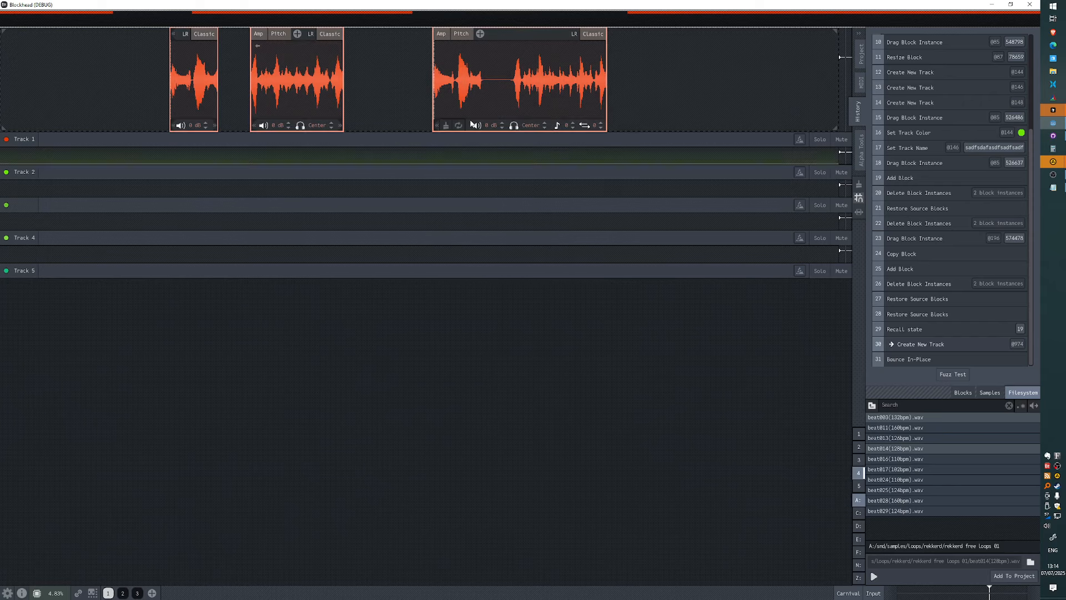
{"action": "scroll", "coordinate": [513, 153], "scroll_direction": "down", "scroll_amount": 2}
{"action": "right_click", "coordinate": [373, 78]}
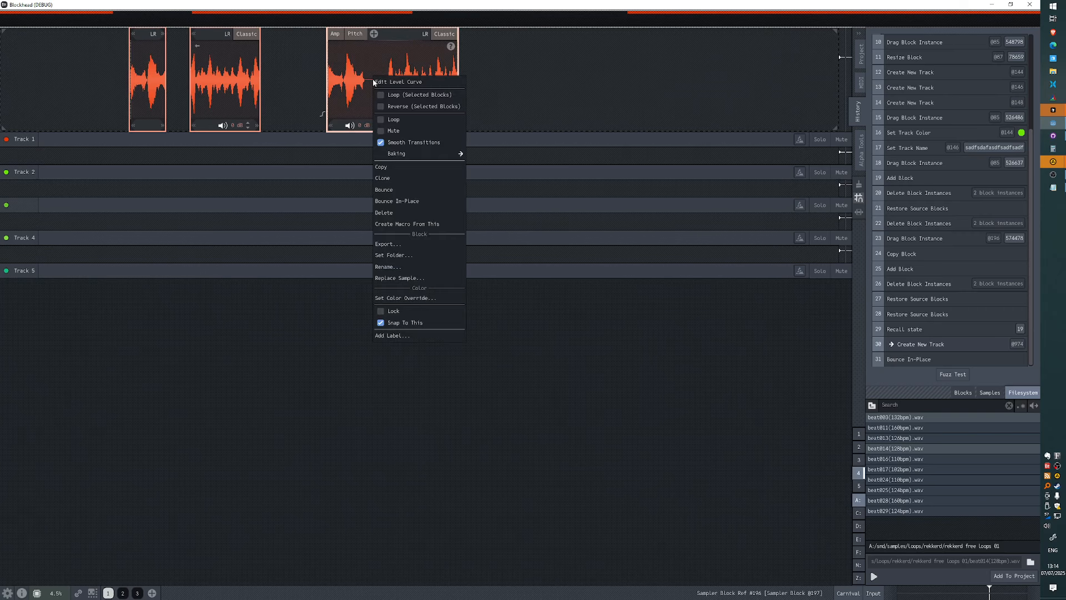
{"action": "left_click", "coordinate": [396, 189]}
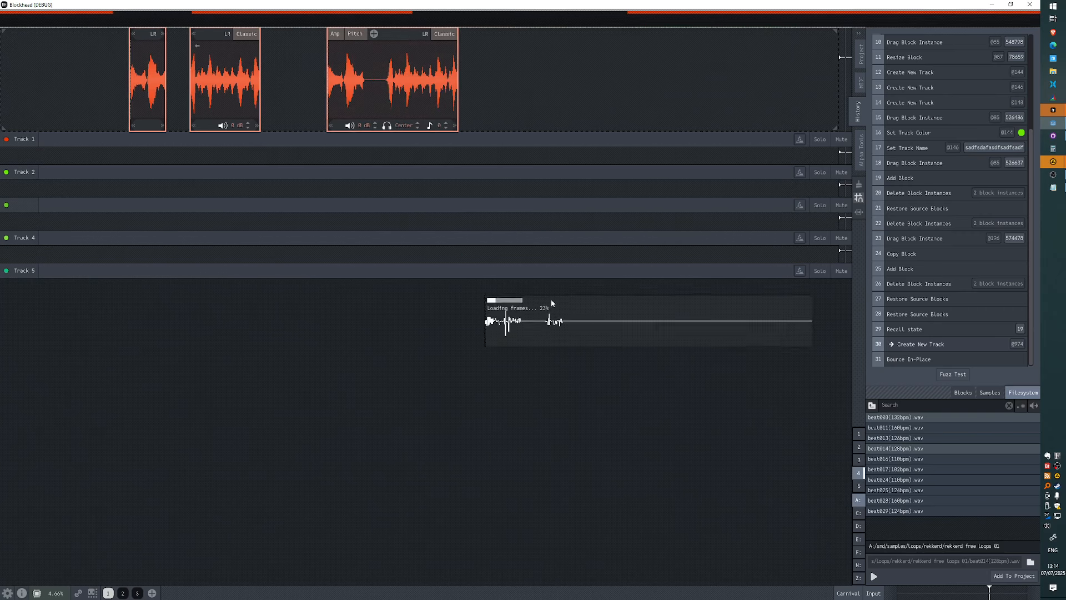
{"action": "left_click", "coordinate": [543, 82]}
Step: Delete the three source blocks on Track 1 and move the bounced block into their place
{"action": "left_click_drag", "start_coordinate": [445, 276], "coordinate": [162, 29]}
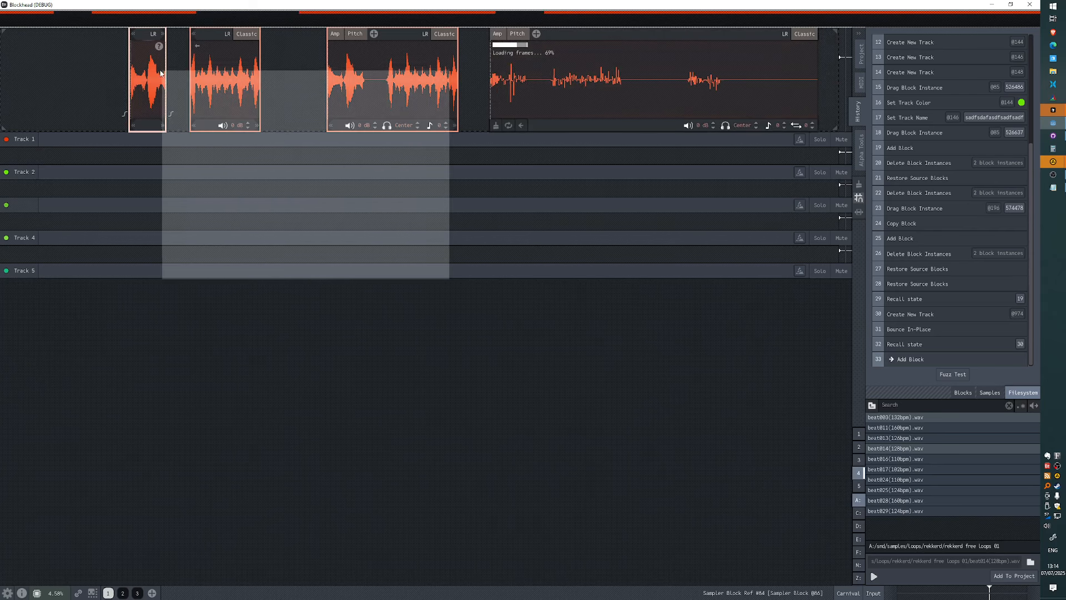
{"action": "key", "text": "Delete"}
{"action": "left_click_drag", "start_coordinate": [524, 101], "coordinate": [210, 86]}
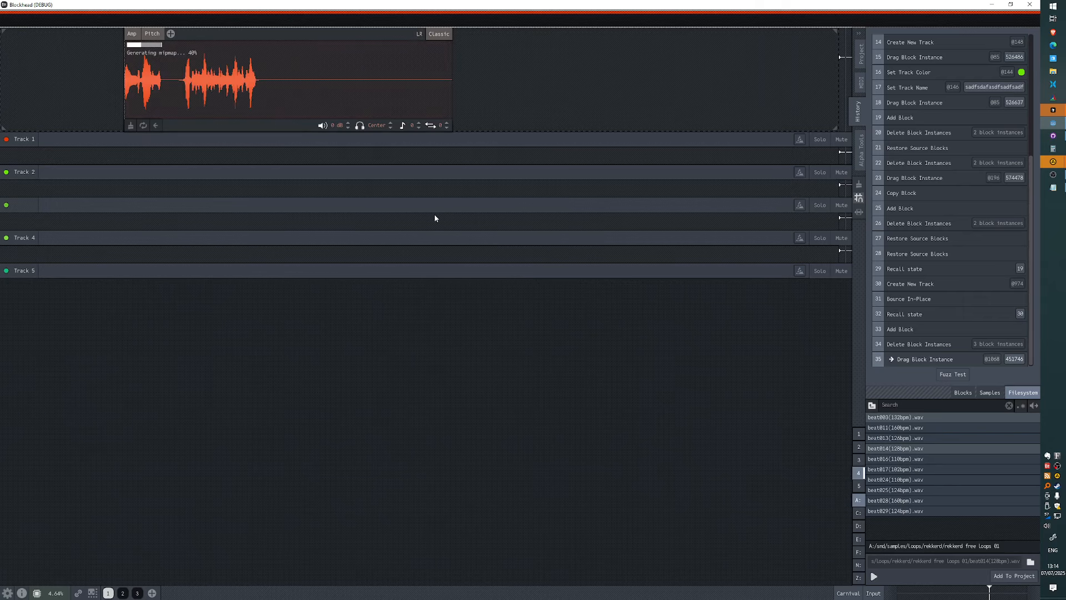
Step: Undo the bounced block's move, the deletion of the source blocks and the bounce itself
{"action": "key", "text": "ctrl+z"}
{"action": "key", "text": "ctrl+z"}
{"action": "key", "text": "ctrl+z"}
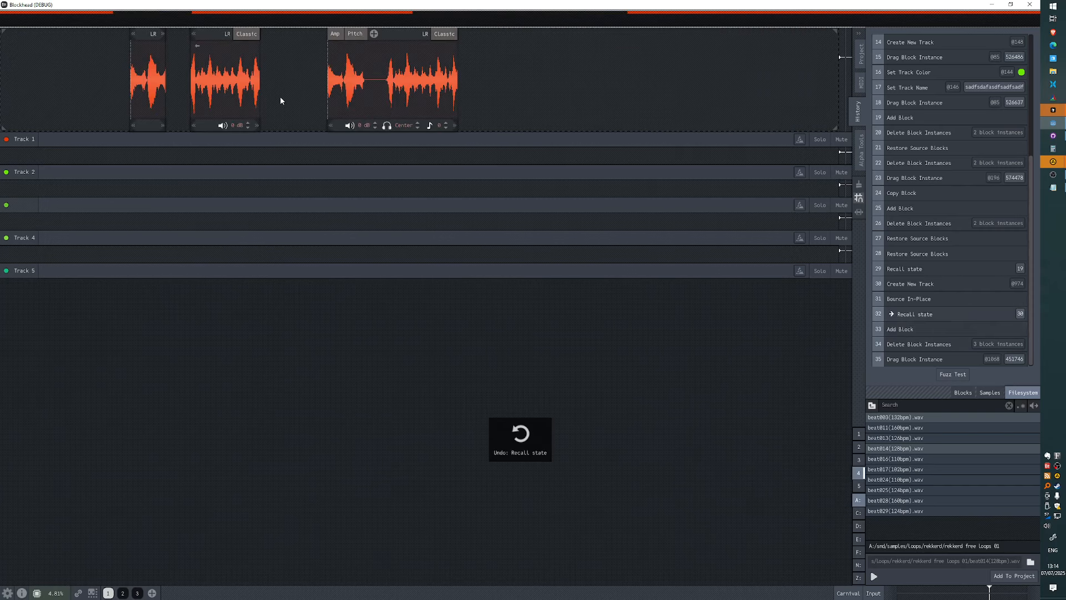
Step: Select only the first and third Track 1 blocks and check which bounce options are offered for them
{"action": "left_click_drag", "start_coordinate": [280, 97], "coordinate": [407, 83]}
{"action": "scroll", "coordinate": [407, 83], "scroll_direction": "up", "scroll_amount": 3}
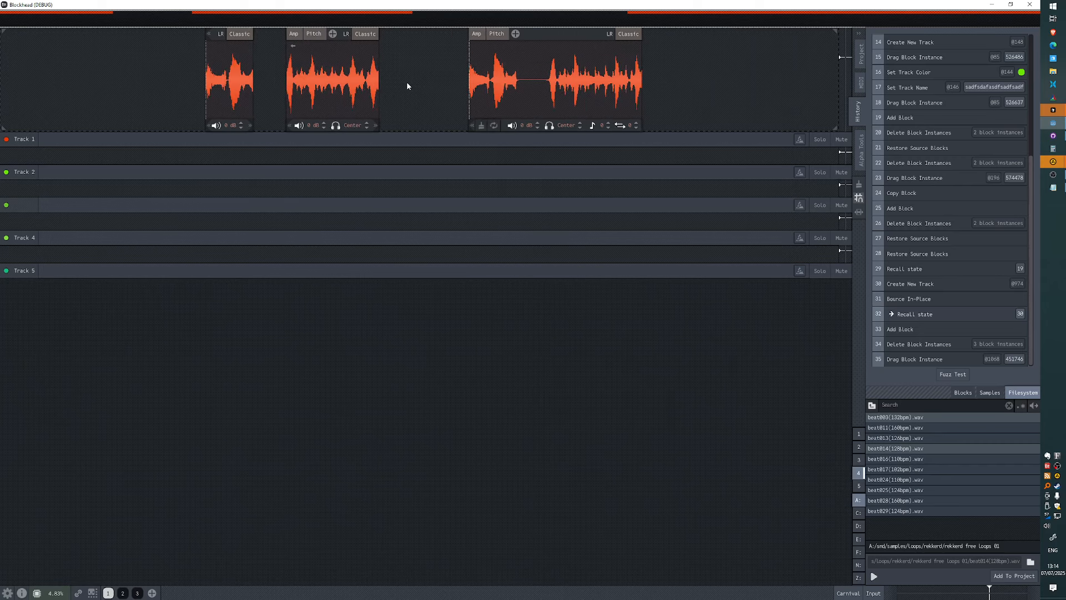
{"action": "left_click", "coordinate": [512, 81]}
{"action": "left_click", "coordinate": [238, 84], "text": "ctrl"}
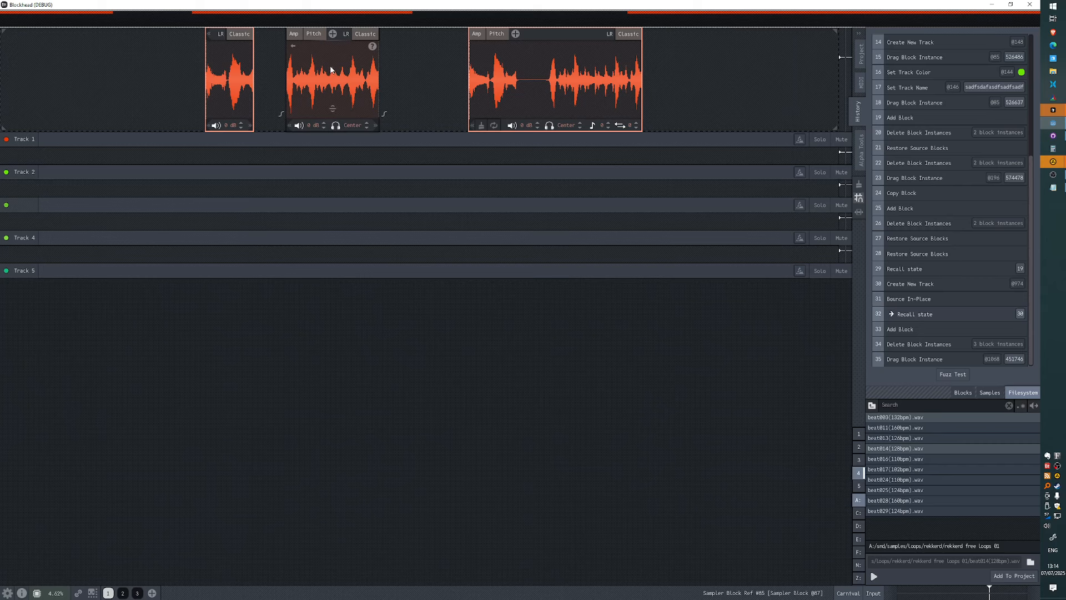
{"action": "right_click", "coordinate": [547, 74]}
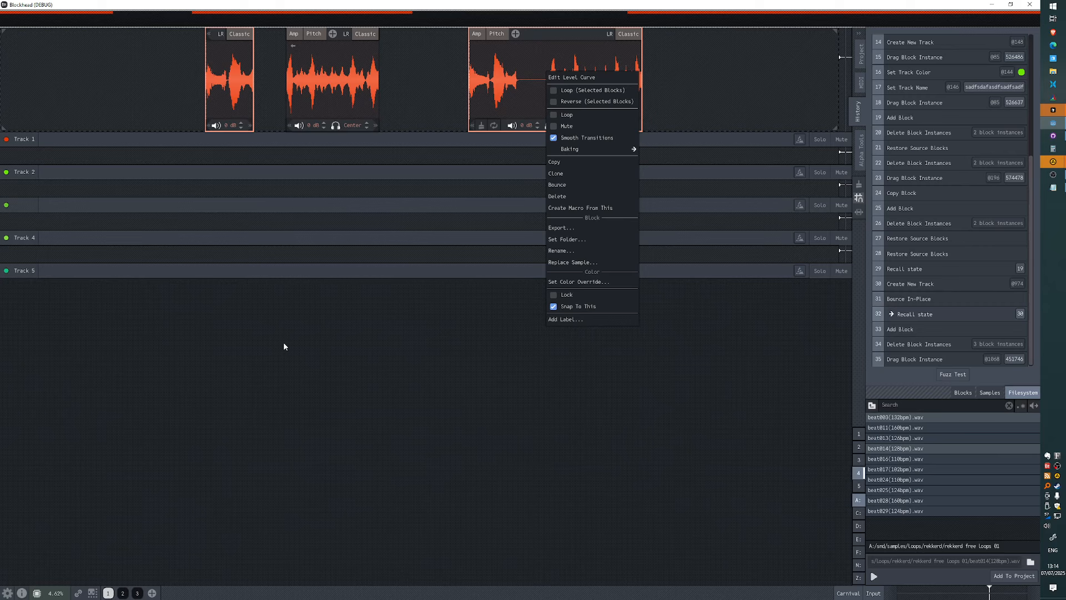
{"action": "key", "text": "Escape"}
Step: Search the keyboard shortcut settings for "bounc" and close the settings
{"action": "key", "text": "Escape"}
{"action": "key", "text": "Escape"}
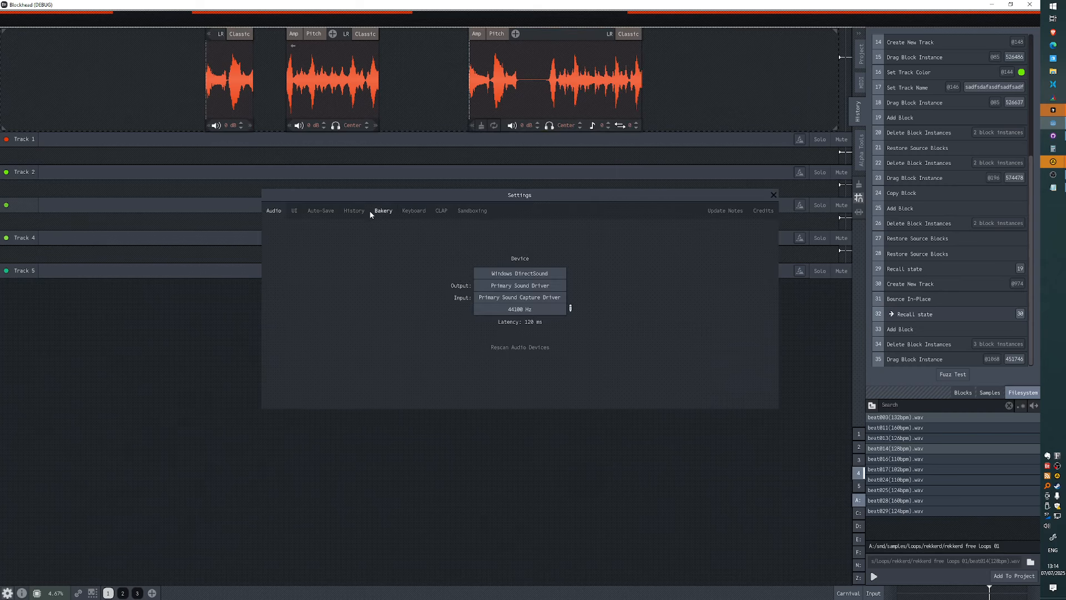
{"action": "left_click", "coordinate": [414, 211]}
{"action": "type", "text": "bounc"}
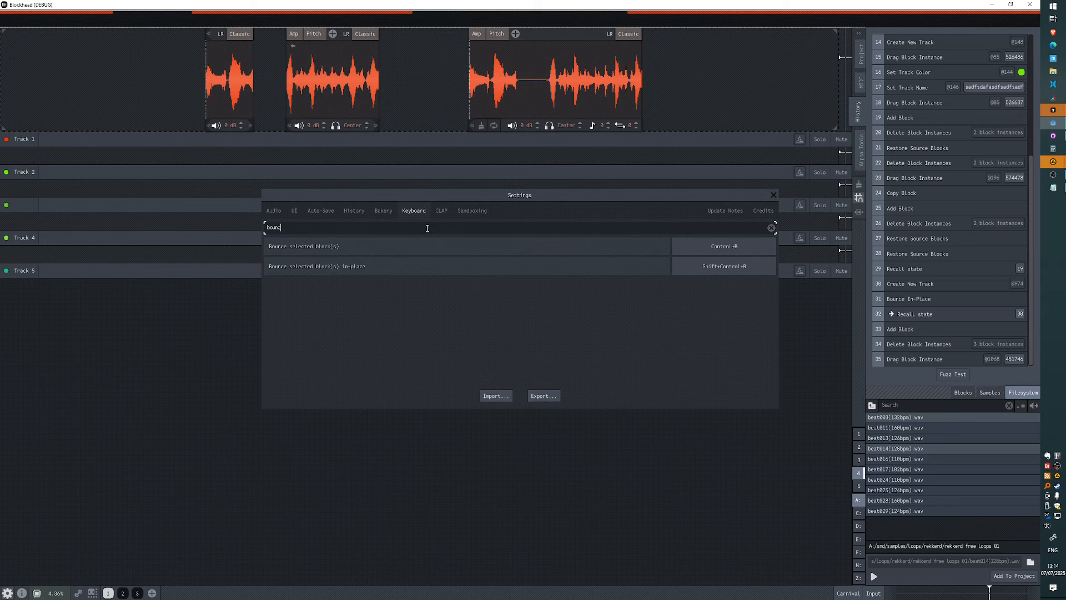
{"action": "left_click", "coordinate": [570, 495]}
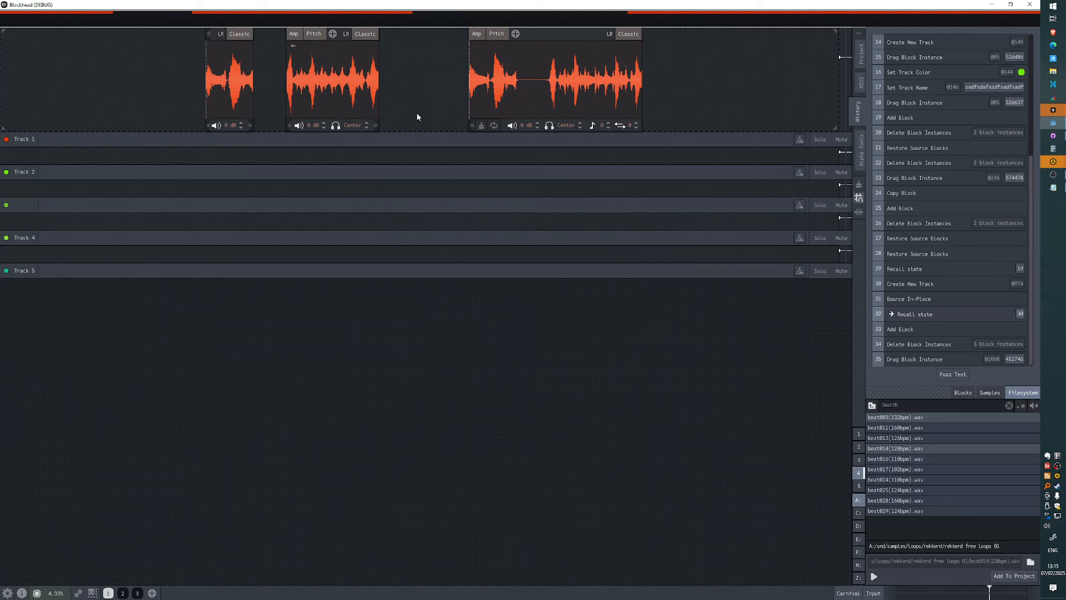
Step: Create a new track below Track 5 and move Track 1's middle block onto a newly inserted second lane
{"action": "key", "text": "ctrl+t"}
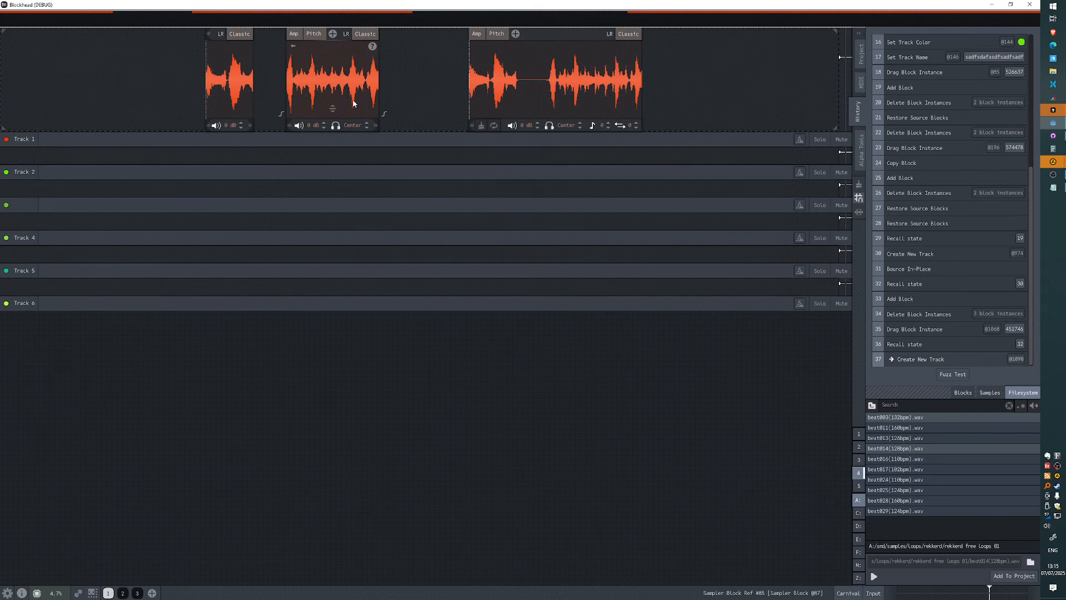
{"action": "left_click_drag", "start_coordinate": [353, 104], "coordinate": [355, 137]}
{"action": "key", "text": "ctrl+l"}
Step: Select all three Track 1 blocks across both lanes and check their available bounce options
{"action": "left_click_drag", "start_coordinate": [688, 75], "coordinate": [131, 201]}
{"action": "right_click", "coordinate": [516, 90]}
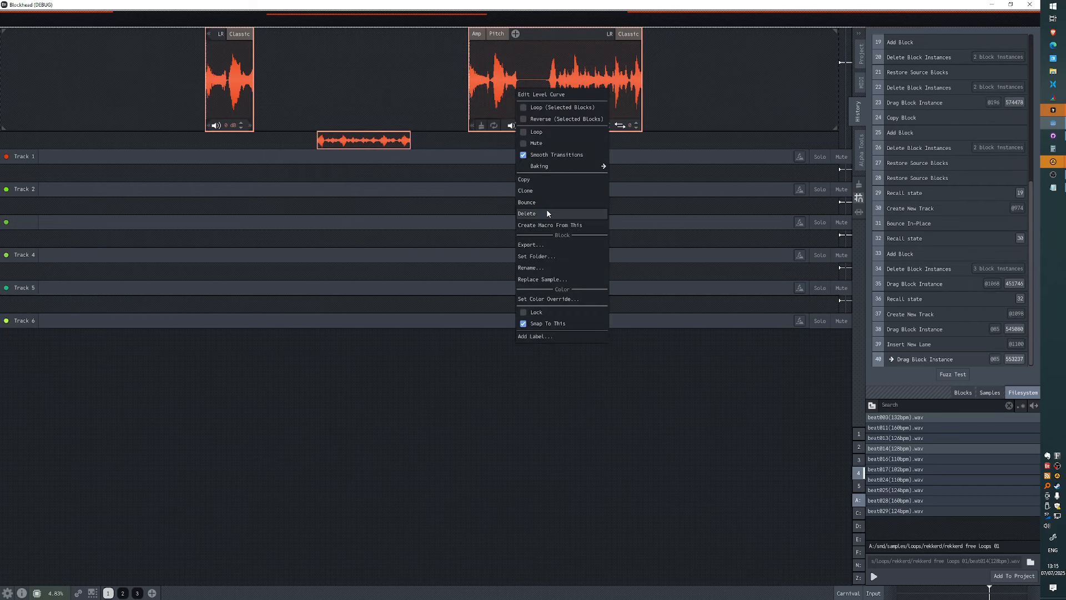
{"action": "left_click", "coordinate": [407, 114]}
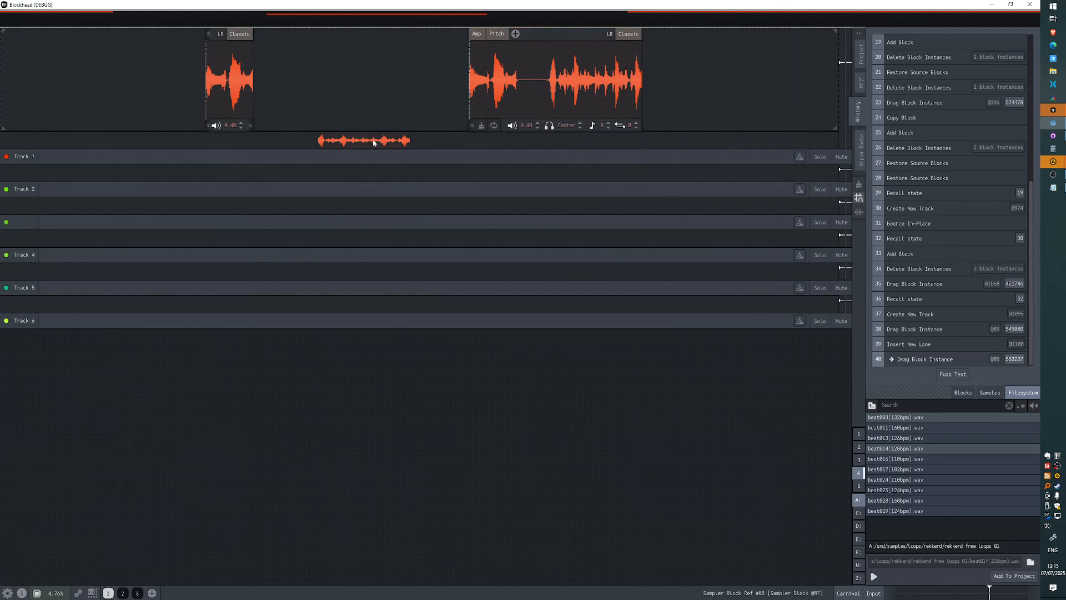
Step: Move the middle block from the second lane back to Track 1's upper lane, between the other two blocks
{"action": "left_click_drag", "start_coordinate": [373, 141], "coordinate": [369, 102]}
{"action": "left_click_drag", "start_coordinate": [725, 71], "coordinate": [181, 119]}
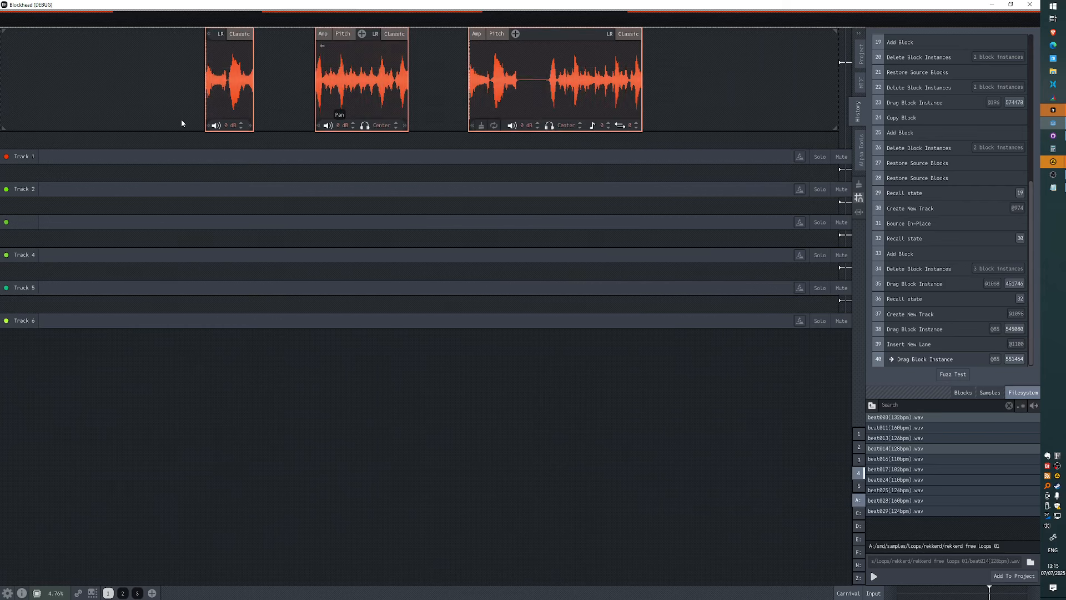
{"action": "left_click", "coordinate": [419, 106]}
Step: Select the first and last Track 1 blocks without the middle one, clear the selection, and view the last block's actions
{"action": "left_click", "coordinate": [230, 78], "text": "ctrl"}
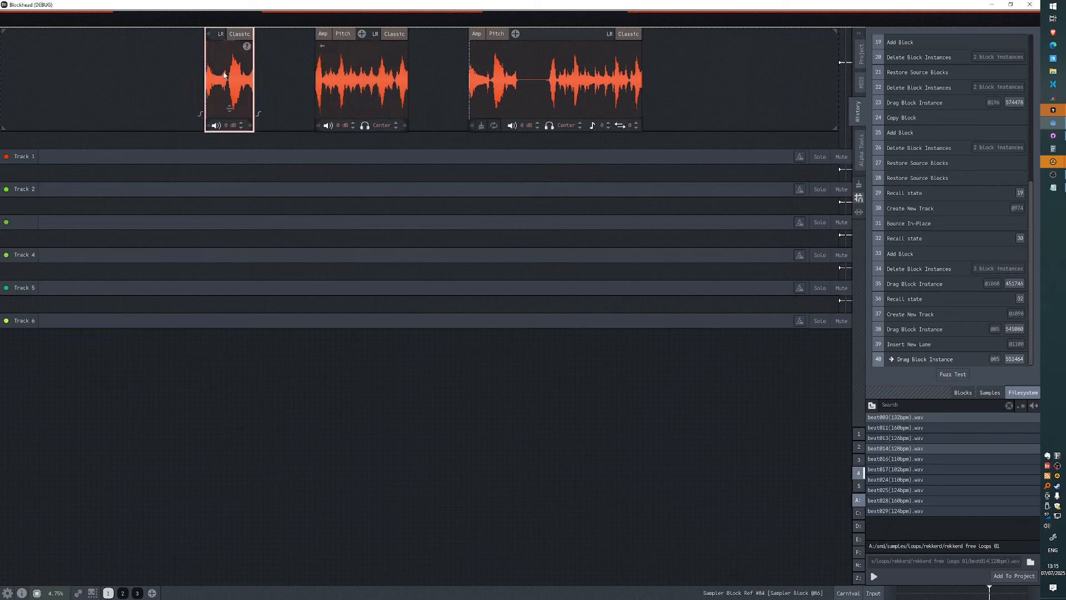
{"action": "left_click", "coordinate": [538, 80], "text": "ctrl"}
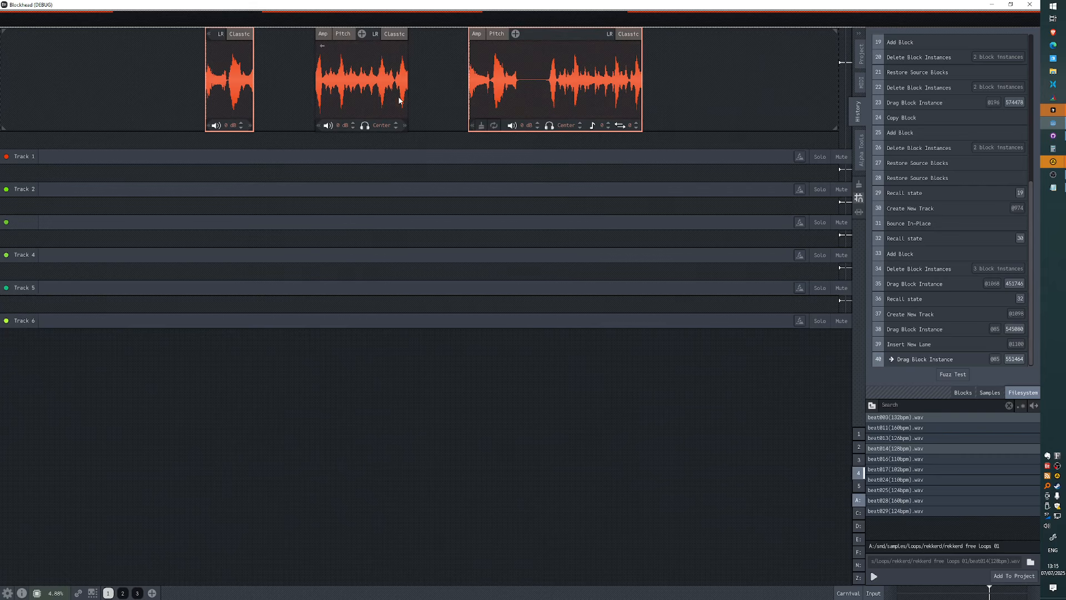
{"action": "left_click", "coordinate": [456, 84]}
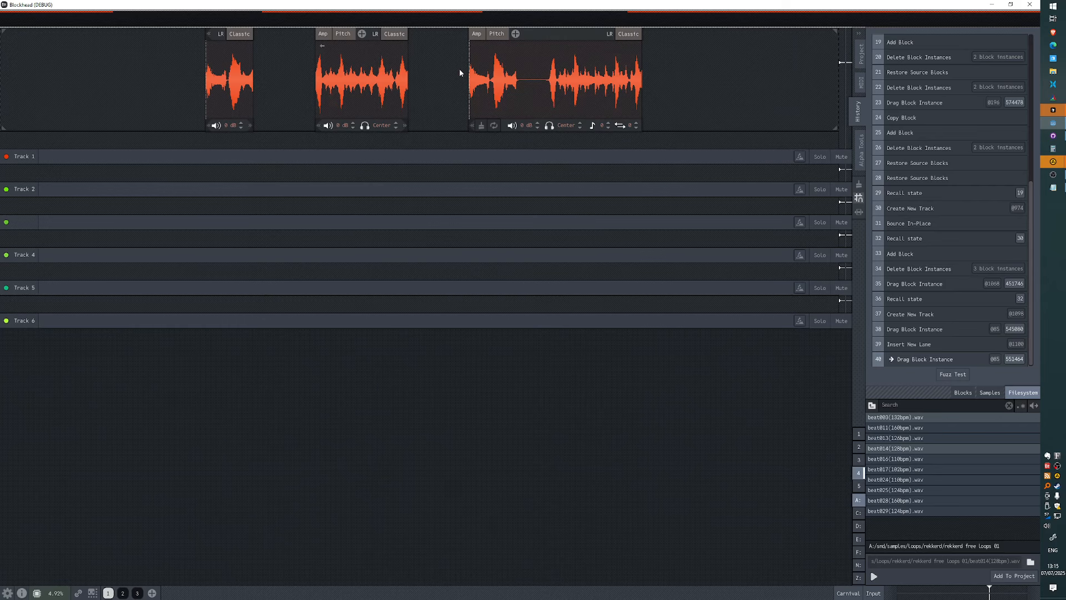
{"action": "right_click", "coordinate": [528, 83]}
{"action": "left_click", "coordinate": [431, 88]}
Step: Bounce the three same-lane Track 1 blocks in place and undo the bounce
{"action": "left_click_drag", "start_coordinate": [684, 70], "coordinate": [224, 114]}
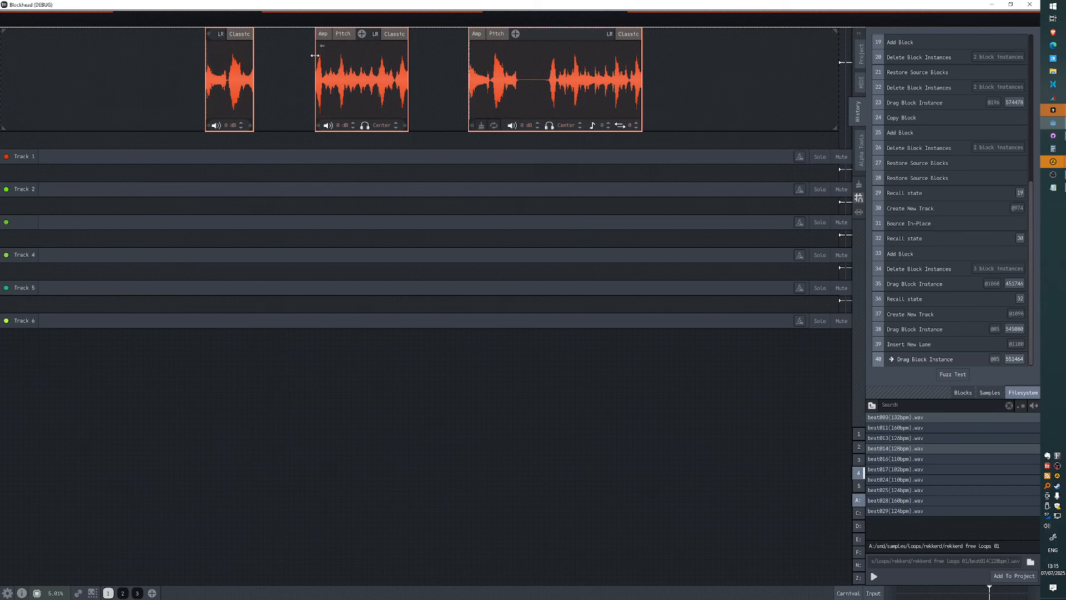
{"action": "right_click", "coordinate": [559, 84]}
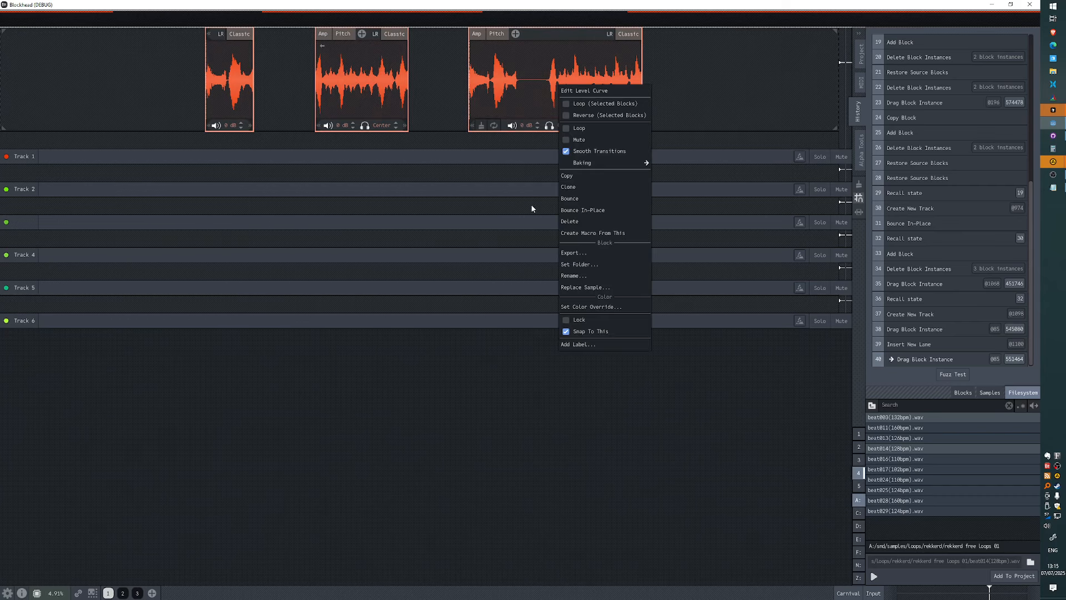
{"action": "left_click", "coordinate": [570, 211]}
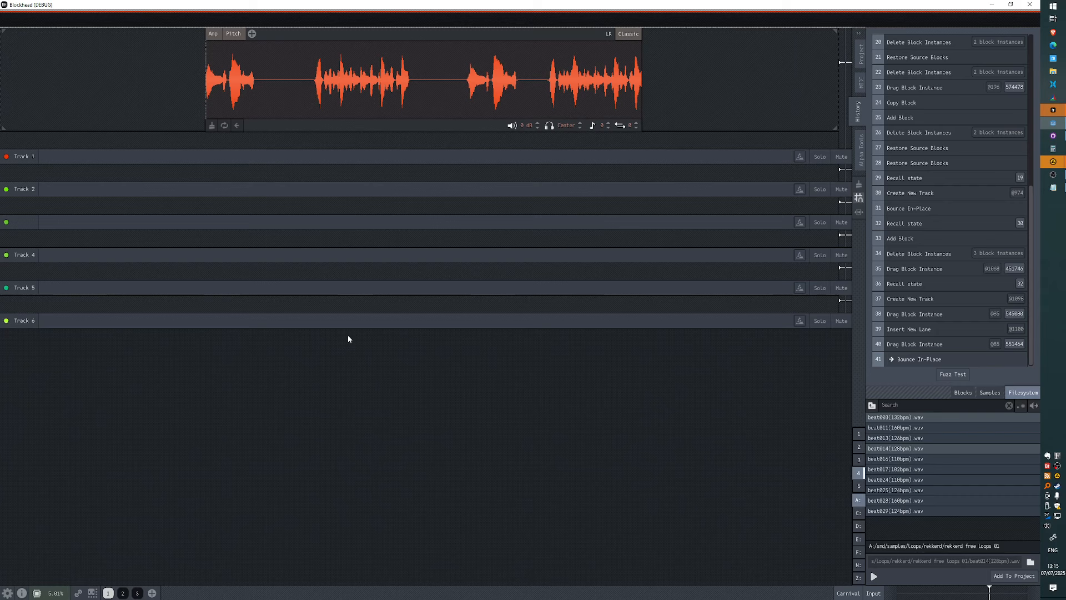
{"action": "key", "text": "ctrl+z"}
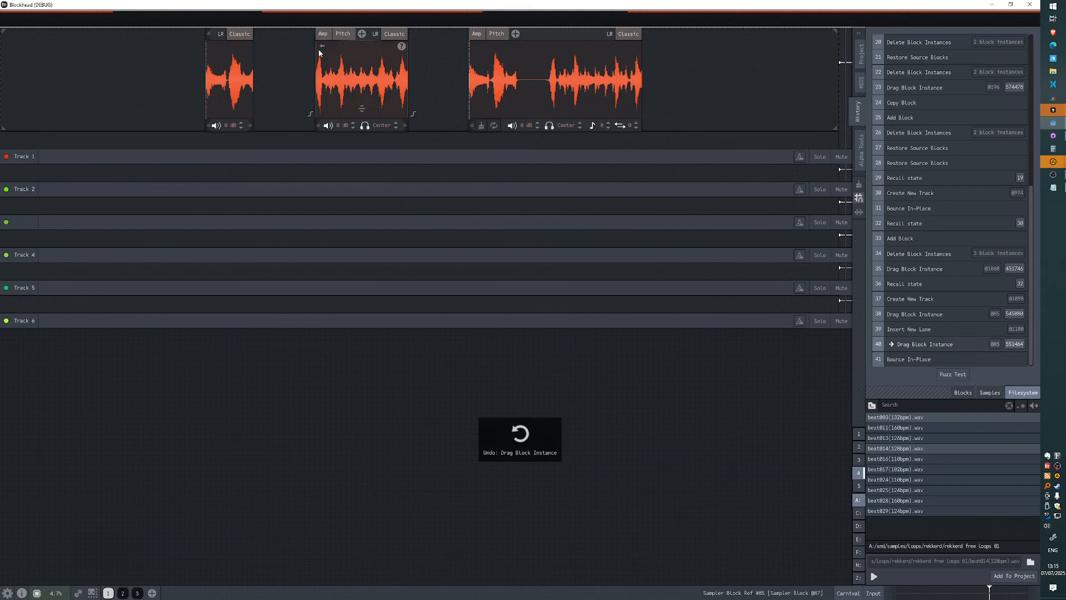
Step: Copy Track 1's last block onto the tracks below, placing two copies on Track 4, three on Track 5 and four overlapping on Track 6
{"action": "left_click_drag", "start_coordinate": [521, 71], "coordinate": [399, 202]}
{"action": "left_click_drag", "start_coordinate": [400, 202], "coordinate": [399, 254]}
{"action": "left_click_drag", "start_coordinate": [399, 255], "coordinate": [159, 281]}
{"action": "left_click_drag", "start_coordinate": [159, 281], "coordinate": [344, 309]}
{"action": "left_click_drag", "start_coordinate": [345, 309], "coordinate": [214, 339]}
{"action": "left_click_drag", "start_coordinate": [230, 339], "coordinate": [318, 342]}
{"action": "left_click", "coordinate": [349, 341]}
{"action": "left_click", "coordinate": [483, 342]}
{"action": "left_click", "coordinate": [625, 341]}
{"action": "left_click_drag", "start_coordinate": [629, 438], "coordinate": [467, 398]}
{"action": "scroll", "coordinate": [503, 385], "scroll_direction": "down", "scroll_amount": 3}
{"action": "left_click_drag", "start_coordinate": [582, 377], "coordinate": [650, 375]}
Step: Add more block copies on stacked lanes of Track 2 and one on a second lane of the unnamed track
{"action": "double_click", "coordinate": [237, 99]}
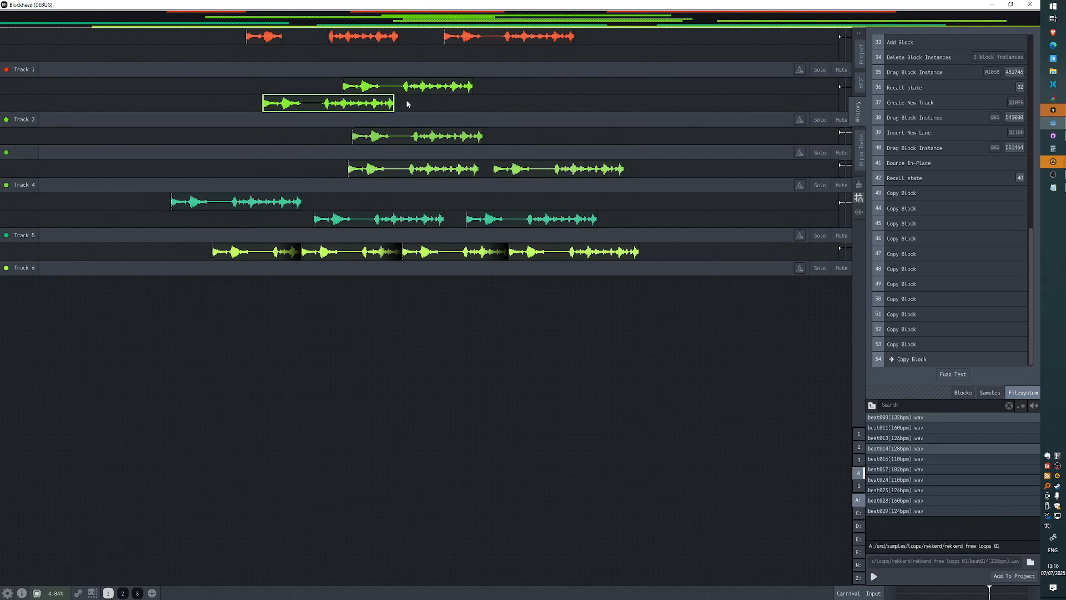
{"action": "left_click", "coordinate": [420, 114]}
{"action": "left_click", "coordinate": [502, 131]}
{"action": "left_click", "coordinate": [671, 123]}
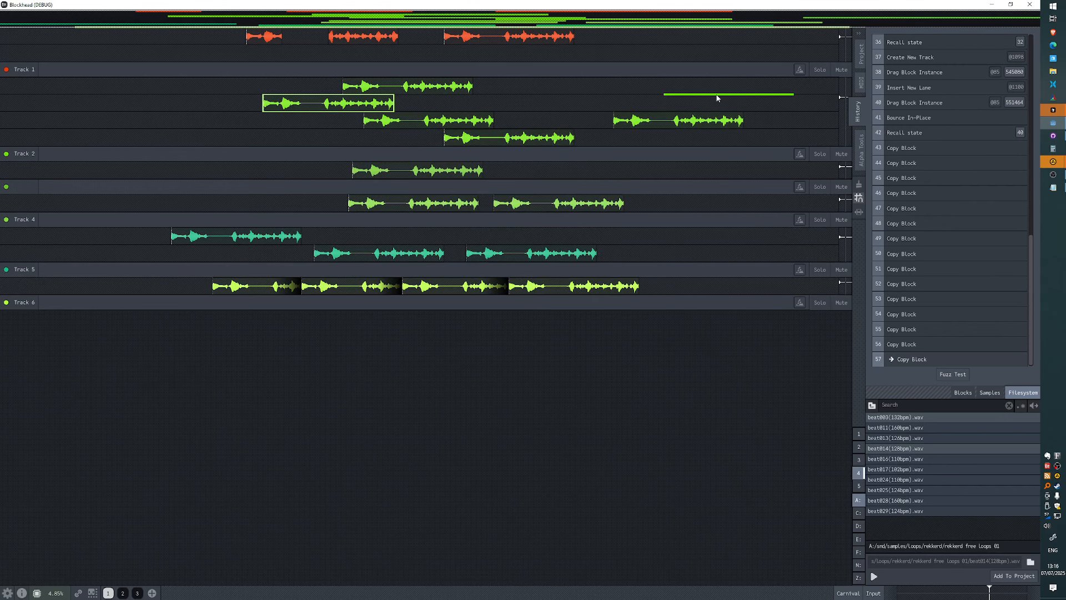
{"action": "left_click", "coordinate": [720, 97]}
{"action": "left_click", "coordinate": [678, 203]}
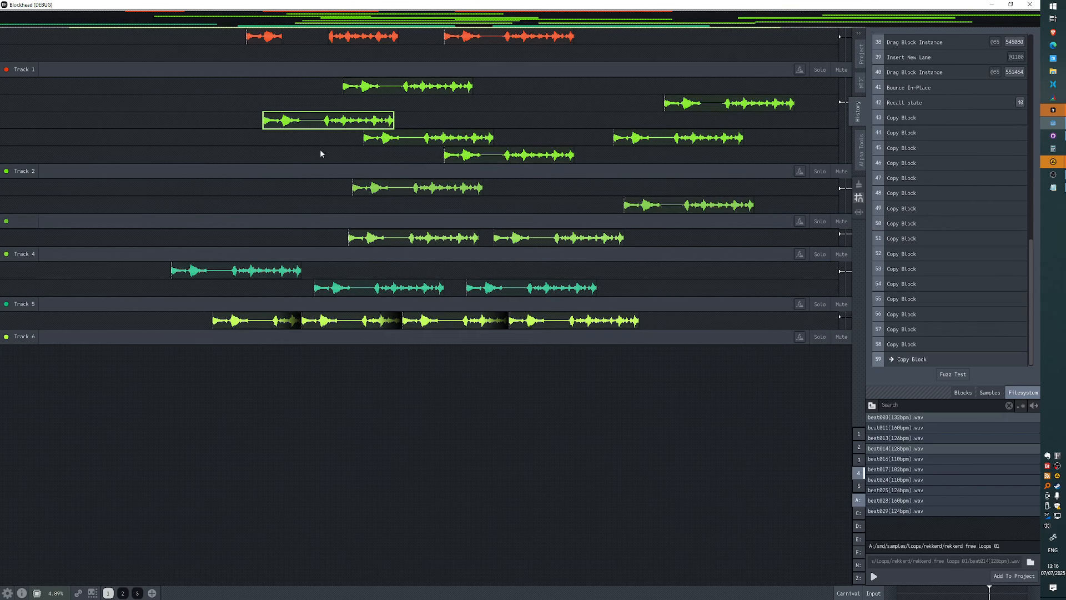
Step: Collapse Track 2 and enlarge Track 4's lane height to about 106
{"action": "left_click", "coordinate": [115, 170]}
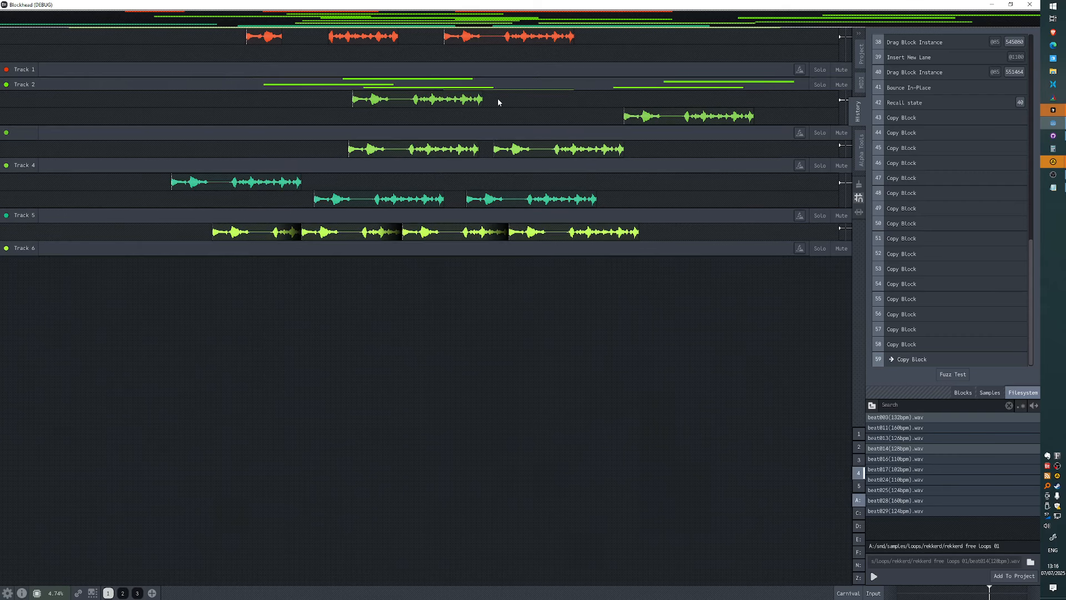
{"action": "scroll", "coordinate": [538, 116], "scroll_direction": "down", "scroll_amount": 3}
{"action": "scroll", "coordinate": [322, 114], "scroll_direction": "up", "scroll_amount": 3}
{"action": "scroll", "coordinate": [425, 114], "scroll_direction": "down", "scroll_amount": 3}
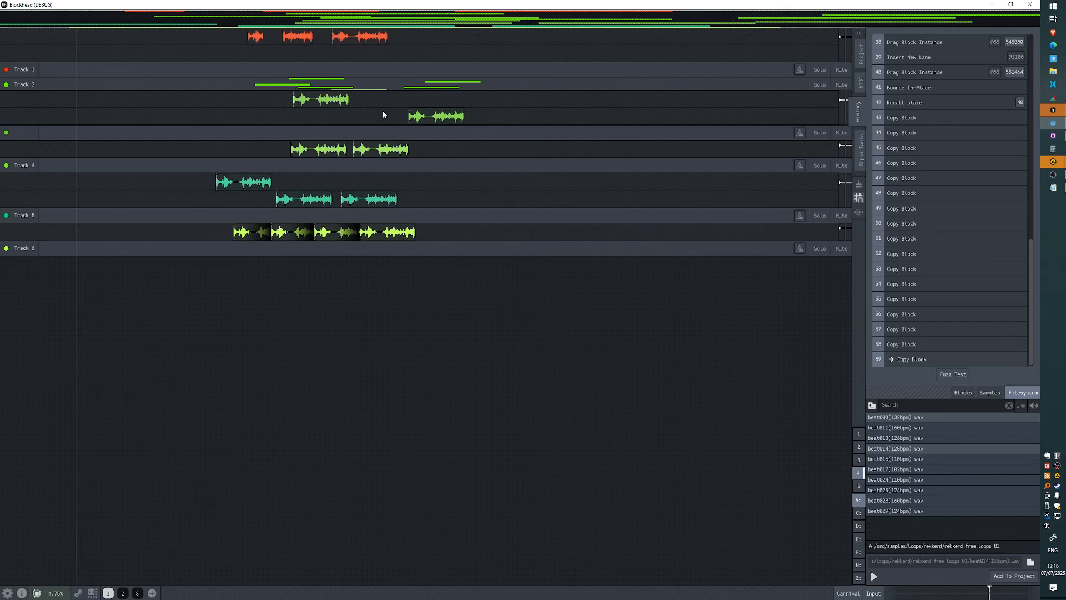
{"action": "scroll", "coordinate": [368, 118], "scroll_direction": "up", "scroll_amount": 2}
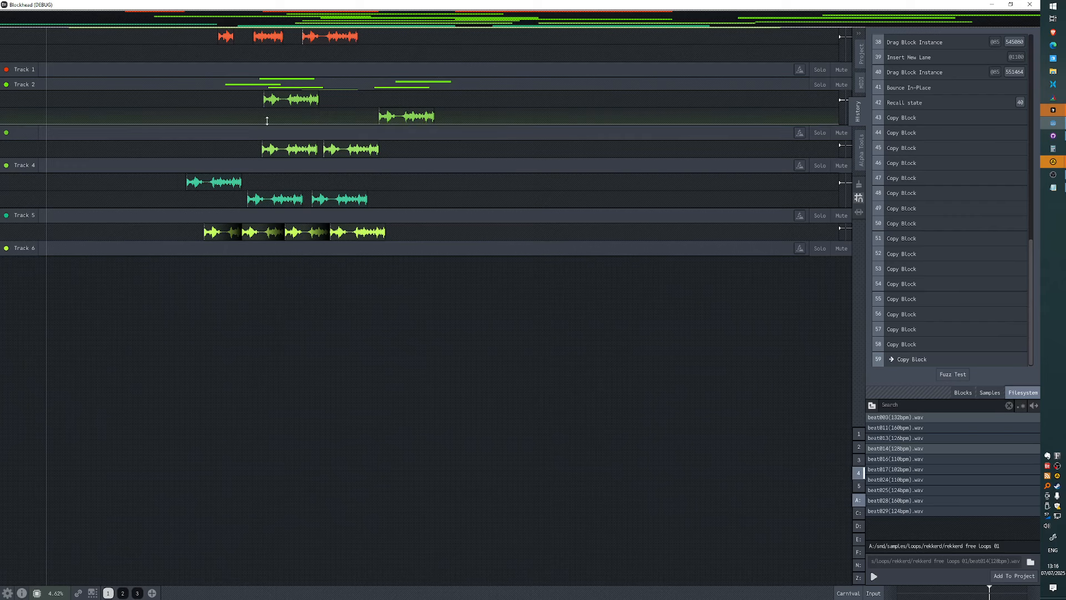
{"action": "left_click_drag", "start_coordinate": [326, 113], "coordinate": [341, 114]}
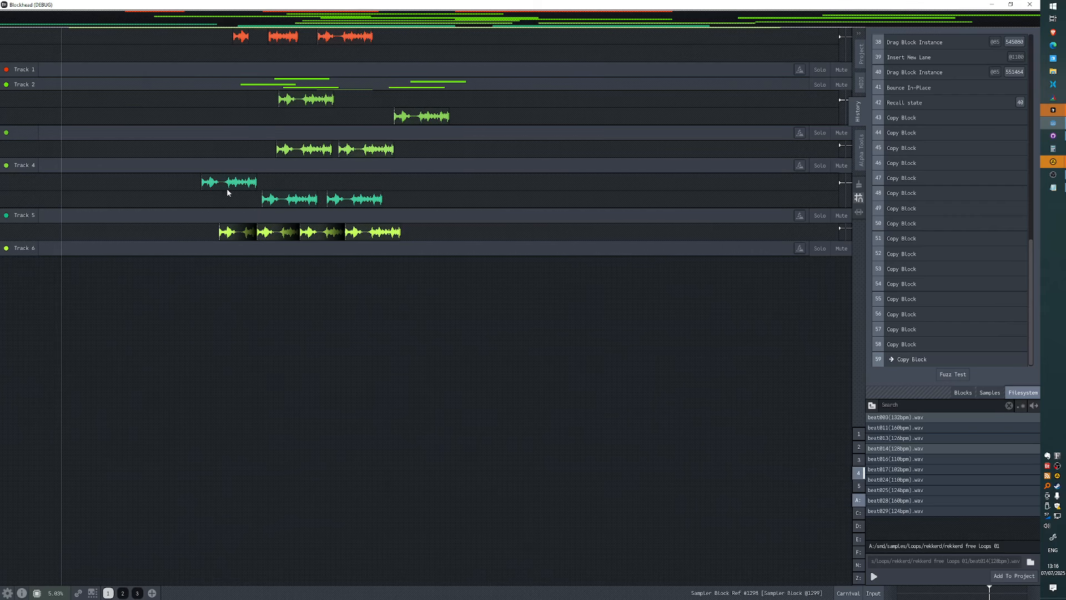
{"action": "left_click_drag", "start_coordinate": [416, 157], "coordinate": [430, 194]}
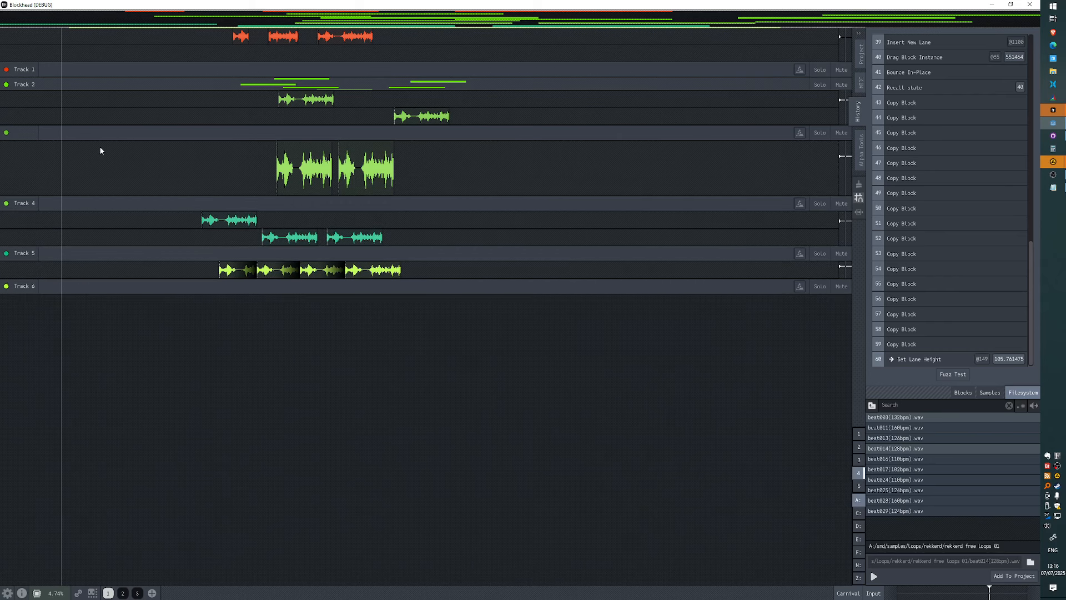
Step: Duplicate all blocks from the unnamed track down to Track 6 and place the copies after the originals
{"action": "scroll", "coordinate": [486, 169], "scroll_direction": "down", "scroll_amount": 3}
{"action": "left_click_drag", "start_coordinate": [553, 384], "coordinate": [253, 104]}
{"action": "key", "text": "ctrl+c"}
{"action": "key", "text": "ctrl+v"}
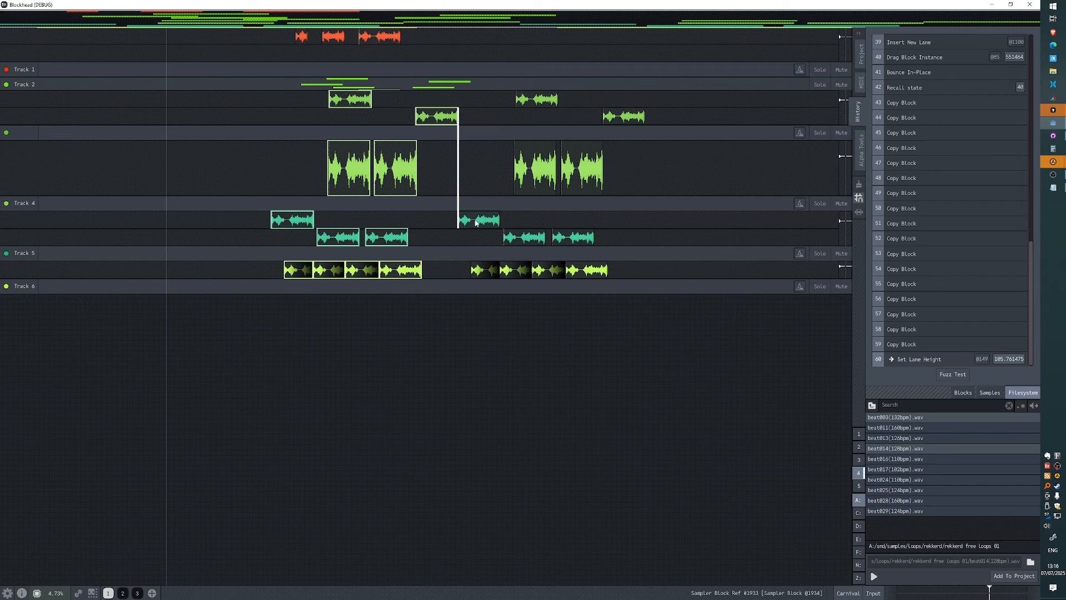
{"action": "left_click", "coordinate": [430, 89]}
Step: Duplicate the three Track 1 blocks and place the copies after the originals on the same track
{"action": "left_click_drag", "start_coordinate": [417, 51], "coordinate": [300, 36]}
{"action": "left_click_drag", "start_coordinate": [300, 36], "coordinate": [518, 38]}
{"action": "scroll", "coordinate": [494, 345], "scroll_direction": "right", "scroll_amount": 3}
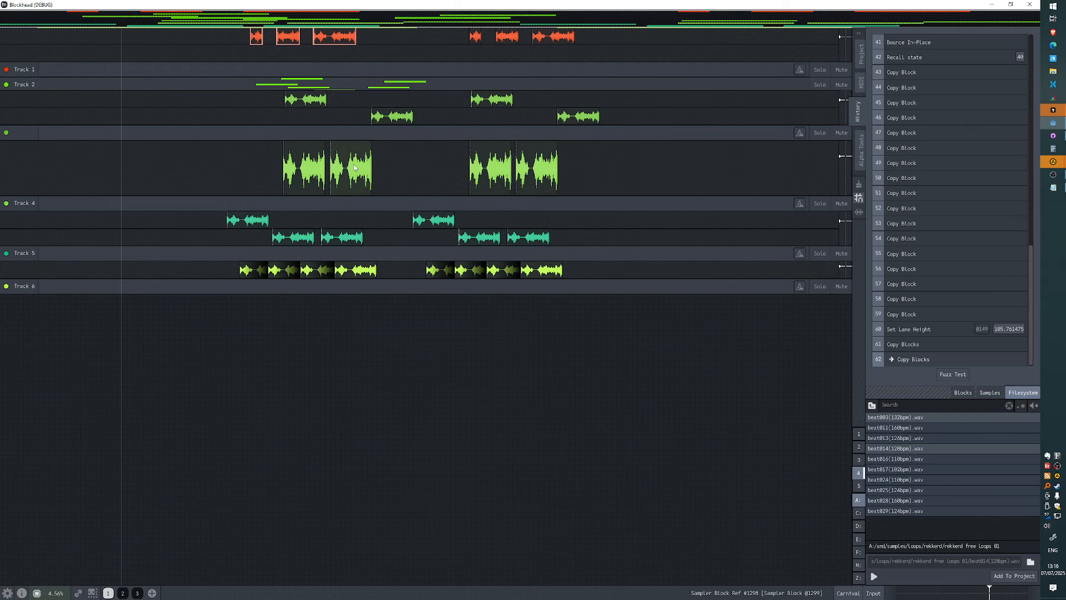
{"action": "left_click", "coordinate": [424, 163]}
Step: Search the keyboard shortcut settings for "focus" and close the settings
{"action": "key", "text": "Escape"}
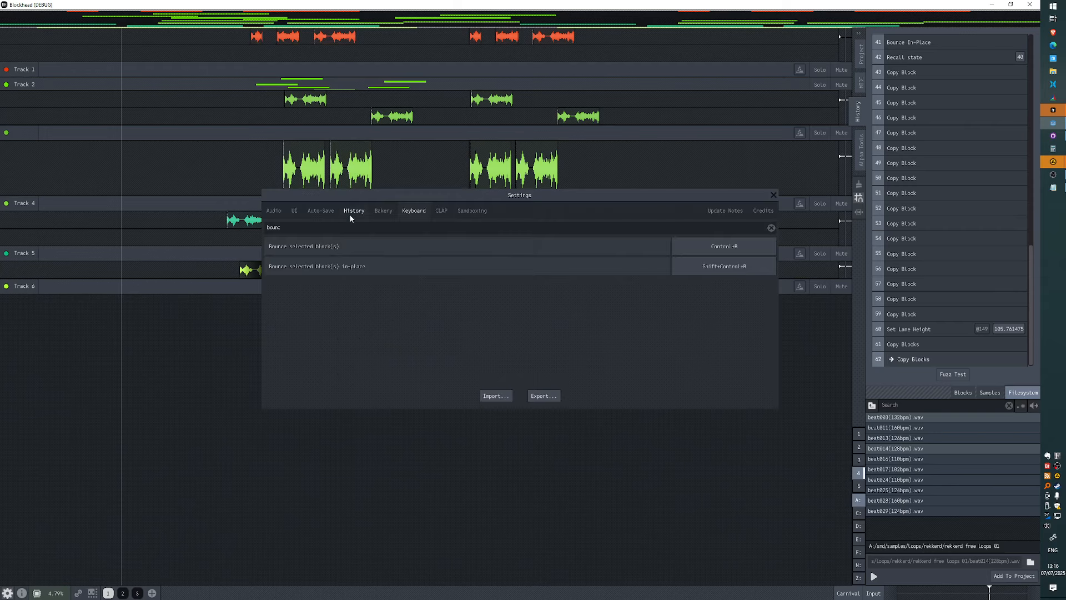
{"action": "key", "text": "ctrl+a"}
{"action": "type", "text": "focus"}
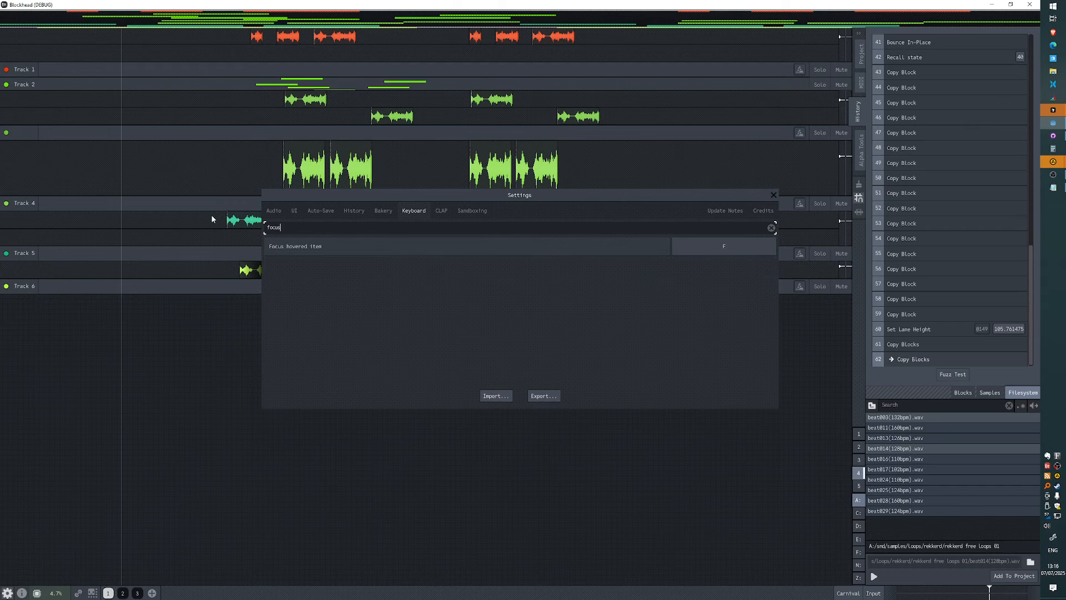
{"action": "left_click", "coordinate": [667, 571]}
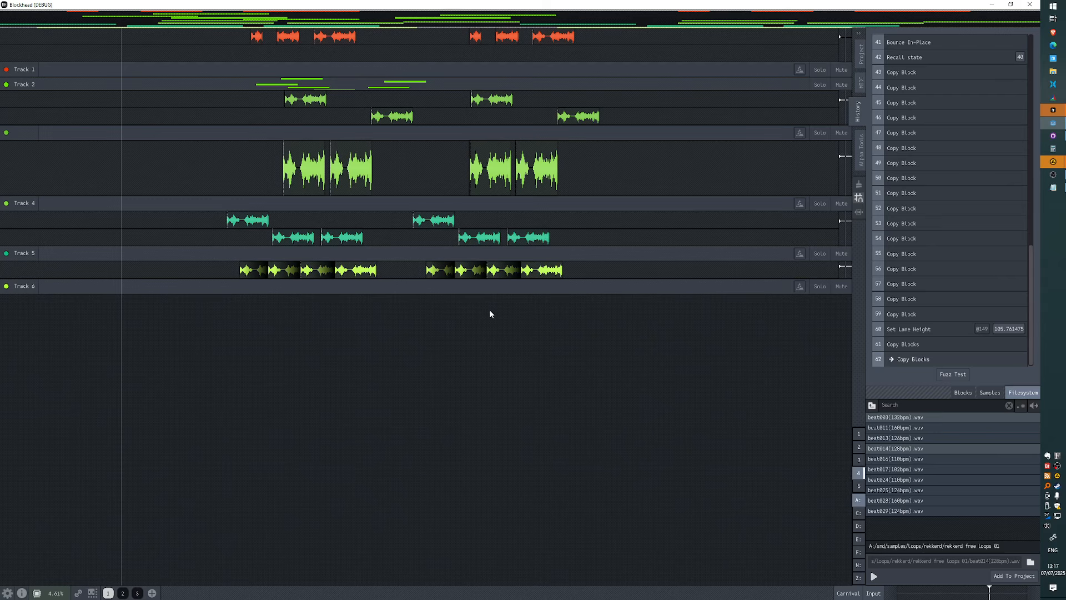
Step: Expand the unnamed track's lower lane and zoom in on its last block until it nearly fills the timeline
{"action": "double_click", "coordinate": [575, 121]}
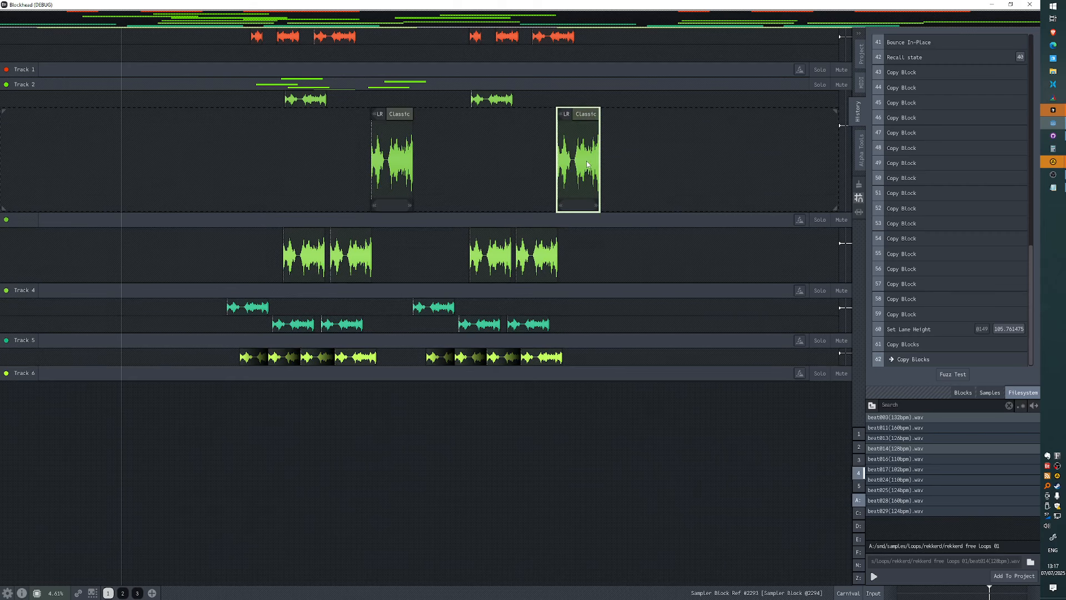
{"action": "scroll", "coordinate": [587, 183], "scroll_direction": "up", "scroll_amount": 10}
{"action": "scroll", "coordinate": [558, 195], "scroll_direction": "down", "scroll_amount": 4}
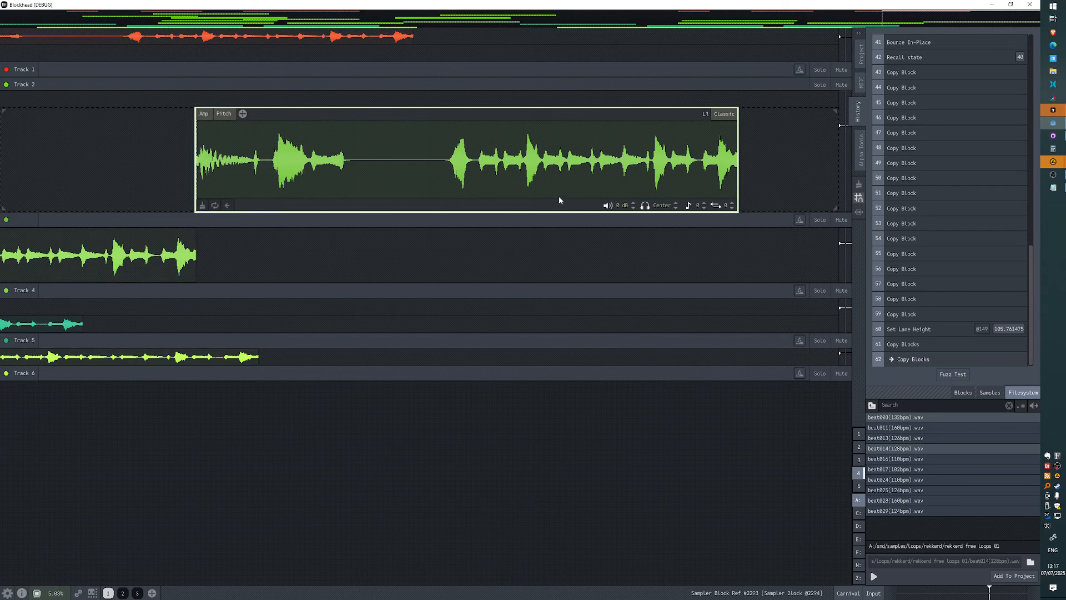
Step: Enlarge the unnamed track's lower lane to about 636 high and add Pitch envelope points at -12, 9 and -15 to its last block
{"action": "scroll", "coordinate": [556, 194], "scroll_direction": "up", "scroll_amount": 2}
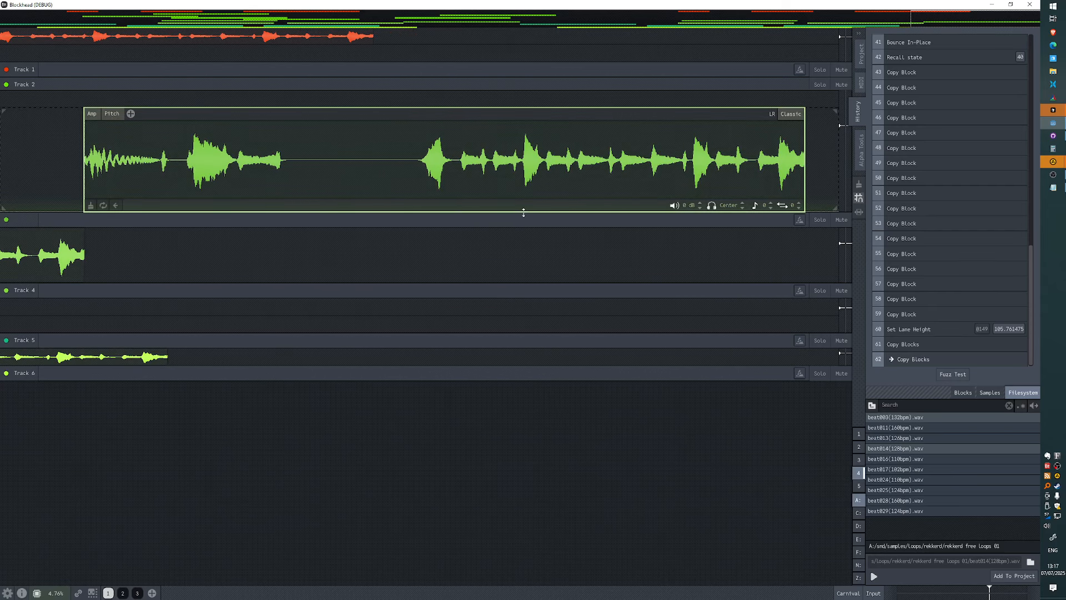
{"action": "left_click_drag", "start_coordinate": [524, 214], "coordinate": [530, 442]}
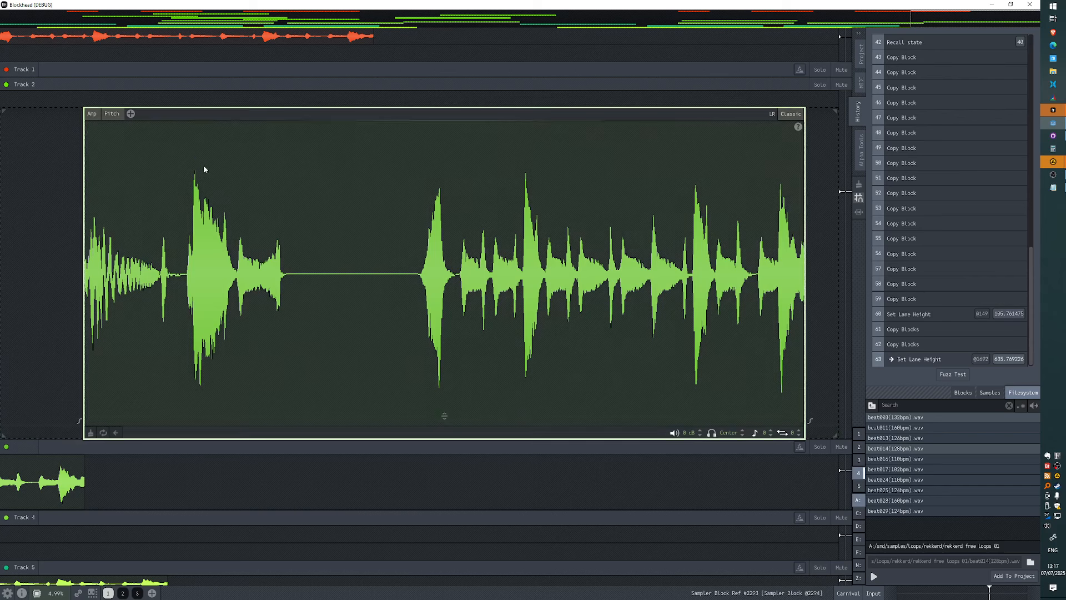
{"action": "left_click", "coordinate": [109, 116]}
{"action": "left_click", "coordinate": [269, 349]}
{"action": "left_click", "coordinate": [404, 216]}
{"action": "left_click", "coordinate": [517, 366]}
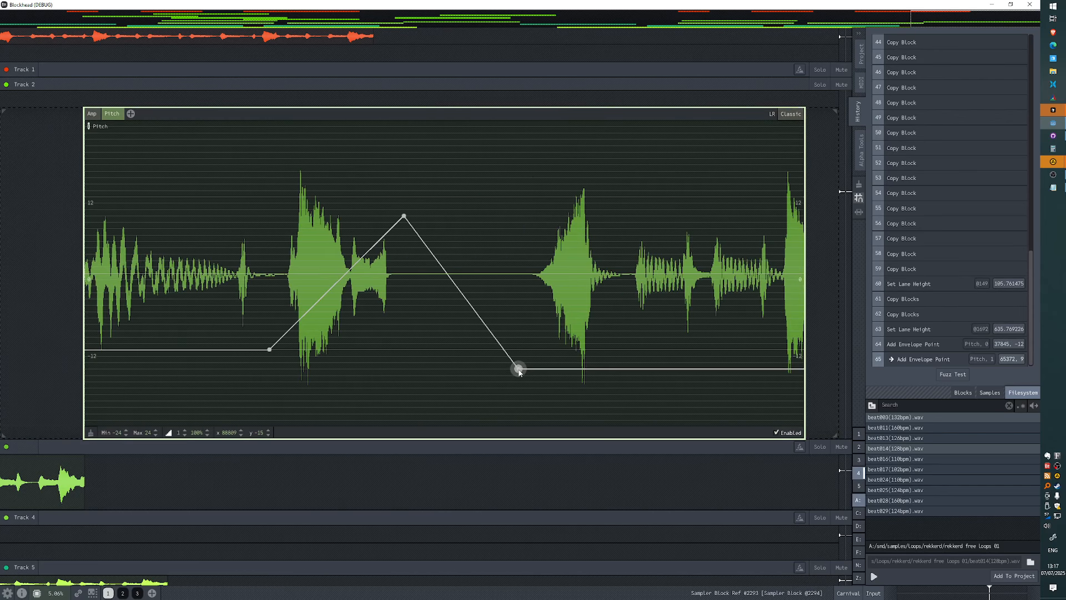
Step: Examine the Pitch envelope of the enlarged block by switching its display on and off
{"action": "left_click", "coordinate": [123, 113]}
{"action": "left_click", "coordinate": [125, 112]}
{"action": "left_click", "coordinate": [125, 113]}
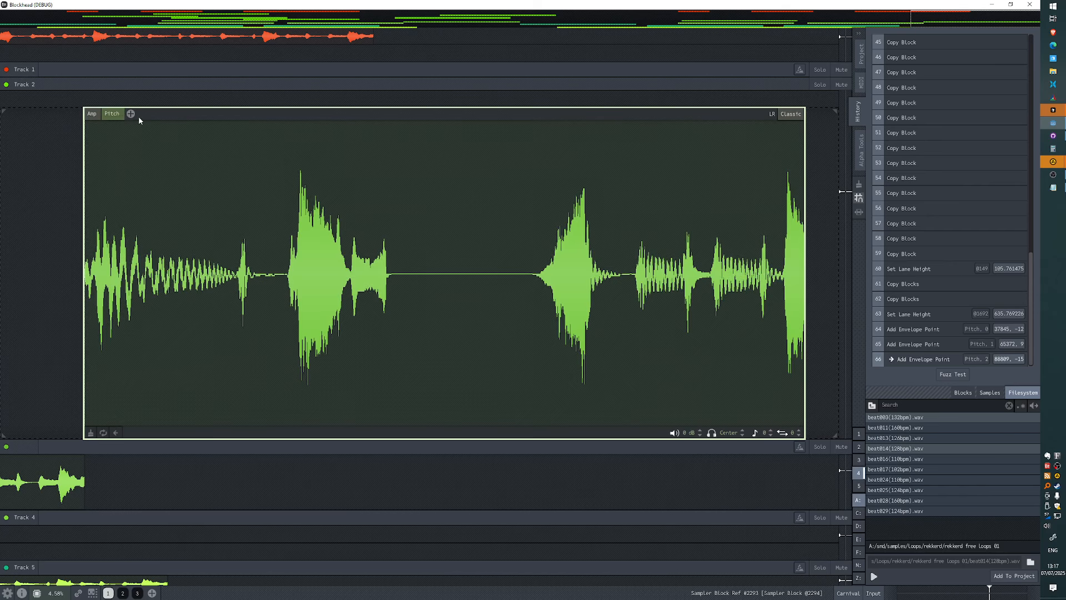
{"action": "left_click", "coordinate": [113, 114]}
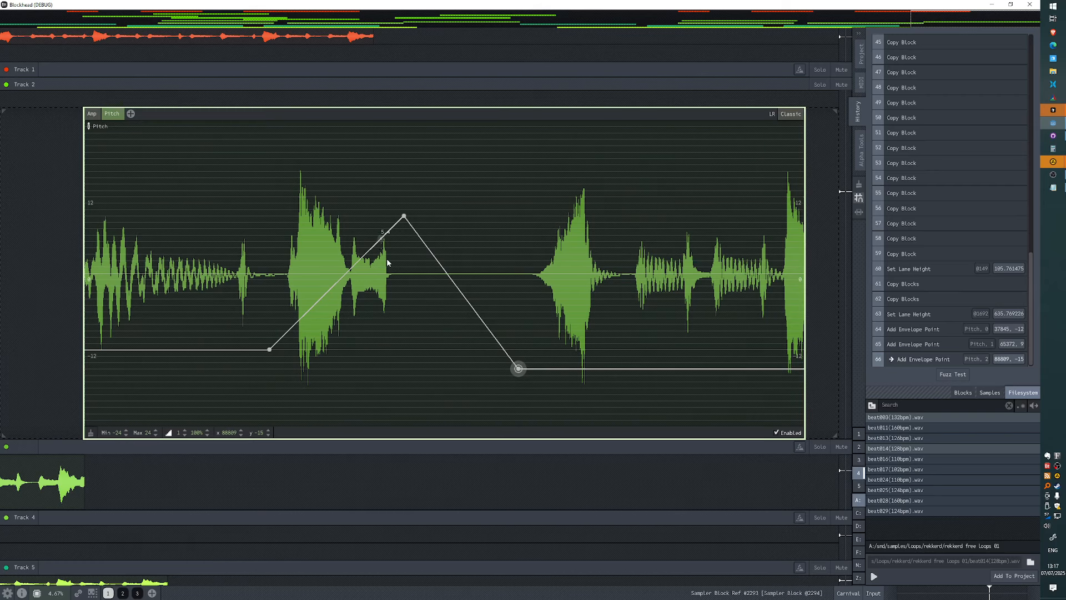
{"action": "key", "text": "Escape"}
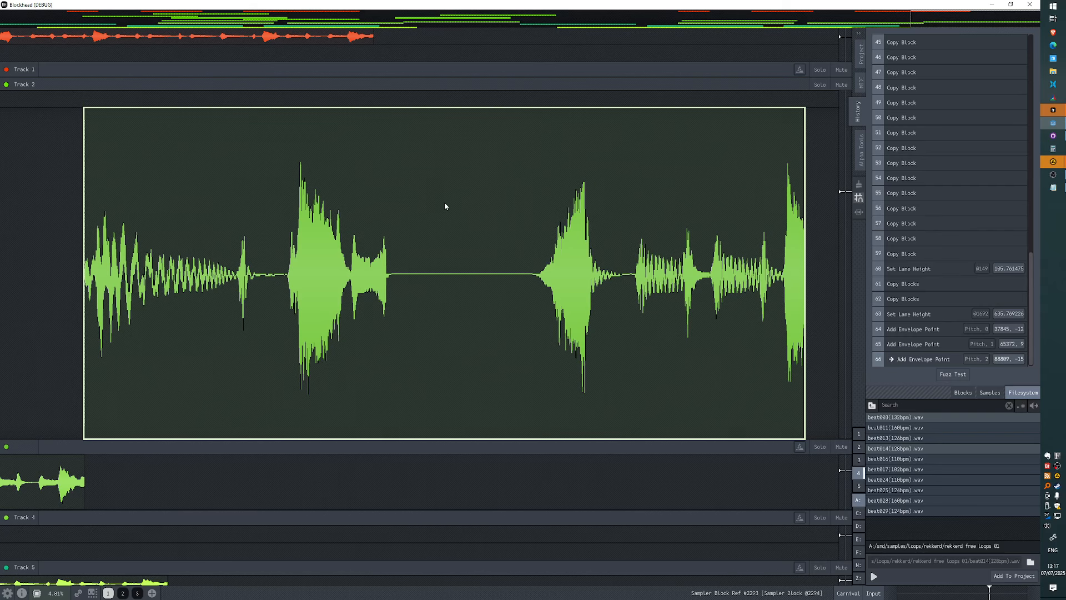
Step: Return to the compact track layout and zoom out to the whole arrangement with the block deselected
{"action": "key", "text": "Tab"}
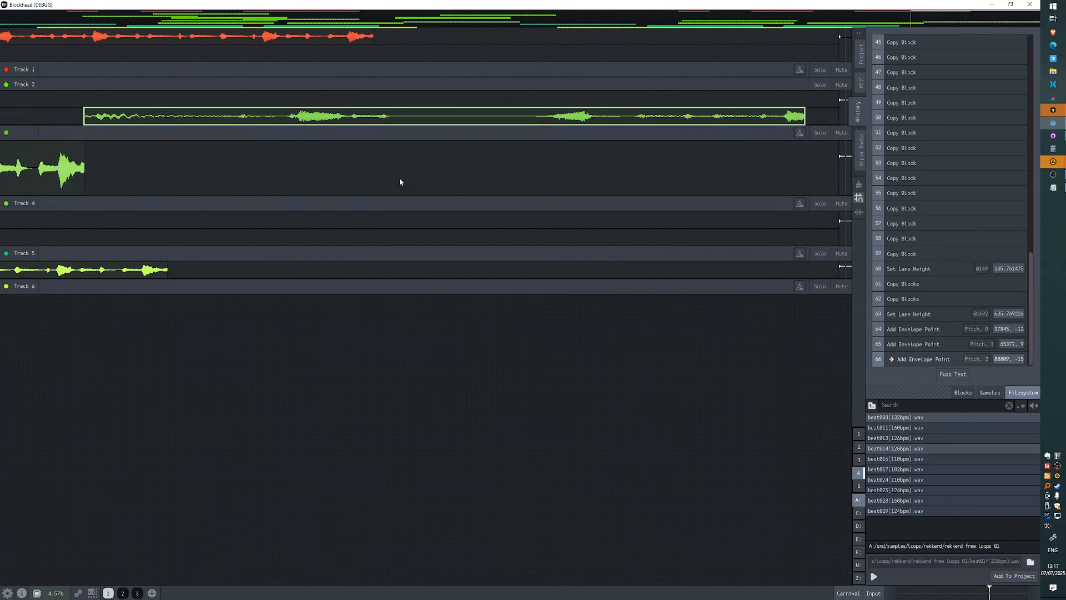
{"action": "scroll", "coordinate": [401, 150], "scroll_direction": "down", "scroll_amount": 5}
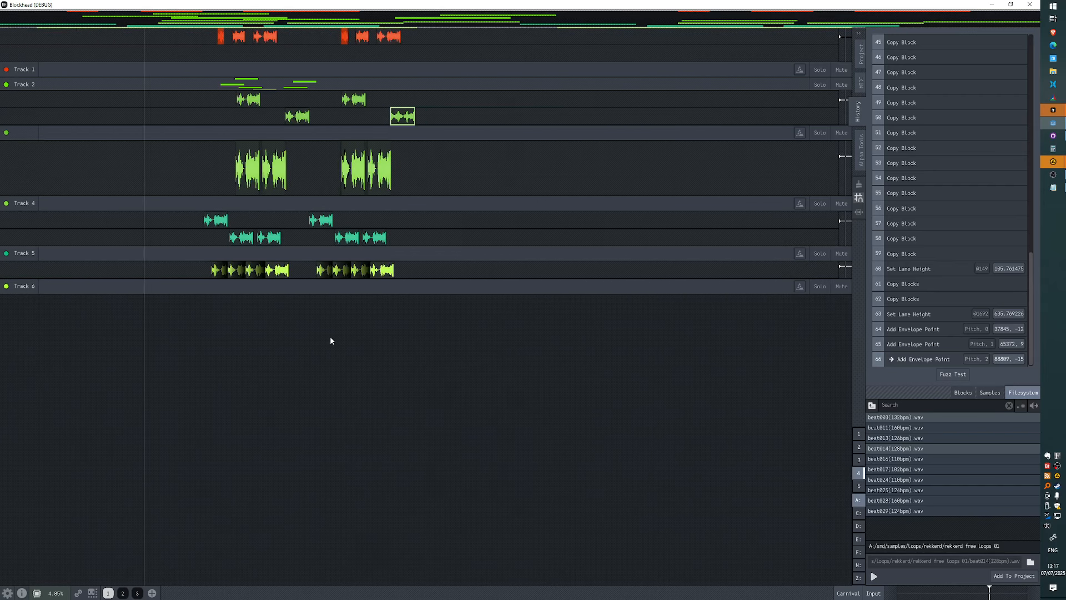
{"action": "left_click_drag", "start_coordinate": [332, 332], "coordinate": [365, 363]}
{"action": "left_click", "coordinate": [367, 363]}
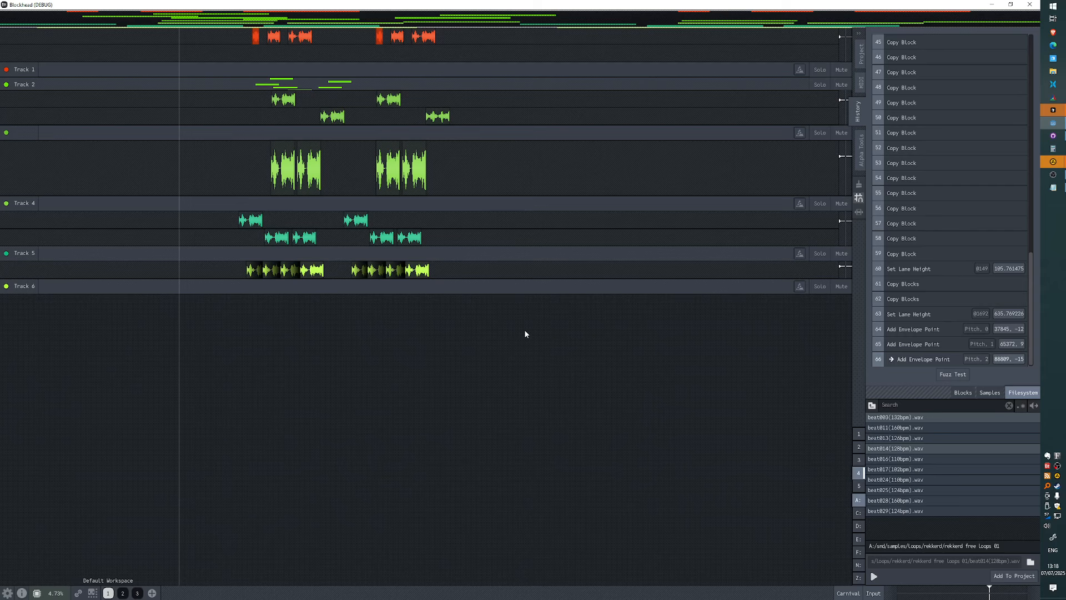
Step: Search the keyboard shortcut settings for "comfo" and close the settings
{"action": "key", "text": "Escape"}
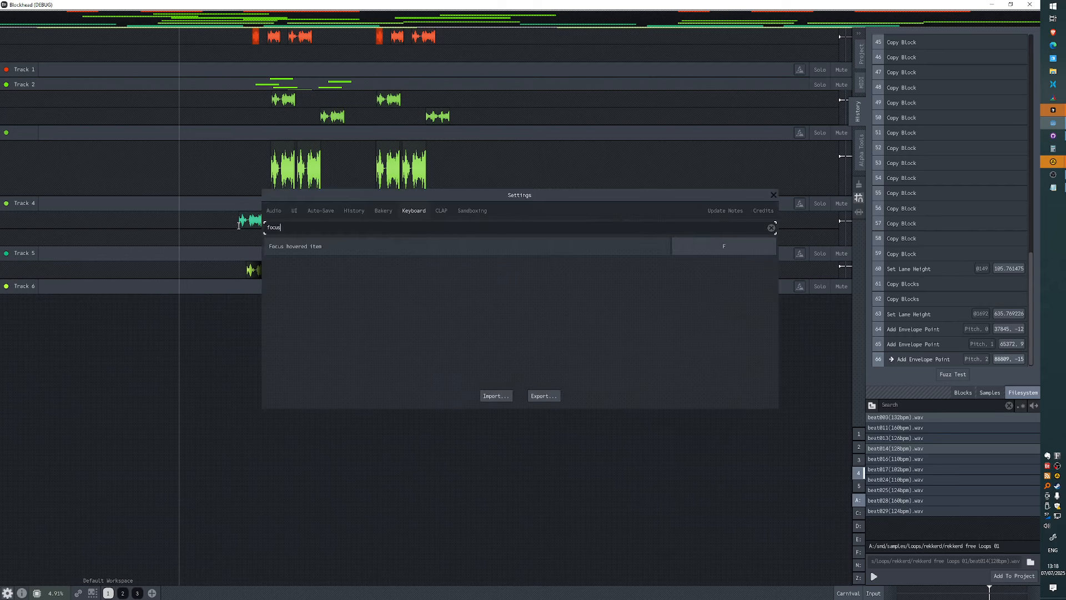
{"action": "key", "text": "ctrl+a"}
{"action": "type", "text": "comfo"}
{"action": "mouse_move", "coordinate": [364, 244]}
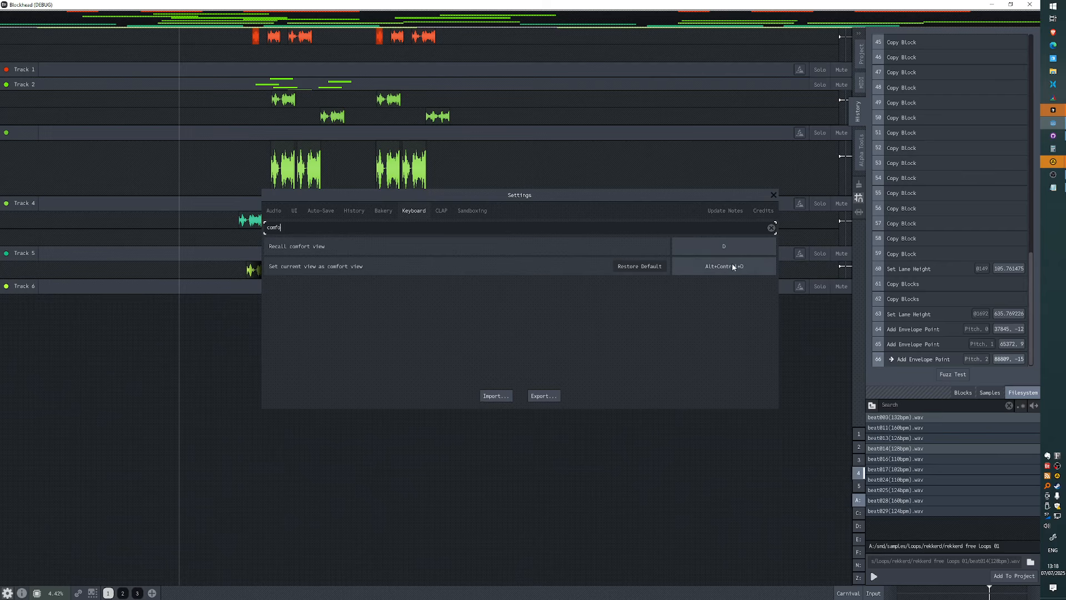
{"action": "left_click", "coordinate": [772, 195]}
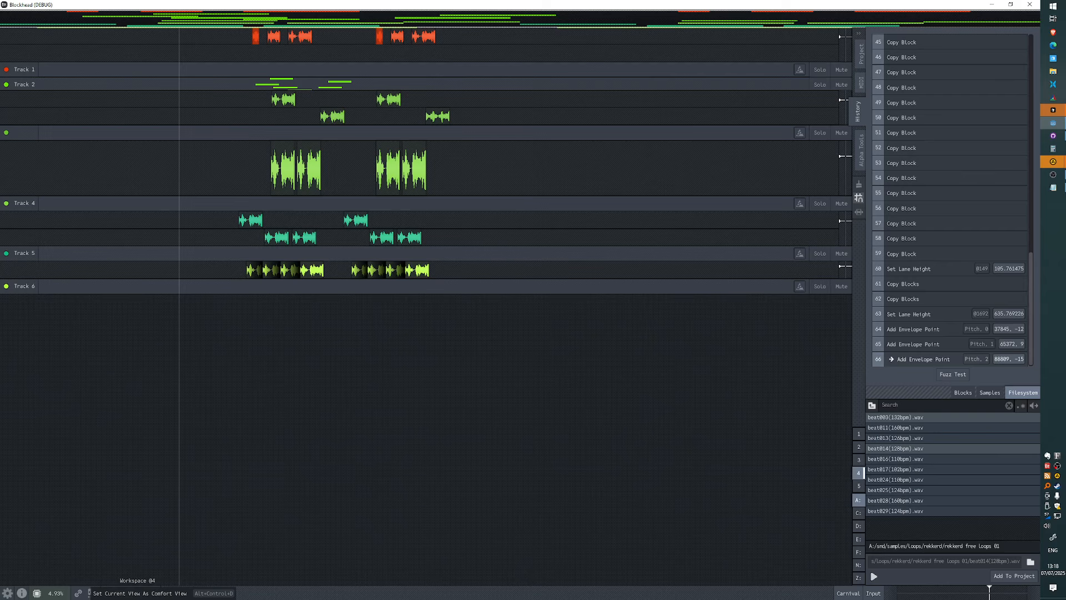
Step: Set the current view as the comfort view and test recalling it from a close-up of the unnamed track's last block
{"action": "key", "text": "ctrl+alt+d"}
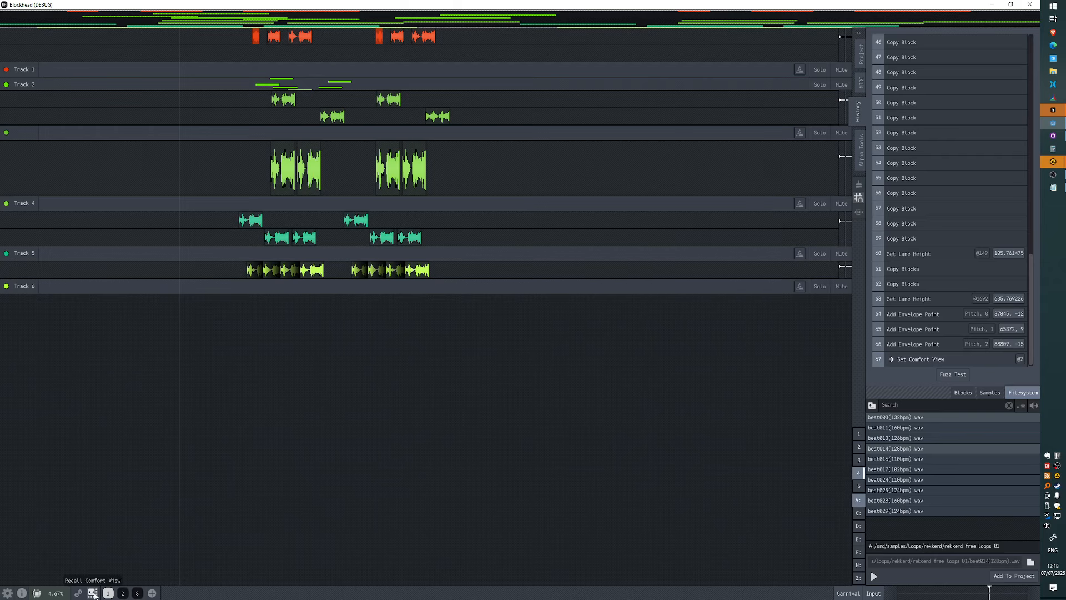
{"action": "scroll", "coordinate": [264, 332], "scroll_direction": "up", "scroll_amount": 2}
{"action": "scroll", "coordinate": [263, 335], "scroll_direction": "up", "scroll_amount": 3}
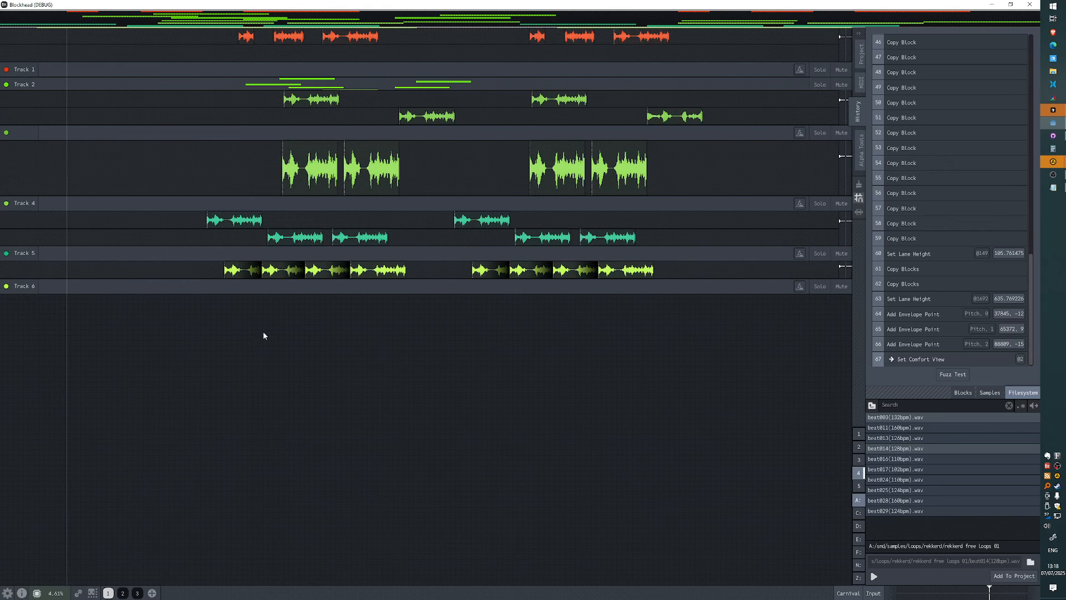
{"action": "scroll", "coordinate": [423, 340], "scroll_direction": "down", "scroll_amount": 2}
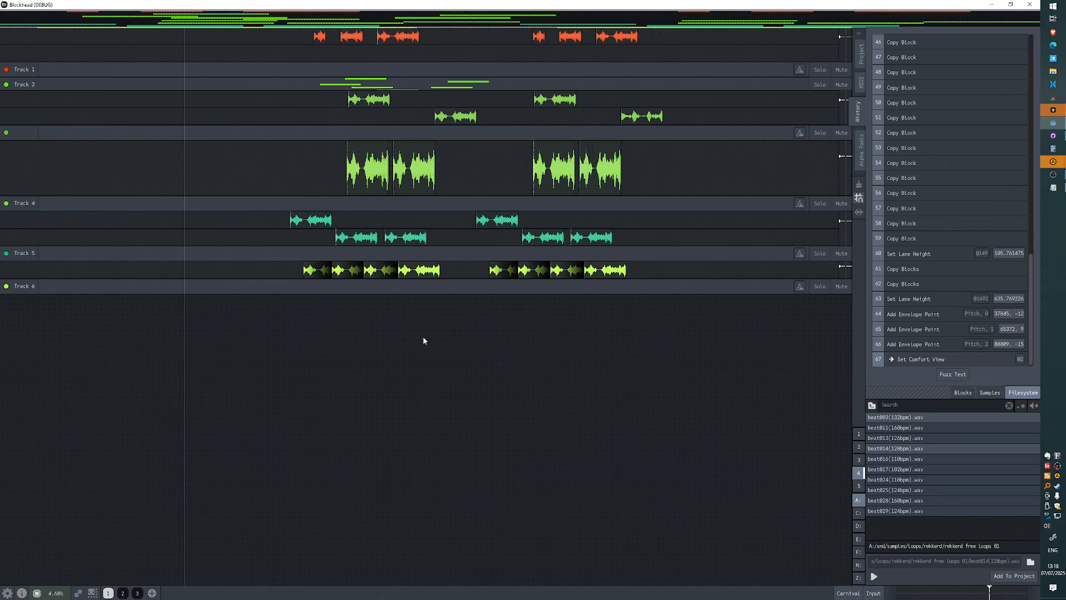
{"action": "scroll", "coordinate": [423, 340], "scroll_direction": "down", "scroll_amount": 2}
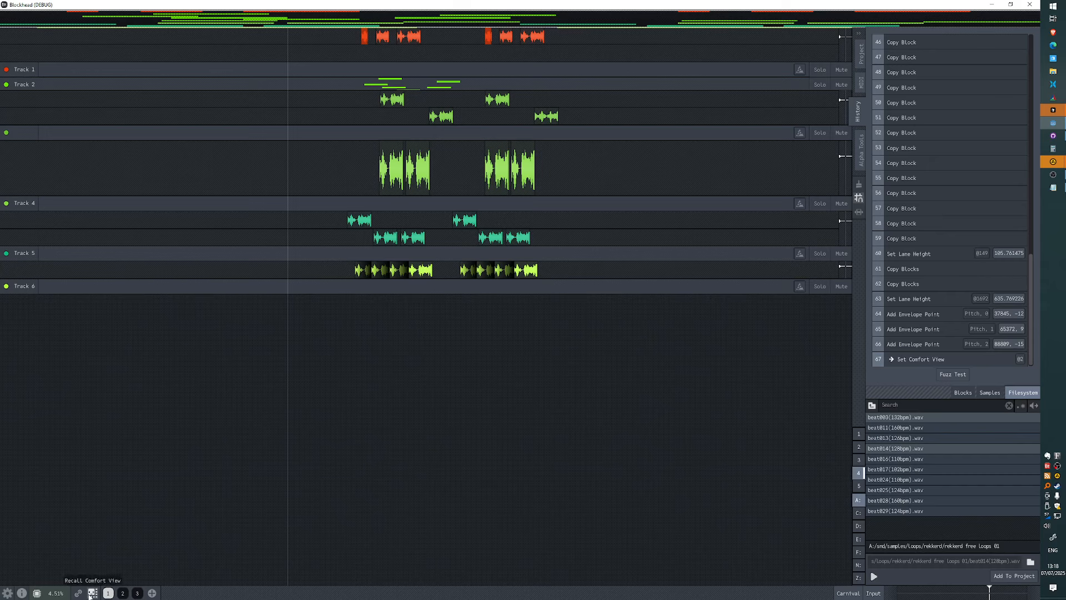
{"action": "left_click_drag", "start_coordinate": [527, 347], "coordinate": [382, 339]}
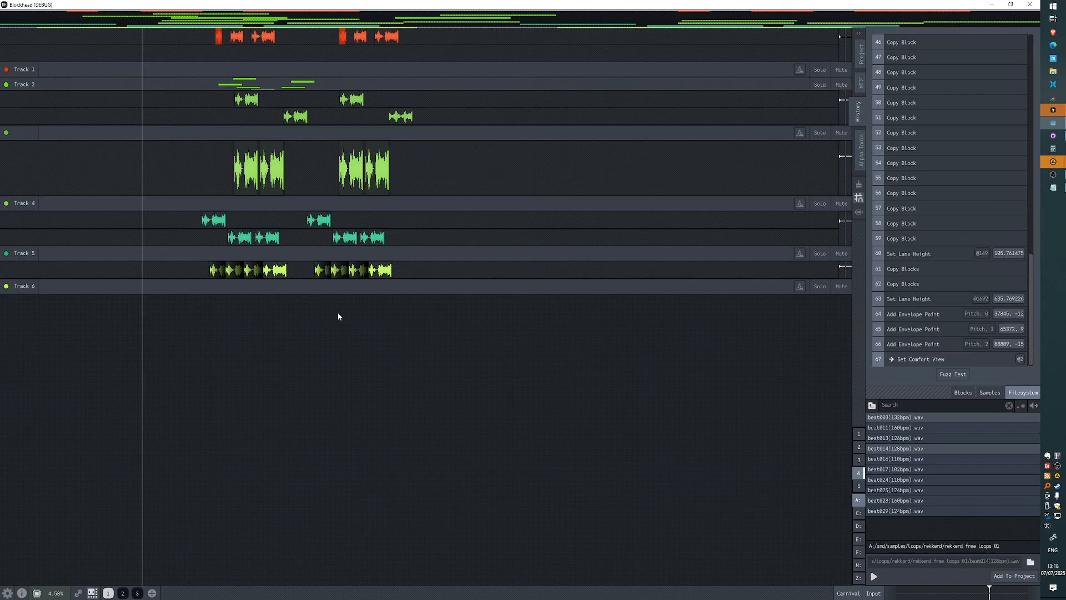
{"action": "double_click", "coordinate": [396, 117]}
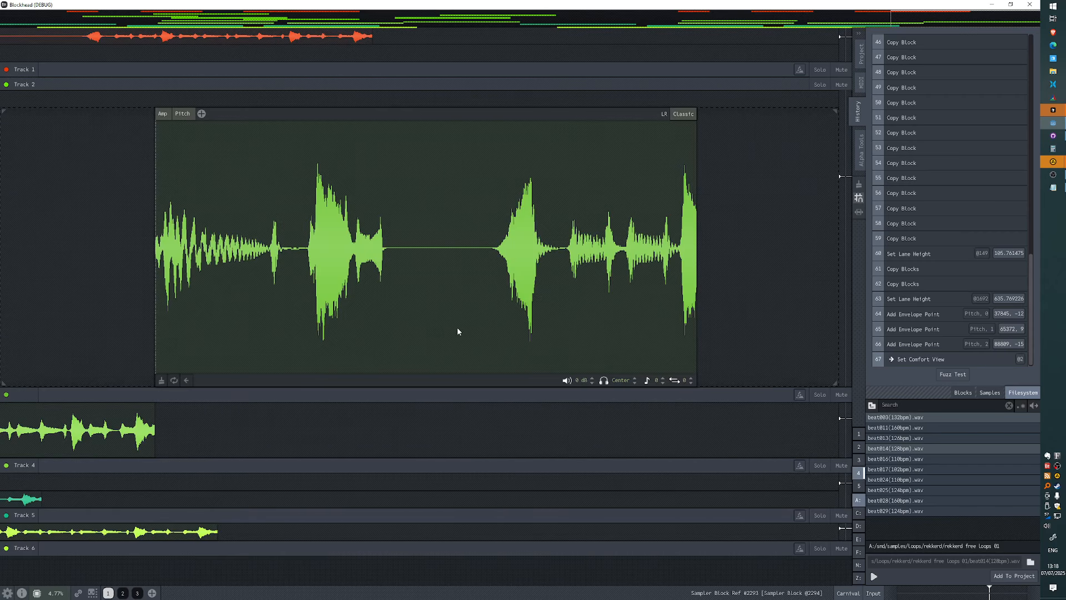
{"action": "double_click", "coordinate": [423, 263]}
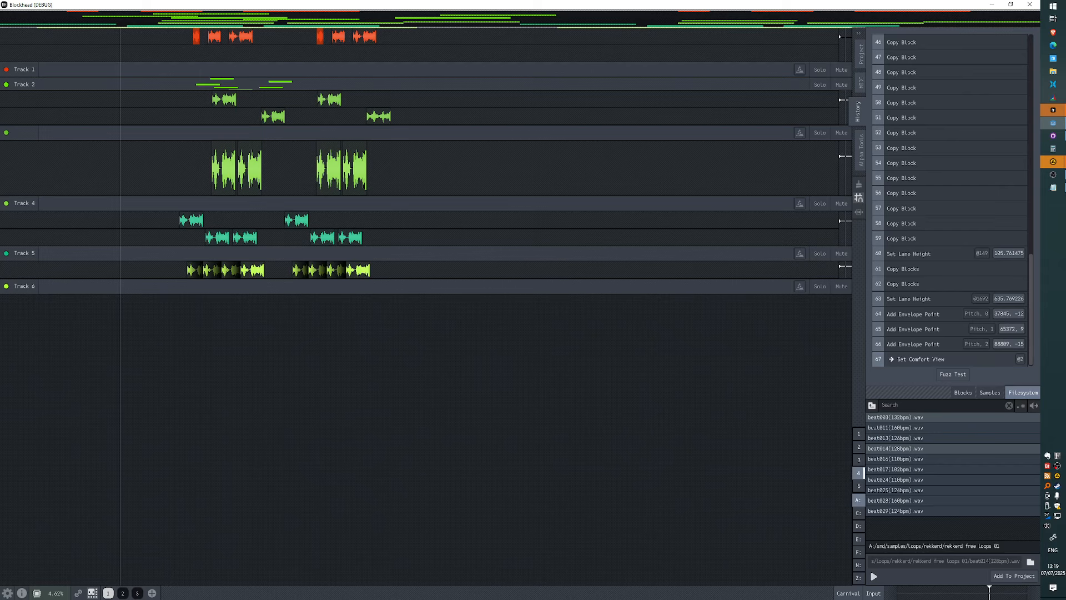
Step: Increase the heights of Track 5's upper and lower lanes to about 123 and 117
{"action": "scroll", "coordinate": [312, 304], "scroll_direction": "up", "scroll_amount": 5}
{"action": "scroll", "coordinate": [312, 304], "scroll_direction": "down", "scroll_amount": 6}
{"action": "scroll", "coordinate": [311, 304], "scroll_direction": "up", "scroll_amount": 3}
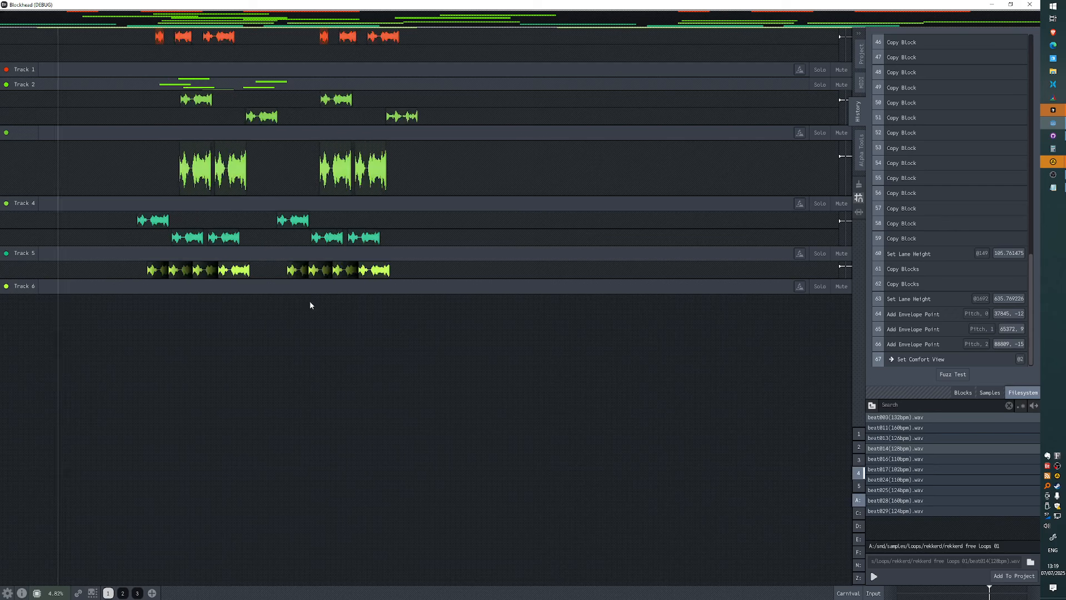
{"action": "scroll", "coordinate": [310, 302], "scroll_direction": "down", "scroll_amount": 2}
{"action": "left_click_drag", "start_coordinate": [409, 229], "coordinate": [417, 336]}
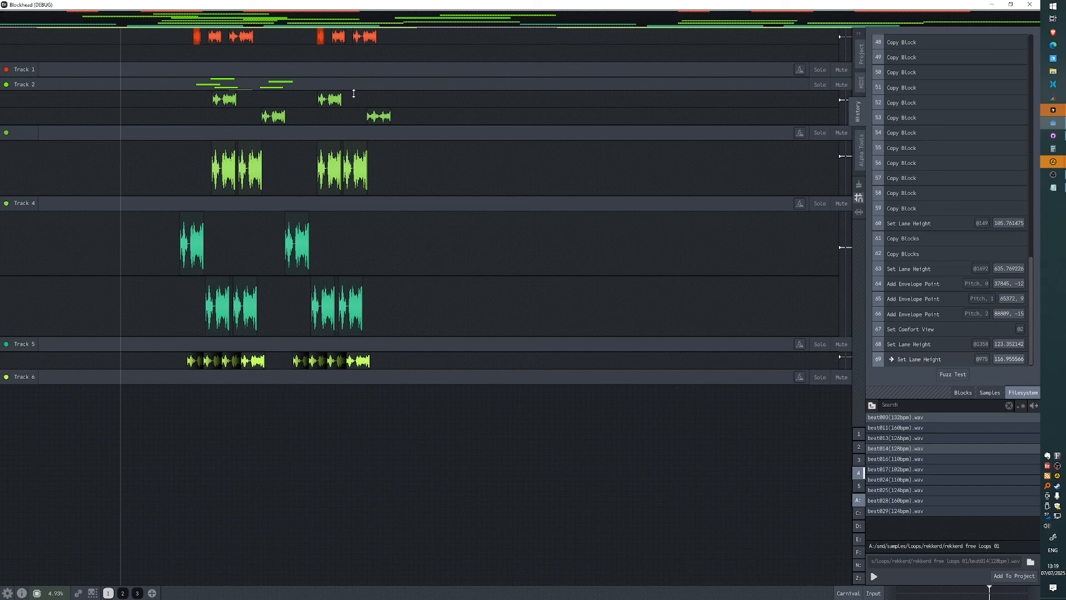
Step: Expand Track 4's lane to show its block controls and collapse it again
{"action": "scroll", "coordinate": [452, 178], "scroll_direction": "up", "scroll_amount": 3}
{"action": "scroll", "coordinate": [309, 216], "scroll_direction": "up", "scroll_amount": 4}
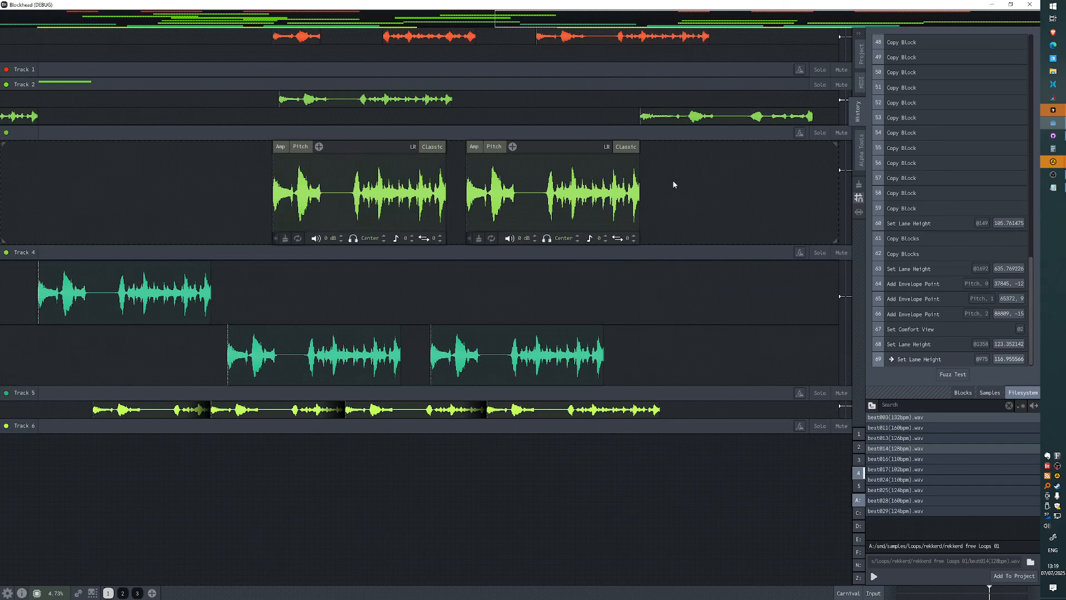
{"action": "key", "text": "c"}
{"action": "key", "text": "c"}
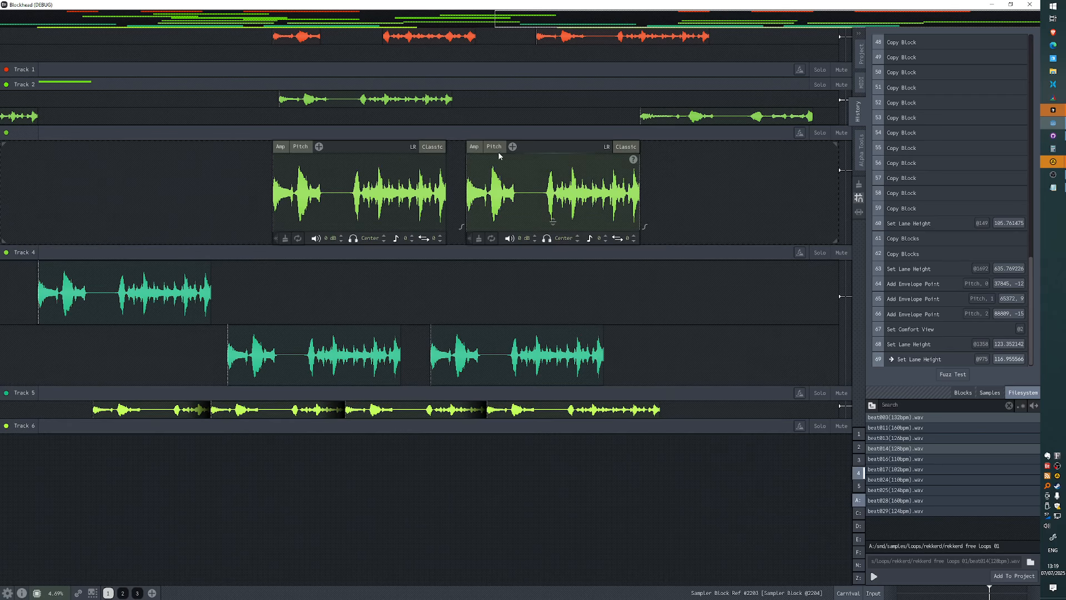
{"action": "key", "text": "c"}
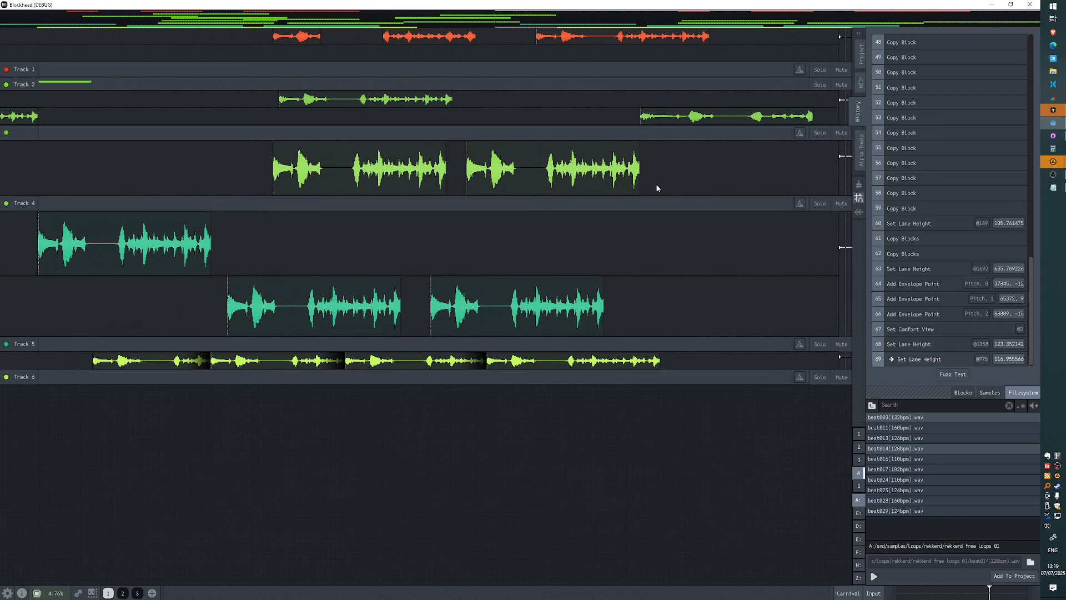
Step: Unfold Track 2's collapsed lanes to view its blocks and fold them back
{"action": "scroll", "coordinate": [463, 183], "scroll_direction": "down", "scroll_amount": 4}
{"action": "scroll", "coordinate": [457, 172], "scroll_direction": "down", "scroll_amount": 2}
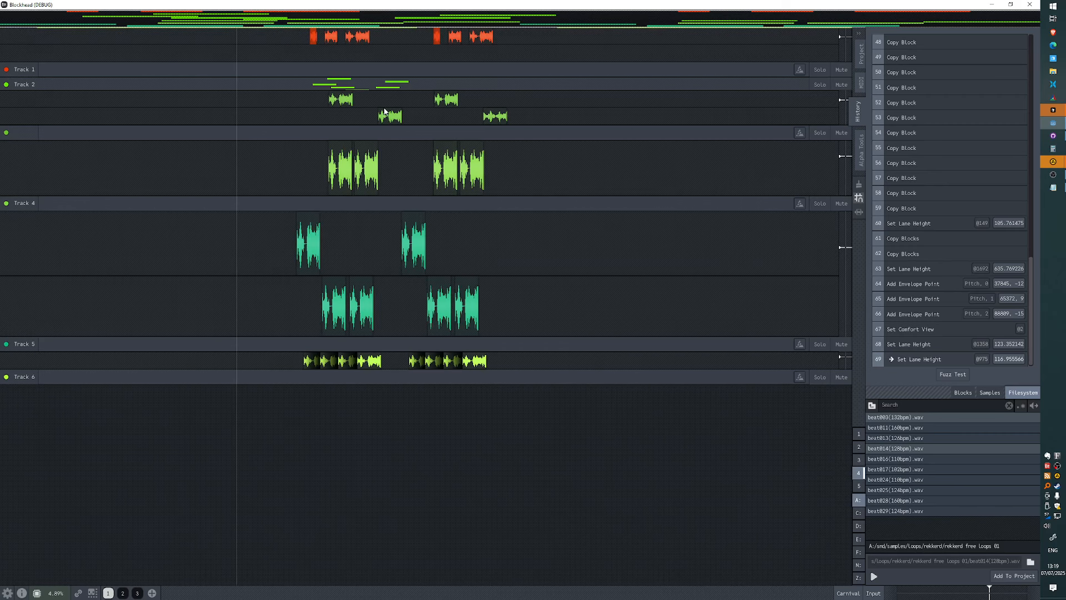
{"action": "key", "text": "c"}
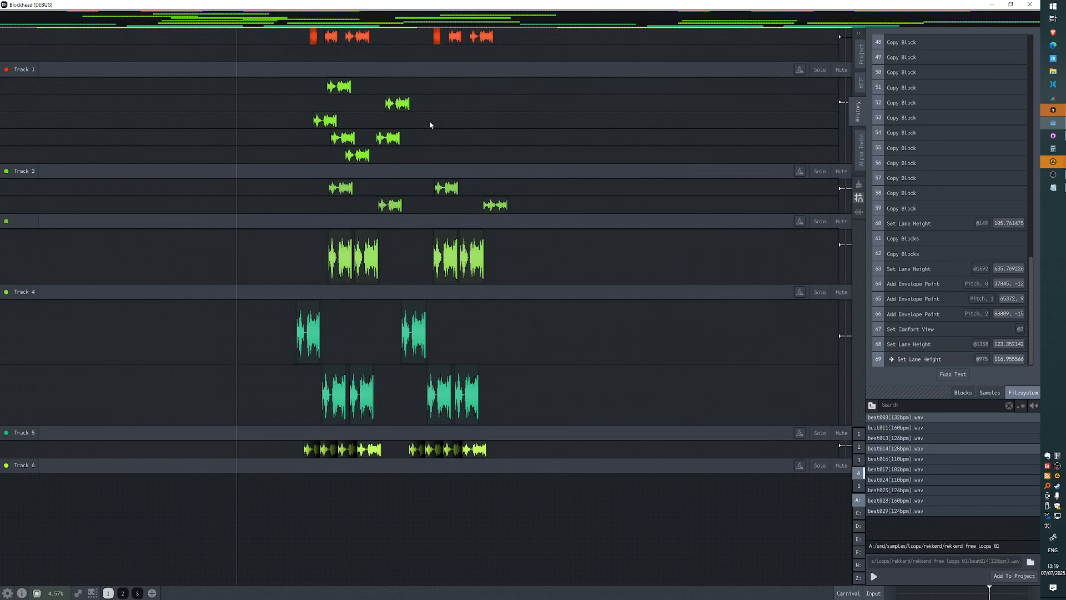
{"action": "key", "text": "c"}
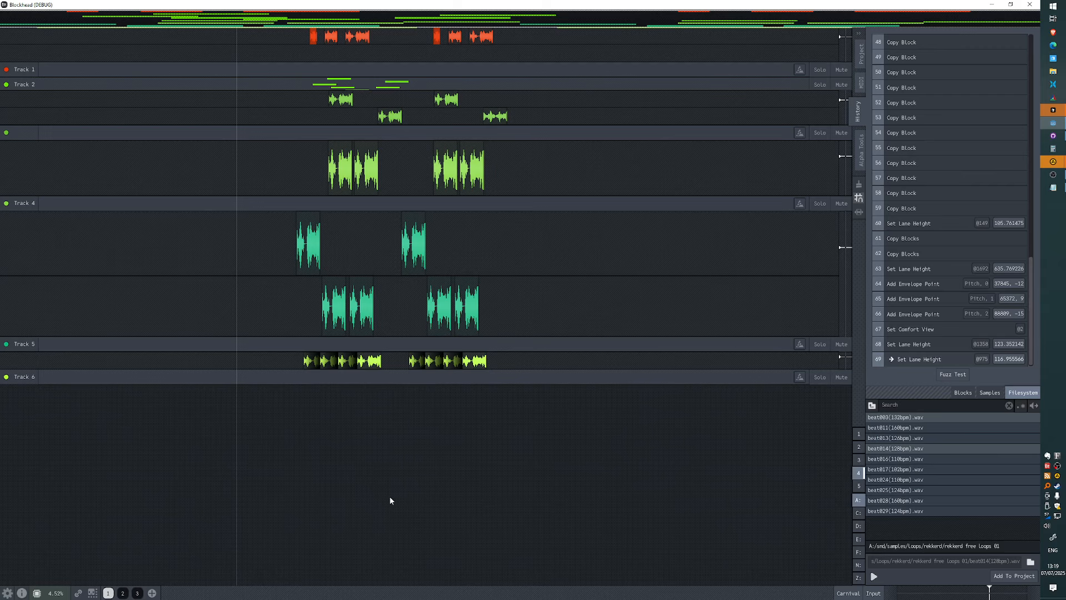
Step: Update the comfort view to the layout with Track 5's taller lanes and test recalling it from Track 4's enlarged lane
{"action": "right_click", "coordinate": [93, 592]}
{"action": "key", "text": "ctrl+Home"}
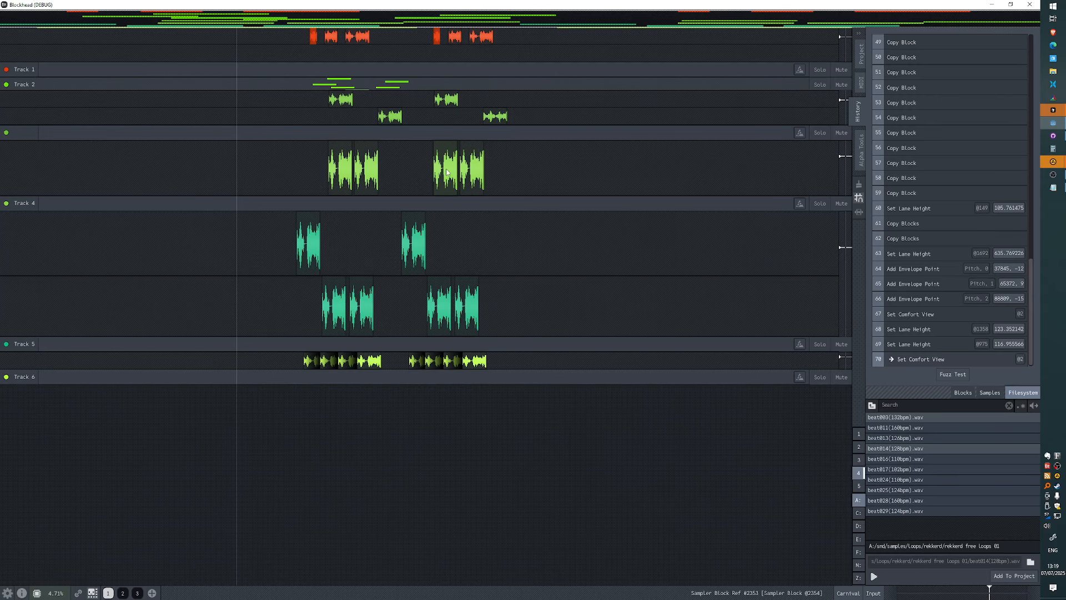
{"action": "scroll", "coordinate": [445, 171], "scroll_direction": "up", "scroll_amount": 3}
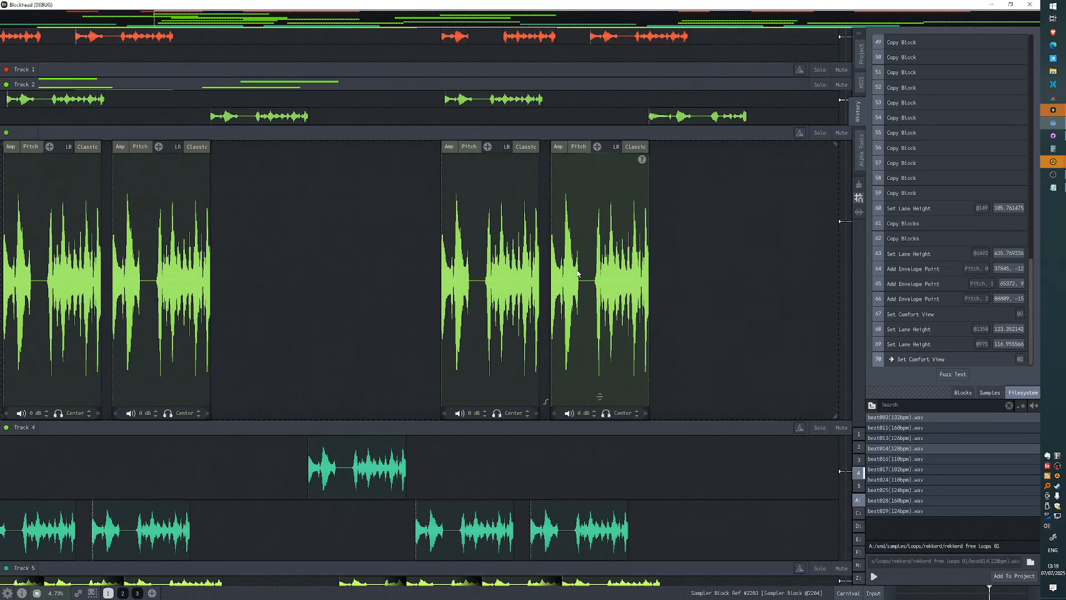
{"action": "scroll", "coordinate": [578, 274], "scroll_direction": "down", "scroll_amount": 4}
{"action": "scroll", "coordinate": [428, 272], "scroll_direction": "down", "scroll_amount": 2}
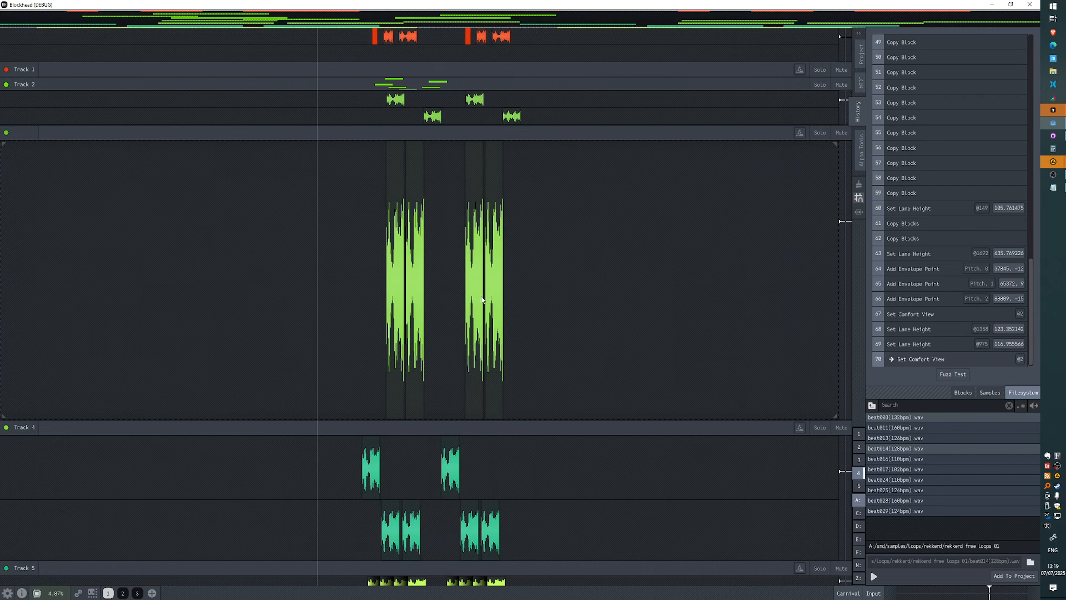
{"action": "scroll", "coordinate": [482, 300], "scroll_direction": "up", "scroll_amount": 1}
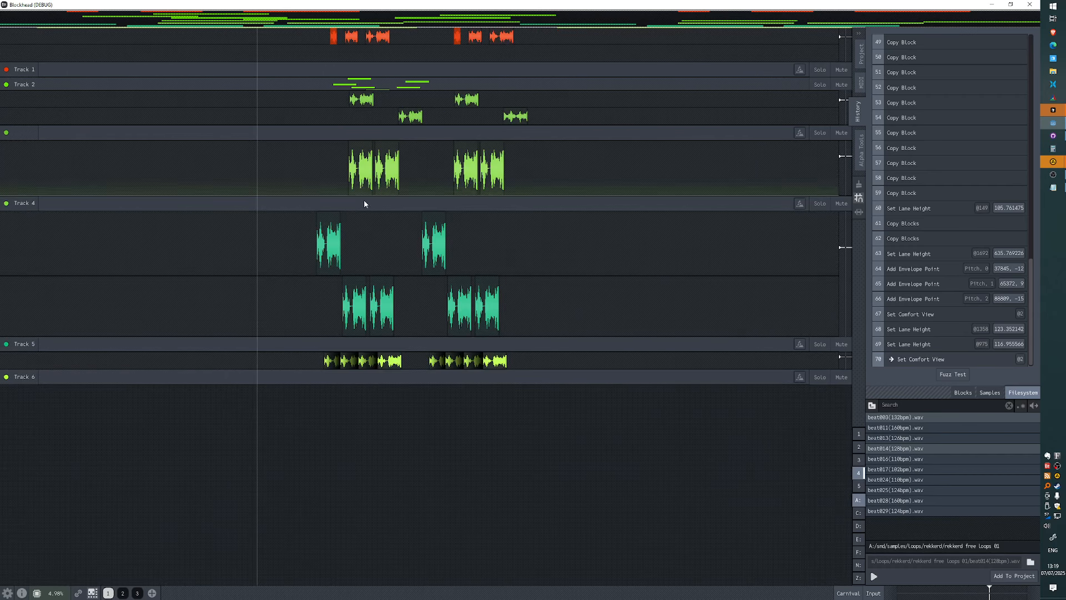
{"action": "left_click_drag", "start_coordinate": [545, 173], "coordinate": [473, 169]}
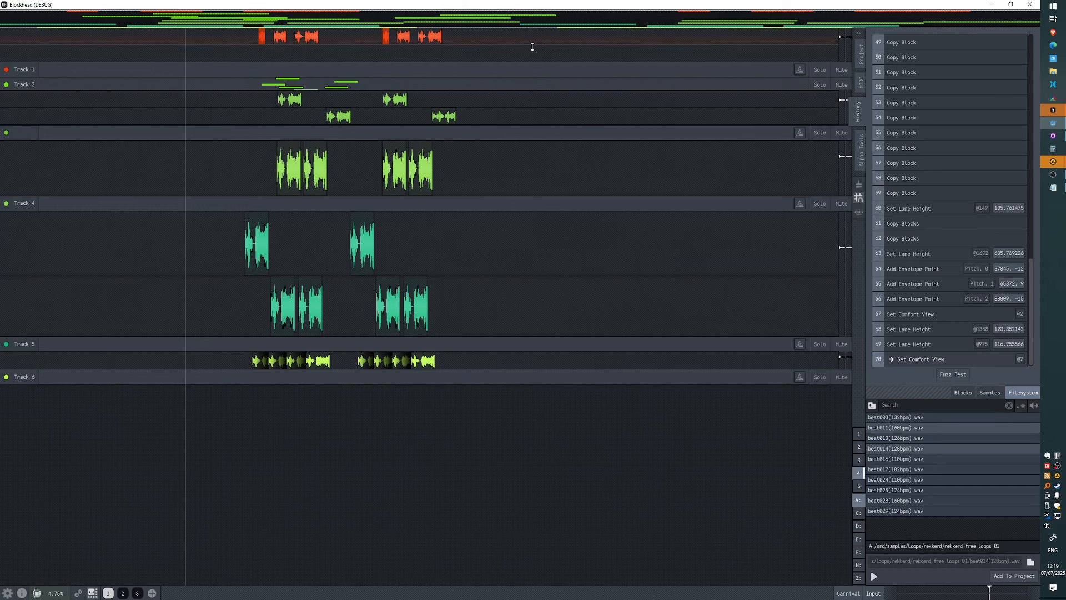
{"action": "left_click_drag", "start_coordinate": [521, 50], "coordinate": [444, 49]}
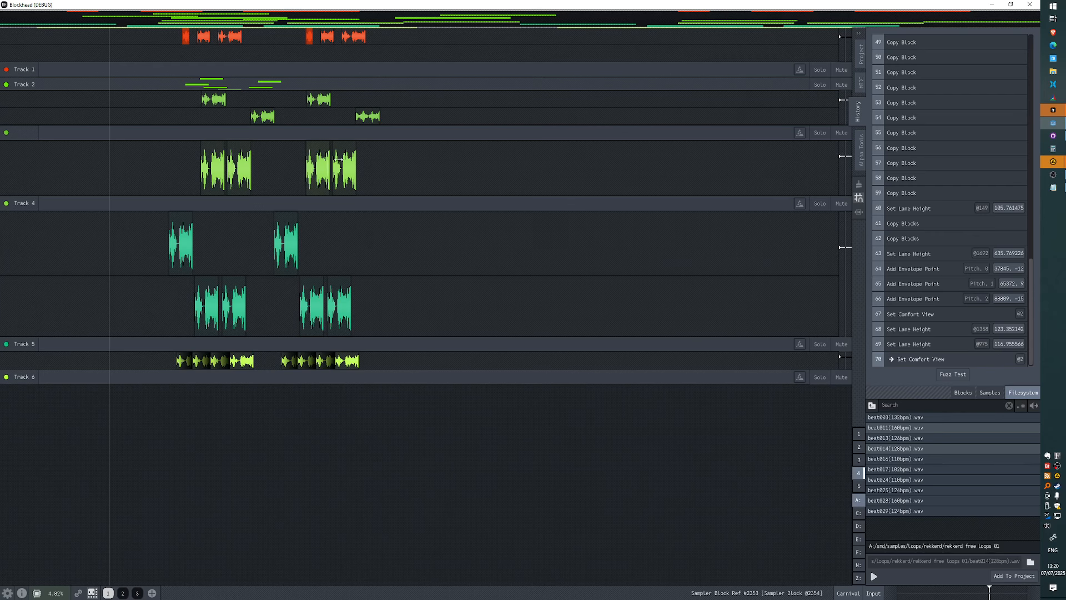
Step: Focus on Track 4's last block and return to the comfort view of the whole arrangement
{"action": "double_click", "coordinate": [338, 161]}
{"action": "key", "text": "z"}
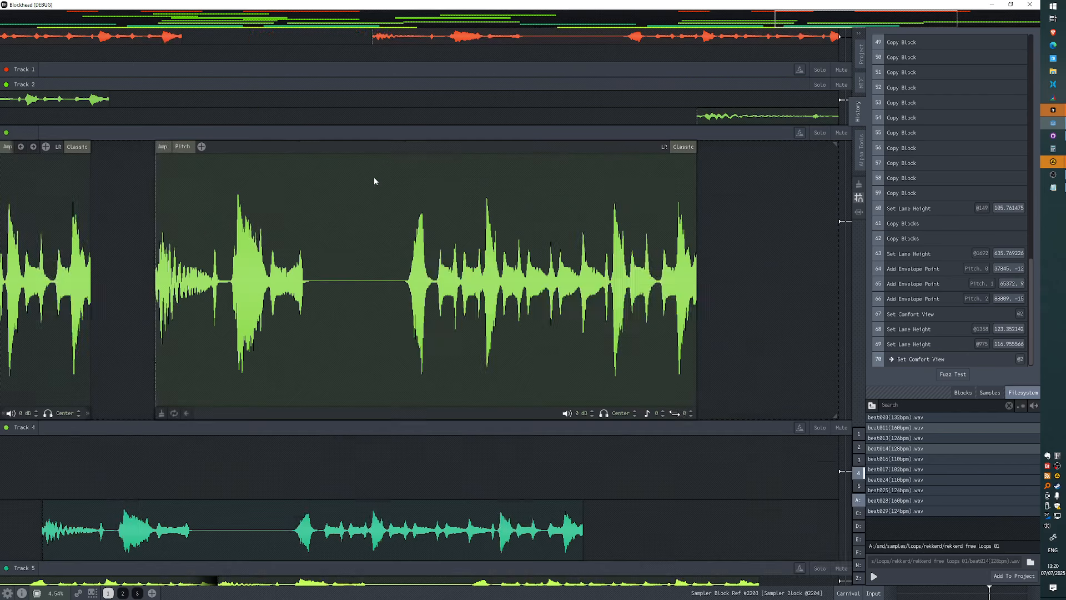
{"action": "scroll", "coordinate": [267, 169], "scroll_direction": "down", "scroll_amount": 3}
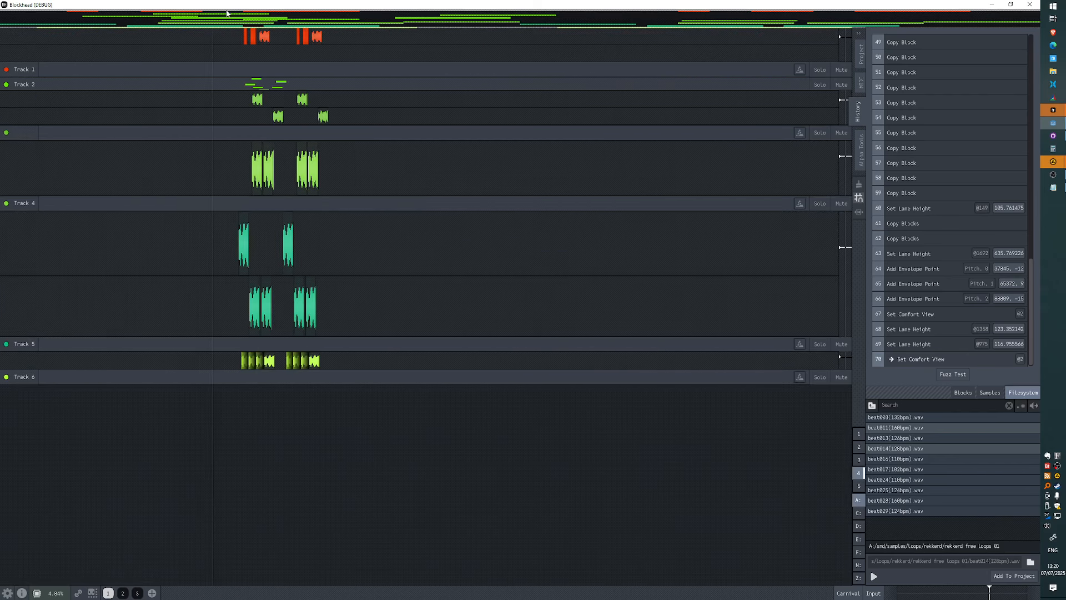
Step: Focus on Track 4's last block in the enlarged lane and fold the track down to its block bars
{"action": "scroll", "coordinate": [205, 194], "scroll_direction": "up", "scroll_amount": 5}
{"action": "left_click_drag", "start_coordinate": [517, 182], "coordinate": [348, 190]}
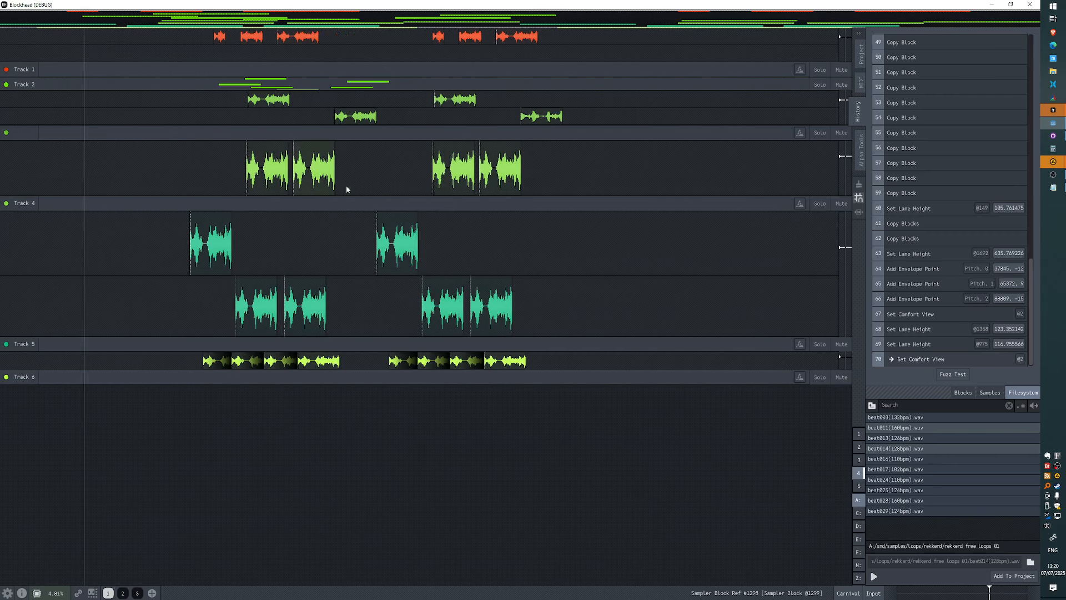
{"action": "scroll", "coordinate": [354, 190], "scroll_direction": "down", "scroll_amount": 2}
{"action": "left_click_drag", "start_coordinate": [498, 263], "coordinate": [402, 494]}
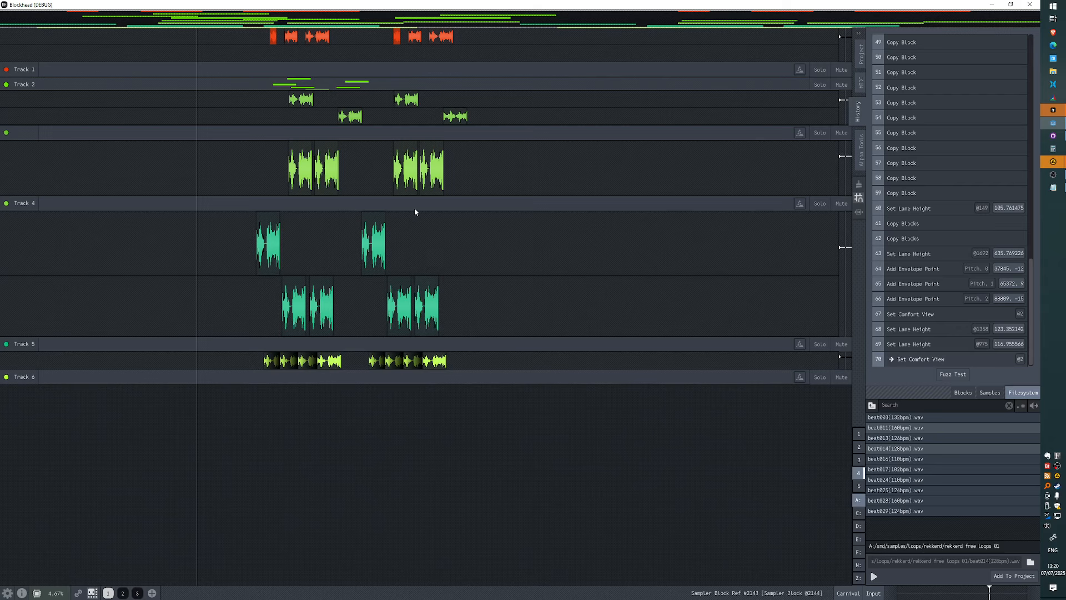
{"action": "double_click", "coordinate": [433, 174]}
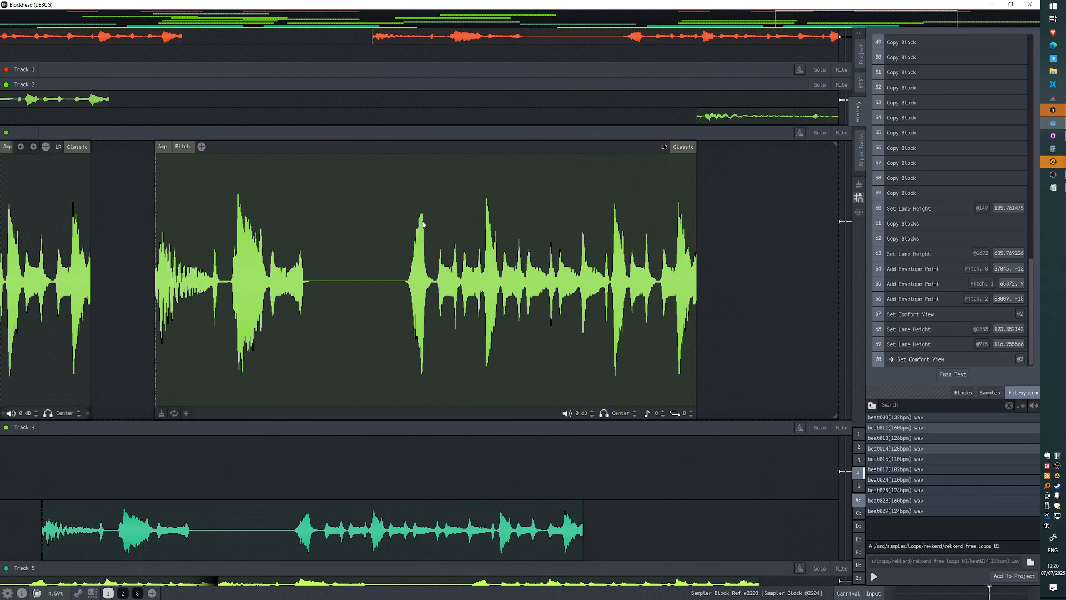
{"action": "double_click", "coordinate": [425, 172]}
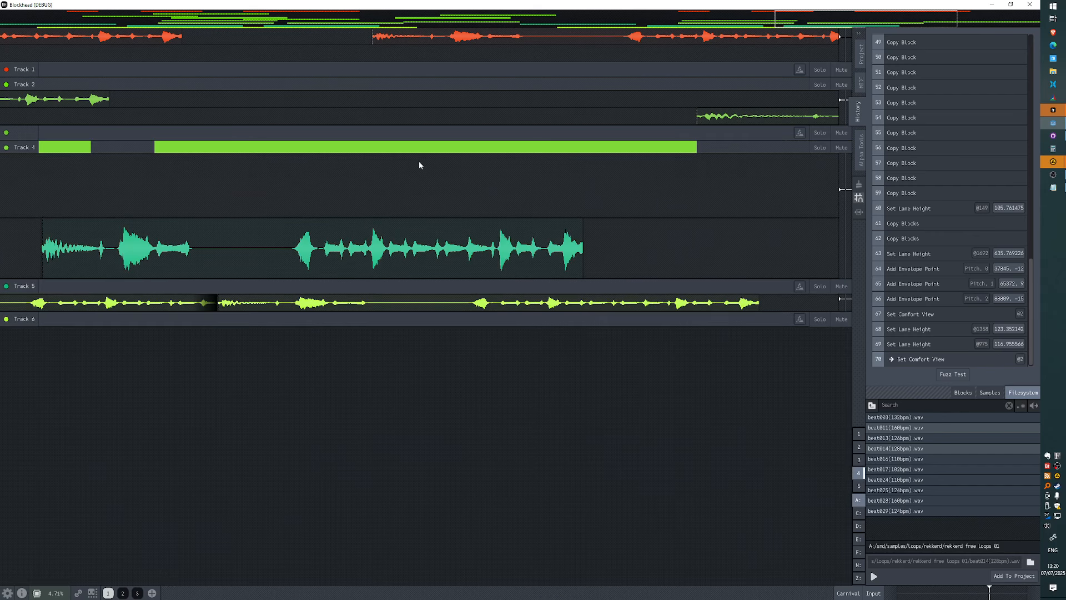
Step: Focus on Track 4's last block again from its shortened lane, and recall the comfort view of the whole arrangement
{"action": "scroll", "coordinate": [418, 162], "scroll_direction": "down", "scroll_amount": 9}
{"action": "scroll", "coordinate": [416, 161], "scroll_direction": "down", "scroll_amount": 5}
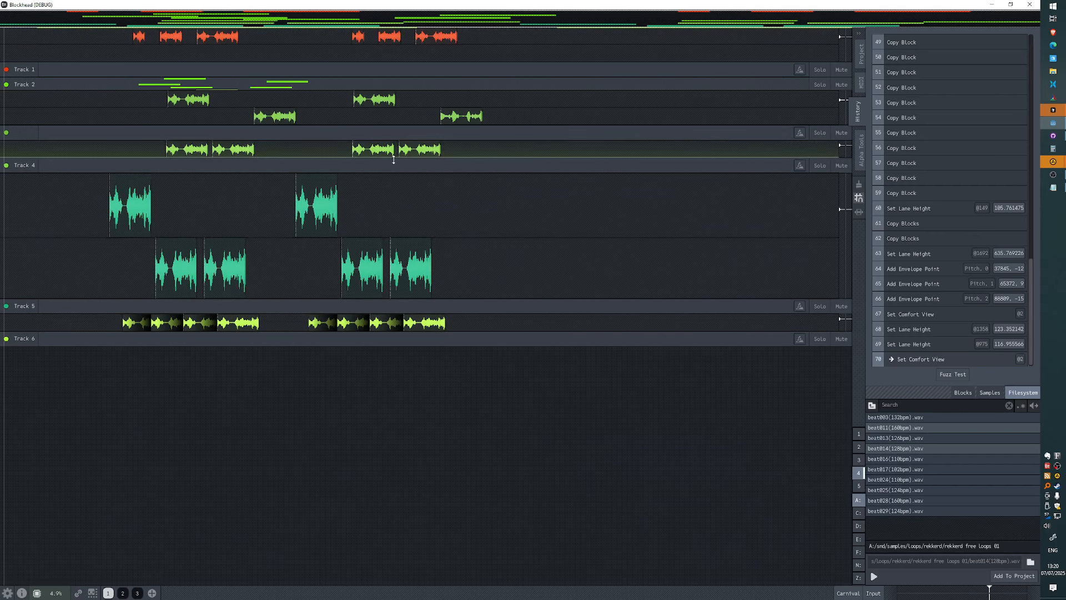
{"action": "scroll", "coordinate": [397, 154], "scroll_direction": "up", "scroll_amount": 1}
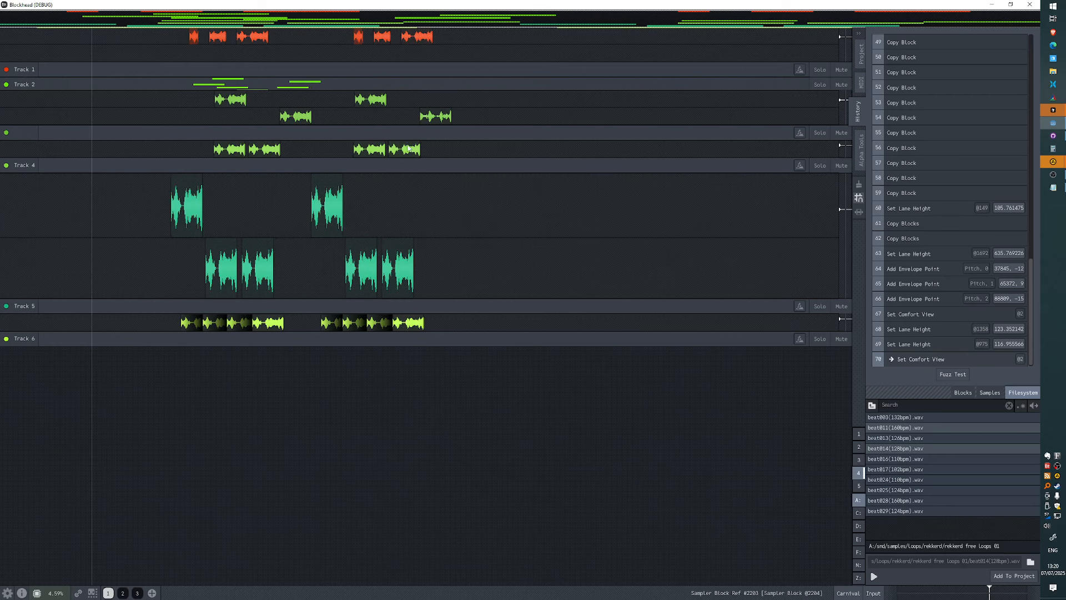
{"action": "scroll", "coordinate": [410, 185], "scroll_direction": "down", "scroll_amount": 1}
{"action": "scroll", "coordinate": [407, 152], "scroll_direction": "up", "scroll_amount": 5}
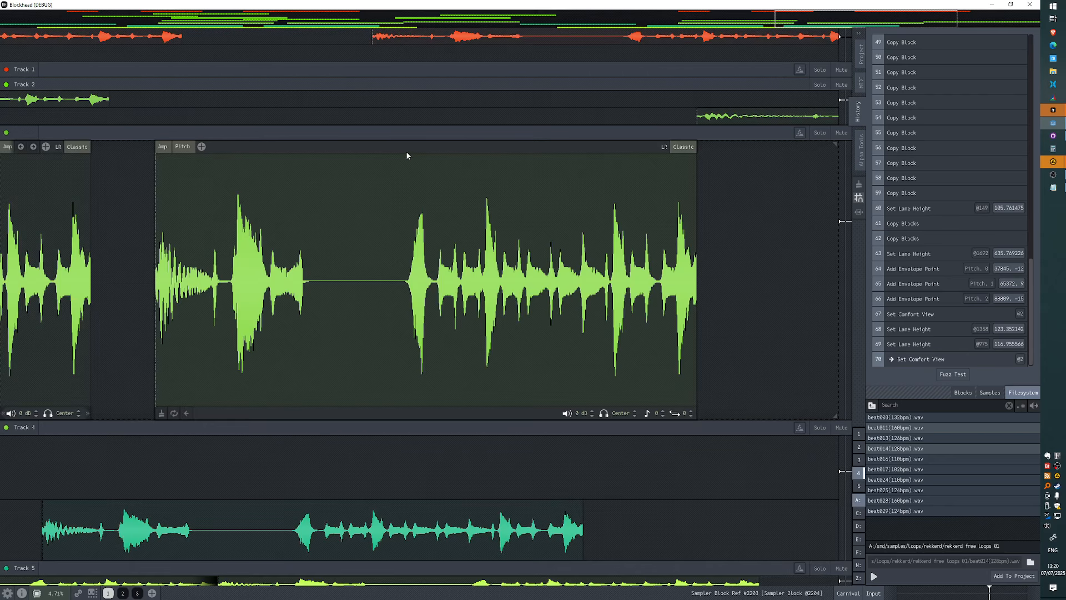
{"action": "scroll", "coordinate": [406, 151], "scroll_direction": "down", "scroll_amount": 5}
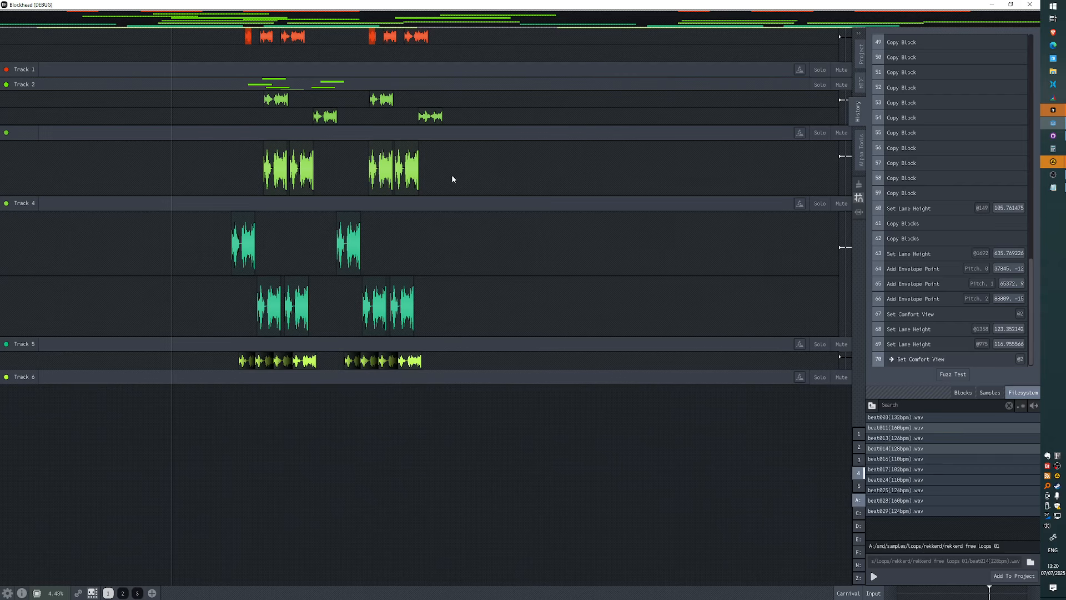
Step: Switch back and forth between workspaces 1 and 2, ending in workspace 1
{"action": "left_click", "coordinate": [123, 593]}
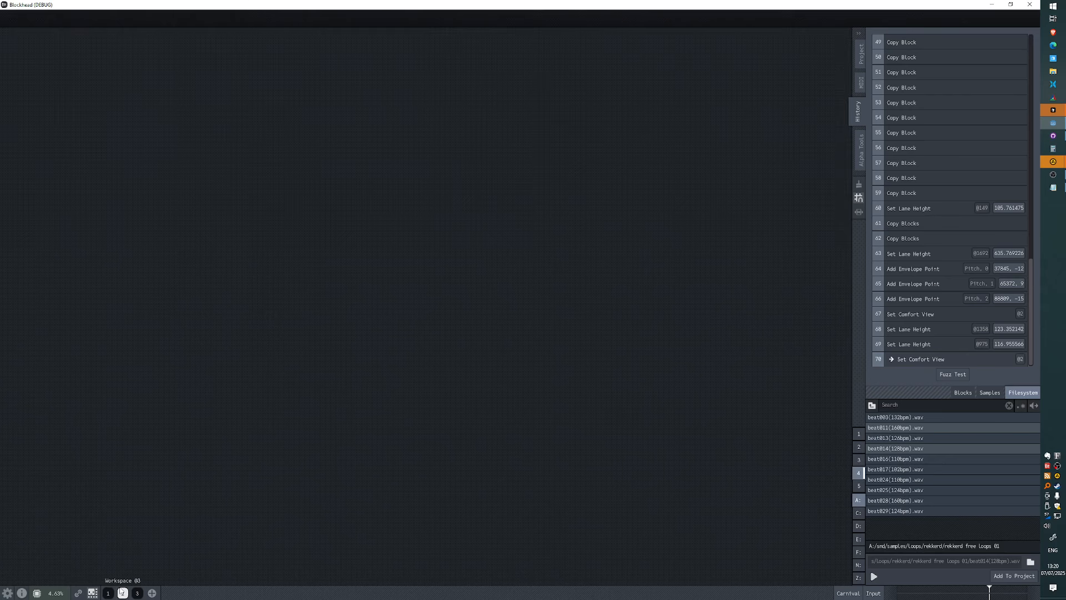
{"action": "left_click", "coordinate": [109, 593]}
{"action": "left_click", "coordinate": [123, 593]}
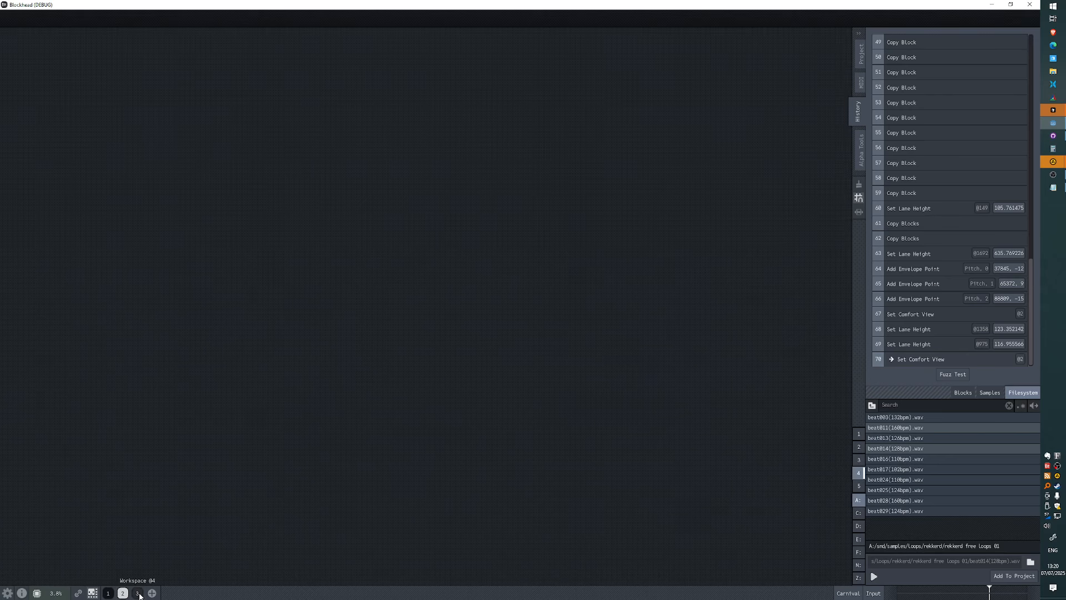
{"action": "left_click", "coordinate": [108, 593]}
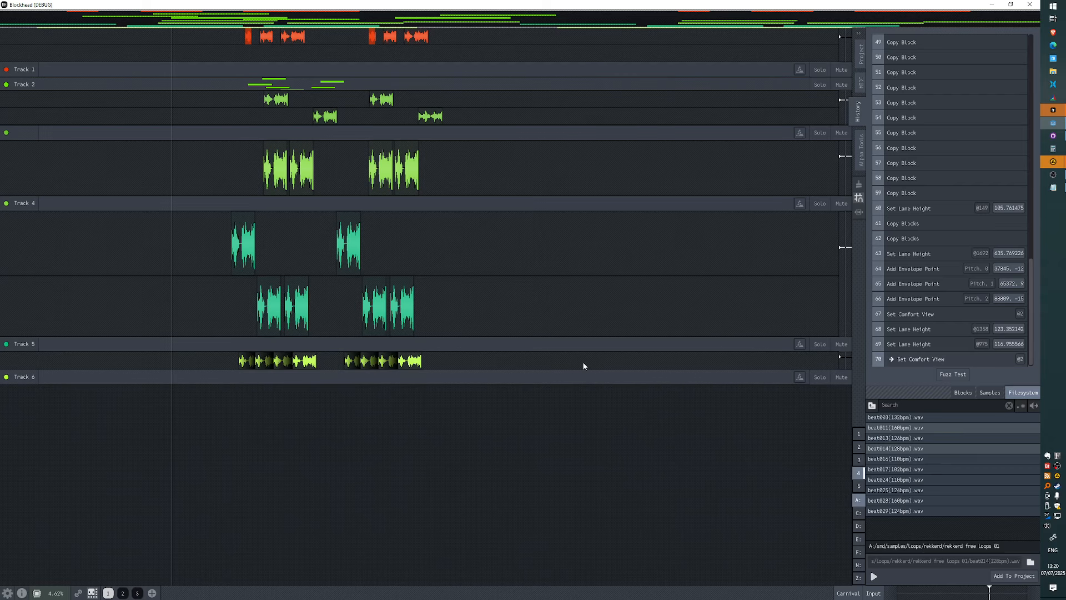
Step: Search the keyboard settings for "comfo" to review the comfort view shortcuts, and switch to the UI settings
{"action": "key", "text": "ctrl+comma"}
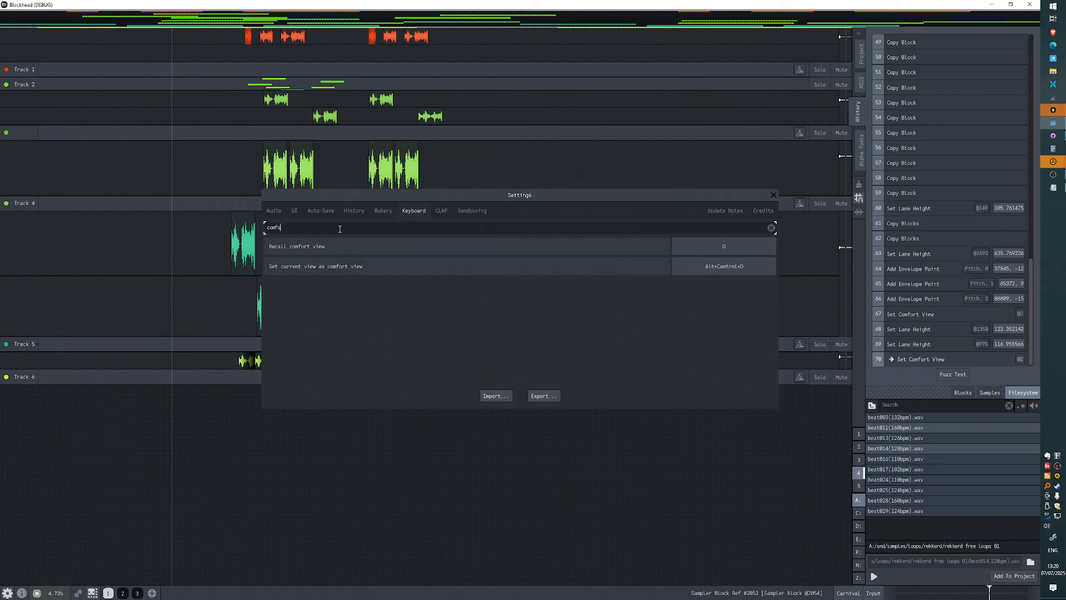
{"action": "key", "text": "ctrl+a"}
{"action": "key", "text": "BackSpace"}
{"action": "left_click", "coordinate": [293, 211]}
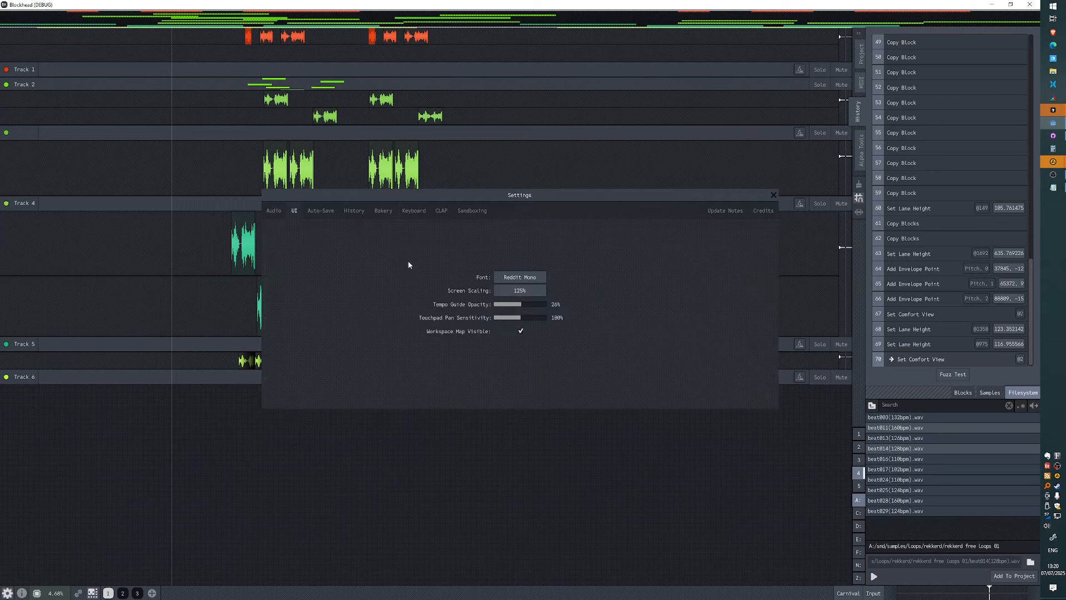
Step: Try the custom interface fonts Inconsolata-Regular.ttf, miso.otf, PixelClassic.TTF and Roboto-Regular.ttf one after another
{"action": "left_click", "coordinate": [536, 277]}
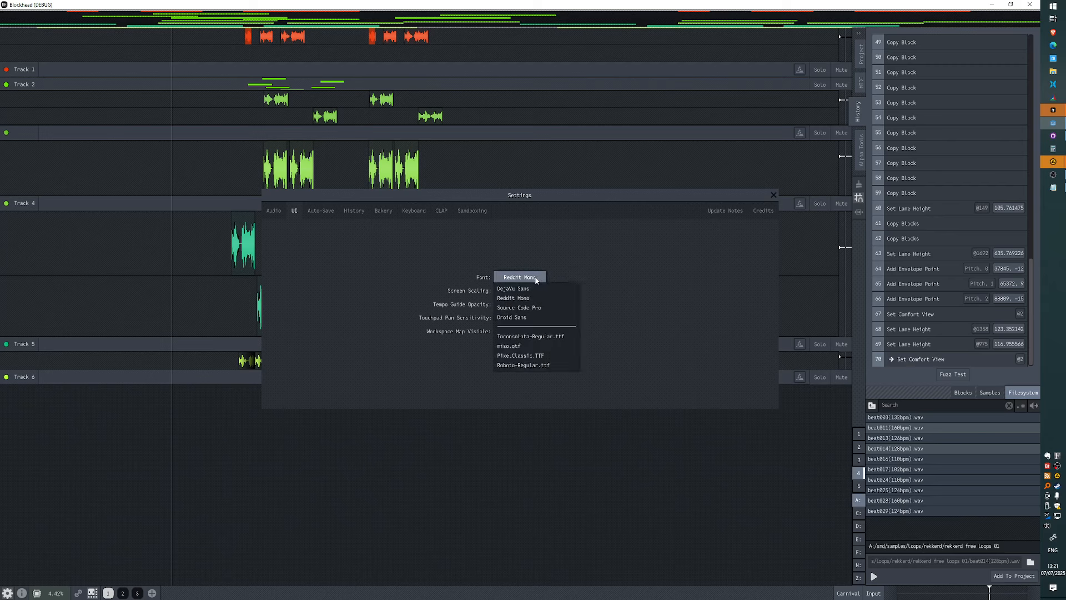
{"action": "left_click", "coordinate": [497, 396]}
{"action": "left_click", "coordinate": [517, 278]}
{"action": "left_click", "coordinate": [547, 341]}
{"action": "left_click", "coordinate": [516, 276]}
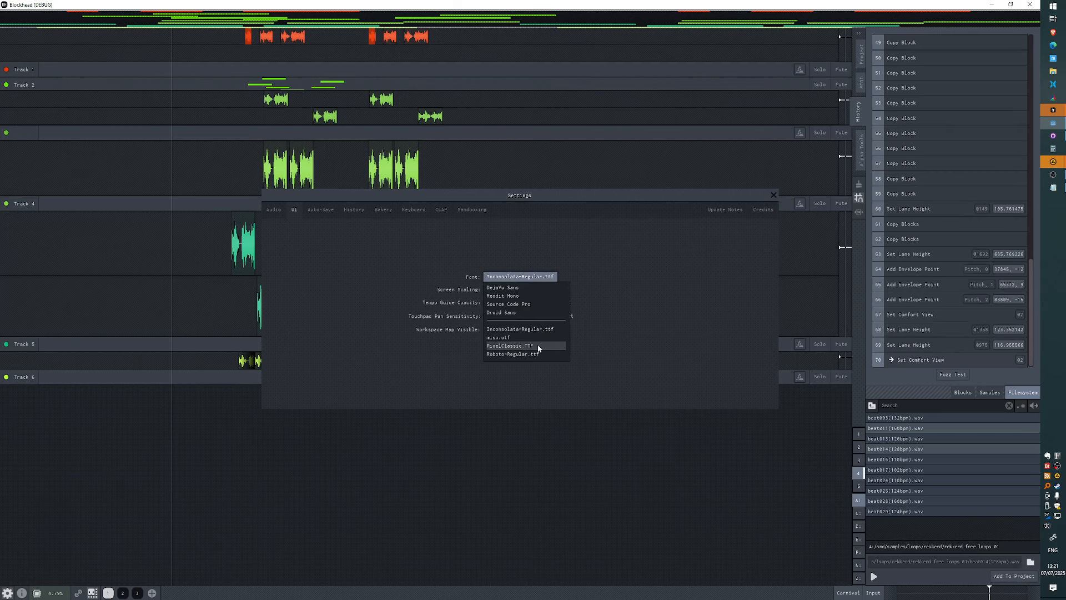
{"action": "left_click", "coordinate": [536, 339]}
{"action": "left_click", "coordinate": [516, 276]}
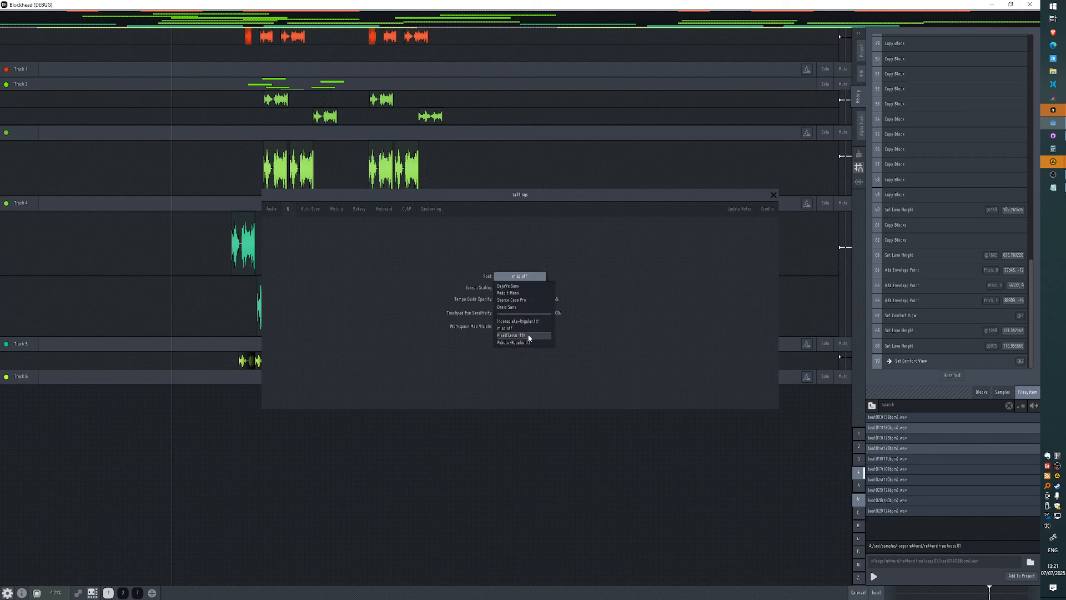
{"action": "left_click", "coordinate": [527, 339]}
{"action": "left_click", "coordinate": [516, 277]}
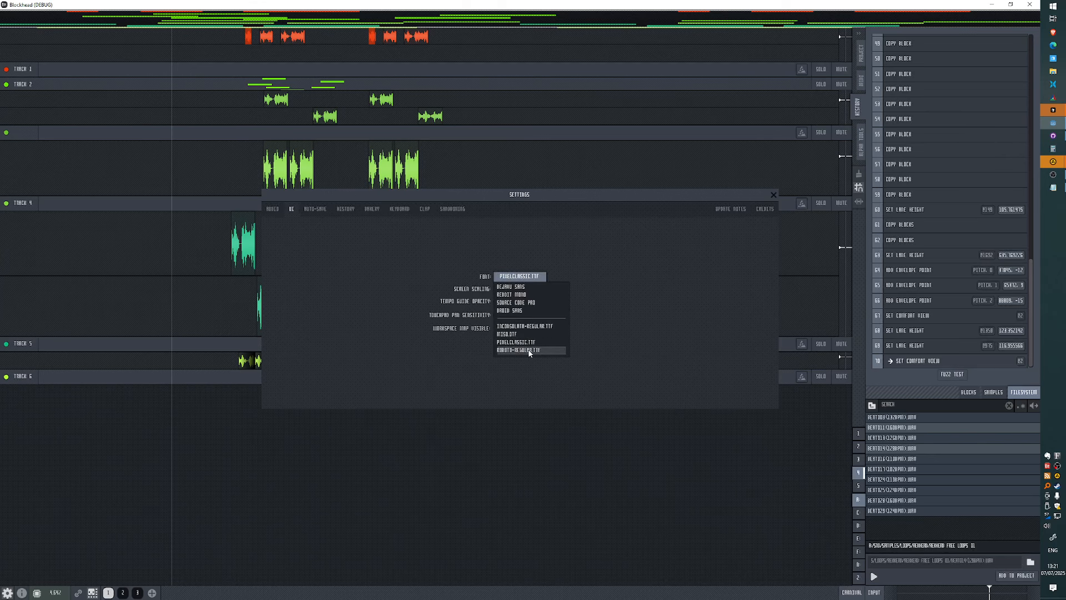
{"action": "left_click", "coordinate": [529, 351]}
Step: Set the interface font to DejaVu Sans and close the settings
{"action": "left_click", "coordinate": [516, 277]}
{"action": "left_click", "coordinate": [509, 290]}
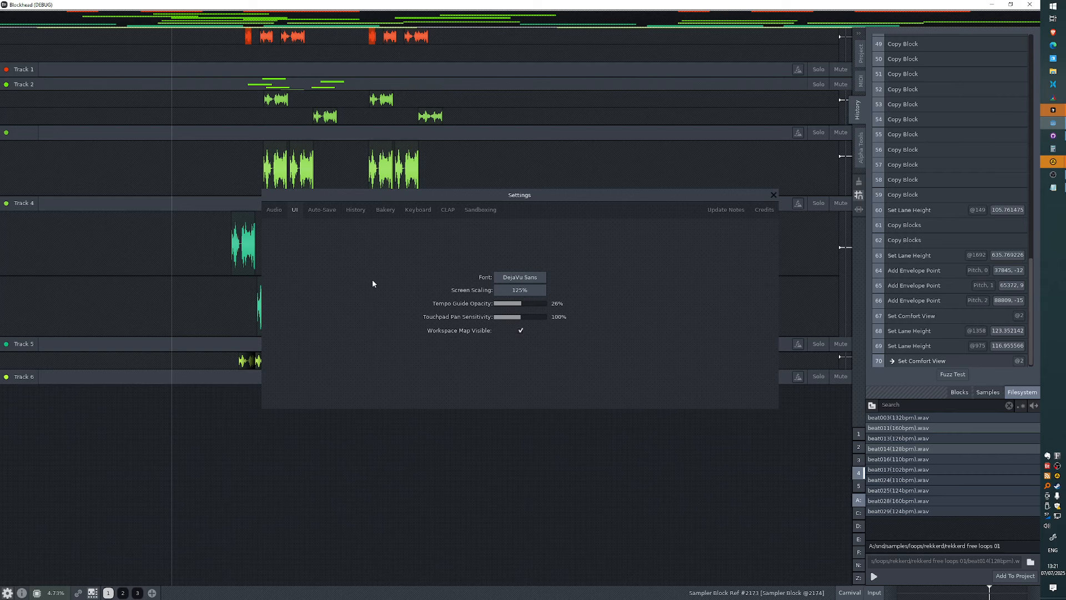
{"action": "left_click", "coordinate": [507, 274]}
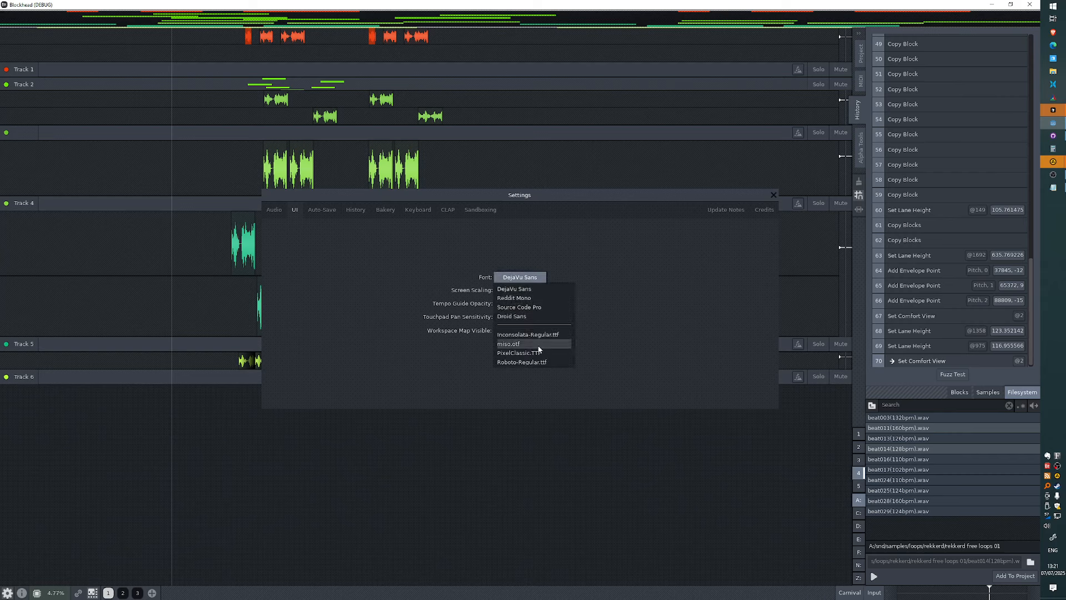
{"action": "left_click", "coordinate": [539, 347]}
{"action": "left_click", "coordinate": [535, 341]}
{"action": "left_click", "coordinate": [520, 277]}
{"action": "left_click", "coordinate": [521, 289]}
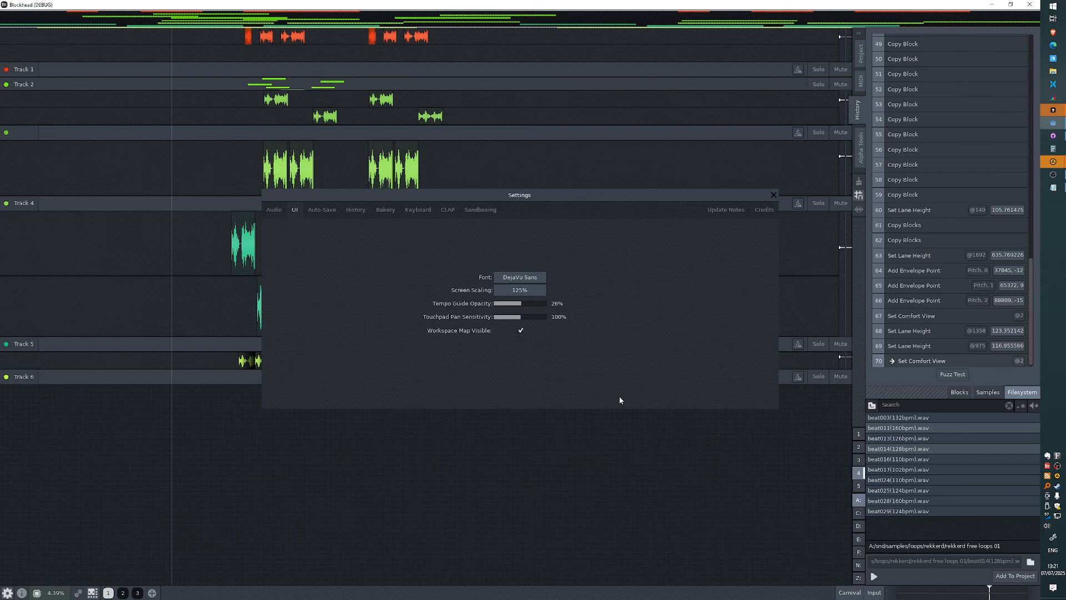
{"action": "left_click", "coordinate": [773, 195]}
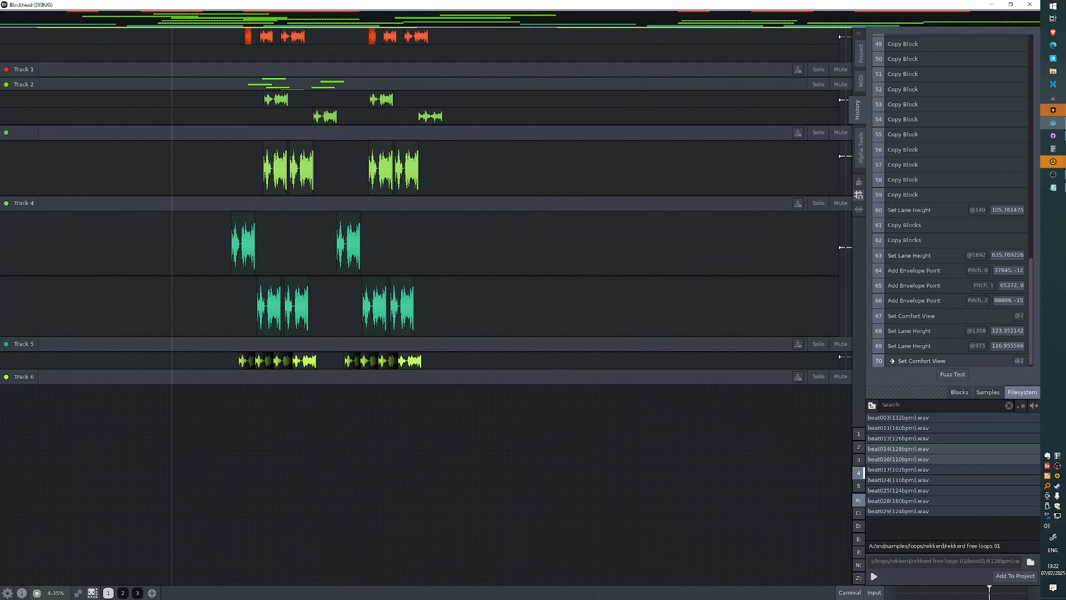
Step: Add a node in the Carnival, move it lower and change its variation, and mute it
{"action": "left_click", "coordinate": [840, 596]}
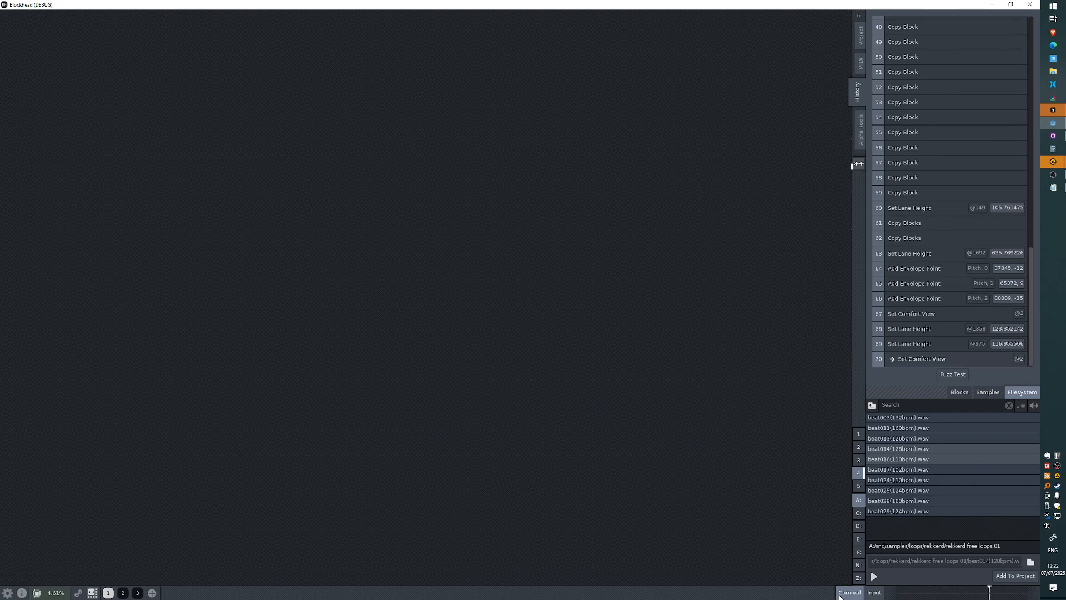
{"action": "double_click", "coordinate": [515, 109]}
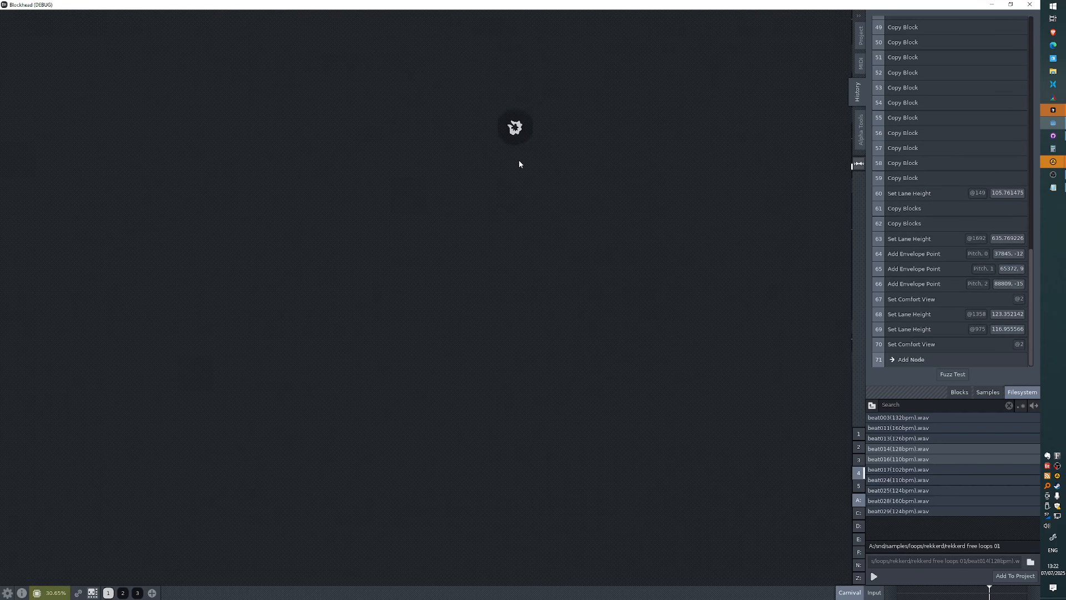
{"action": "left_click_drag", "start_coordinate": [519, 163], "coordinate": [553, 235]}
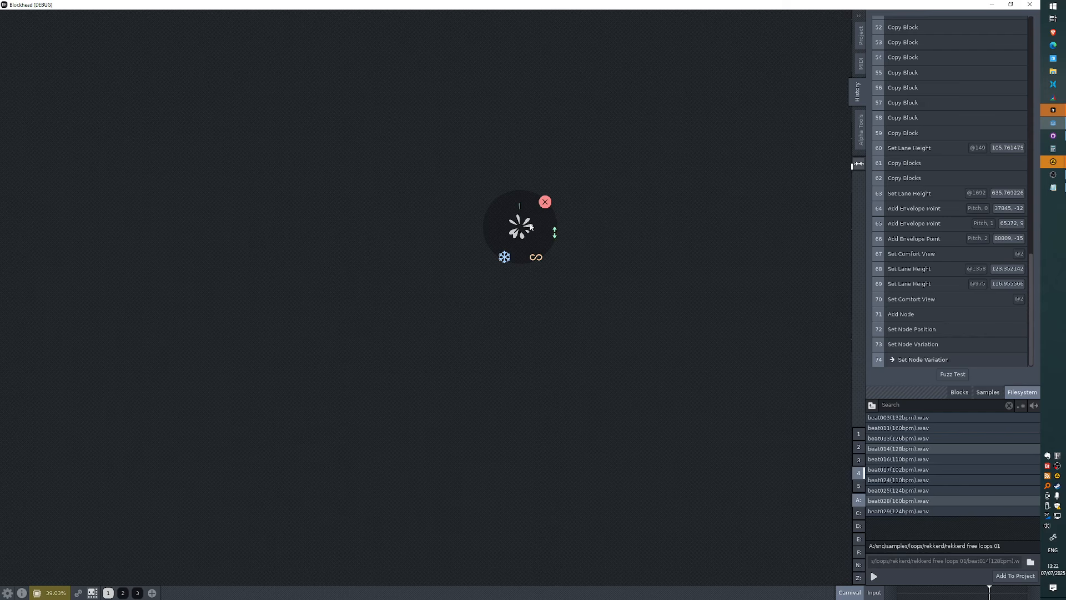
{"action": "left_click", "coordinate": [531, 226]}
Step: Show the Loopback input recordings, play back the first captured clip and stop it
{"action": "left_click", "coordinate": [873, 592]}
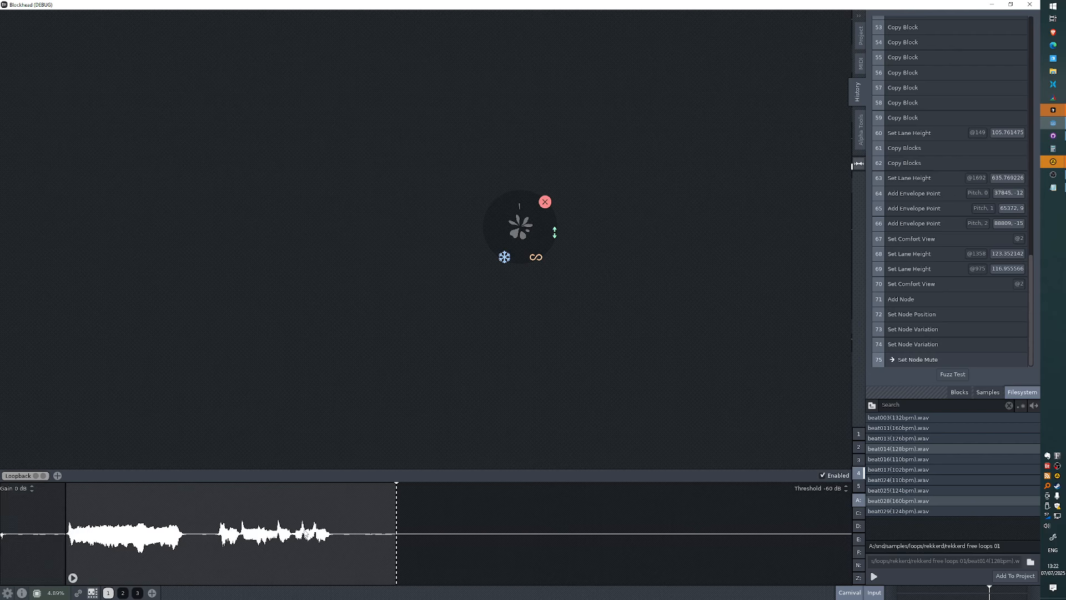
{"action": "left_click", "coordinate": [73, 577]}
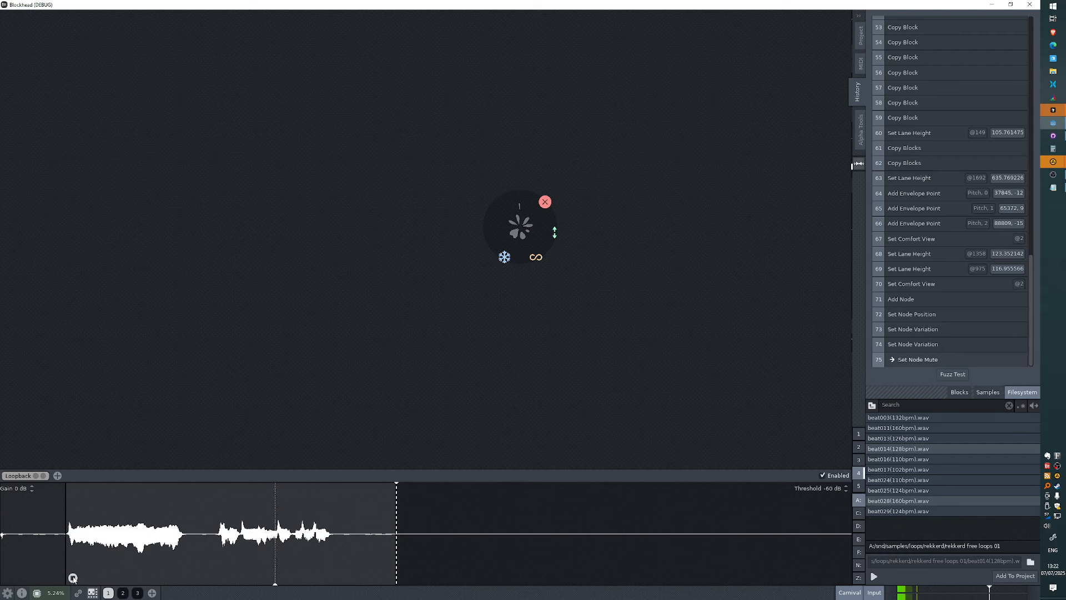
{"action": "left_click", "coordinate": [74, 578]}
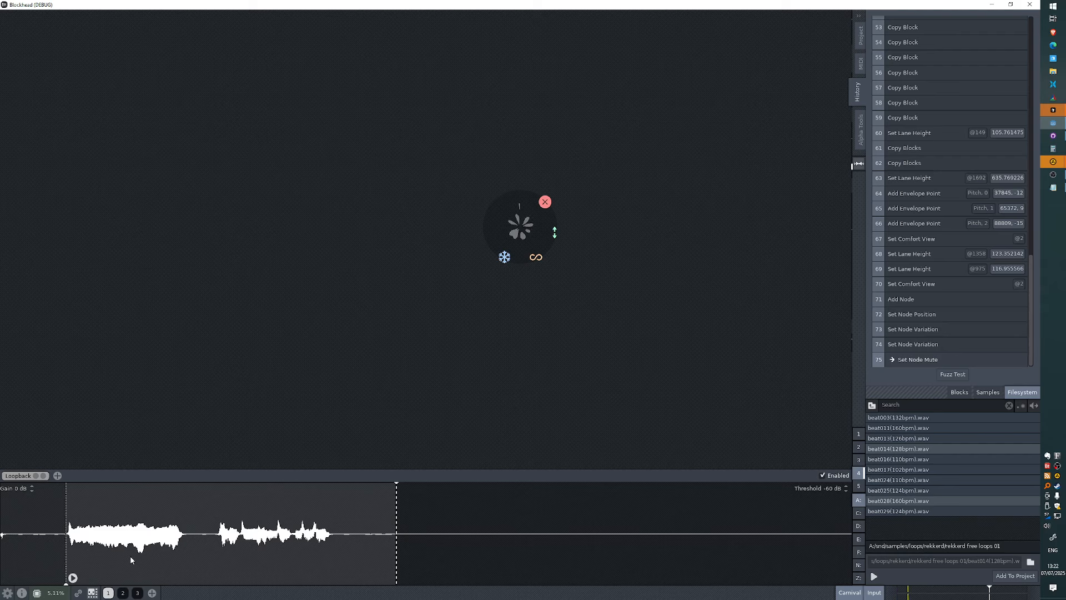
Step: Record a second Loopback clip by unmuting the Carnival node, changing its variation and muting it again, and play the clip back
{"action": "left_click", "coordinate": [551, 232]}
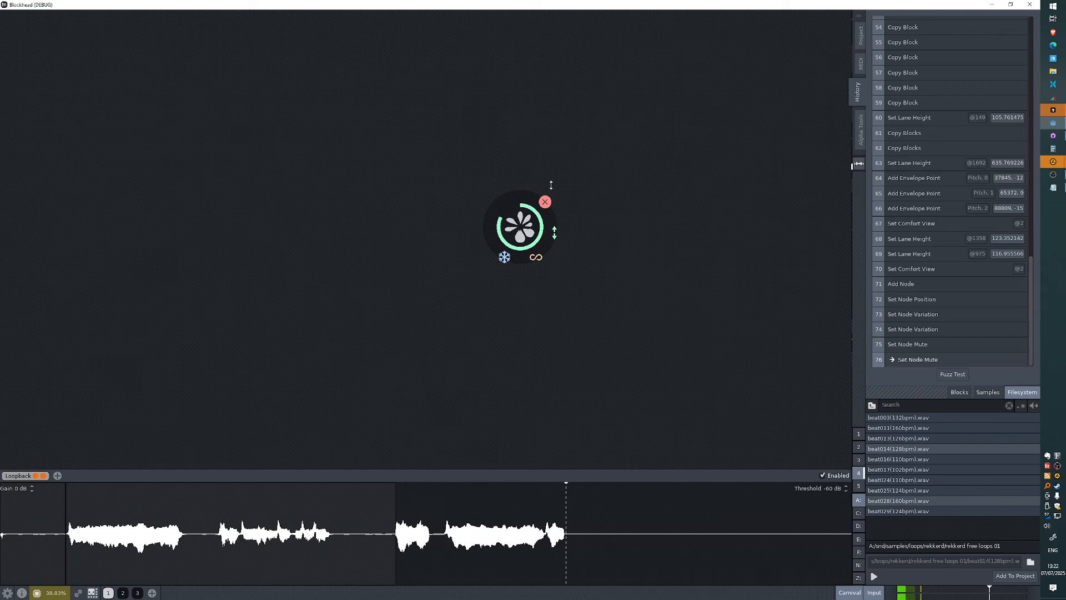
{"action": "left_click_drag", "start_coordinate": [550, 184], "coordinate": [550, 174]}
{"action": "left_click", "coordinate": [521, 227]}
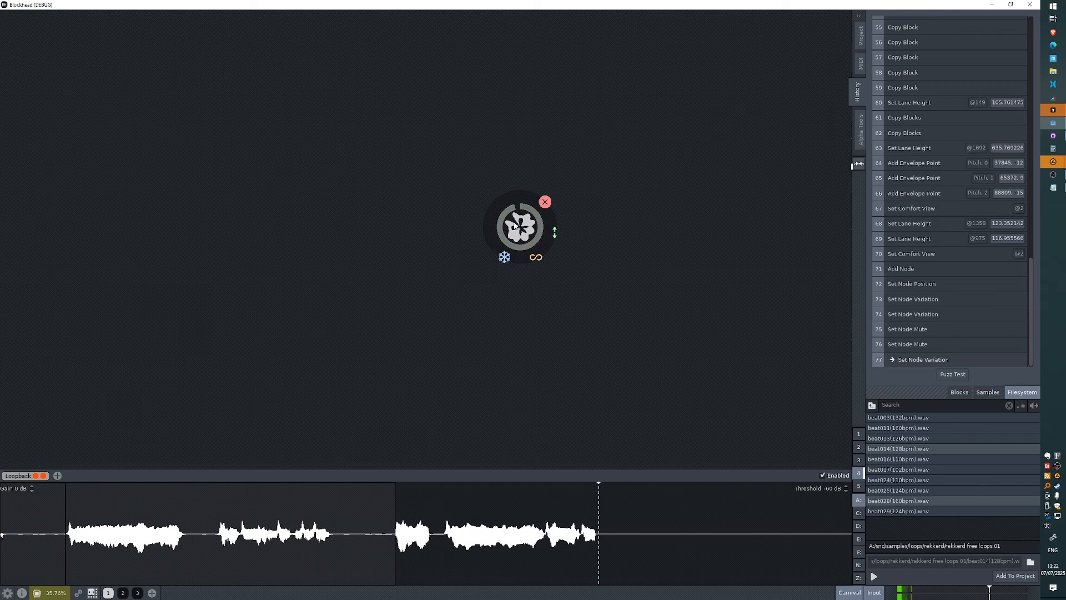
{"action": "left_click", "coordinate": [402, 578]}
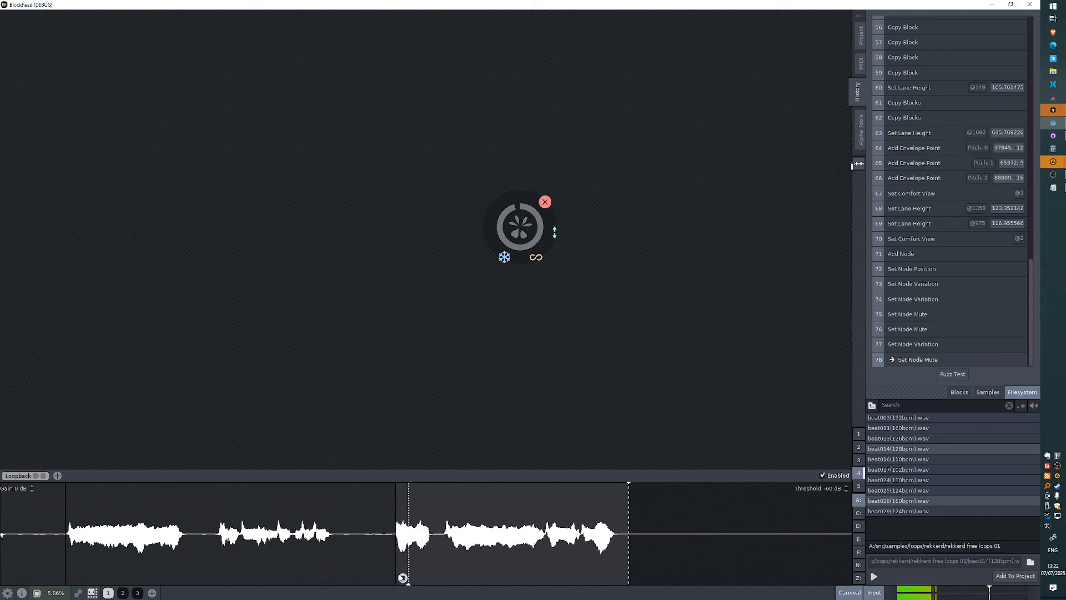
{"action": "left_click", "coordinate": [403, 578]}
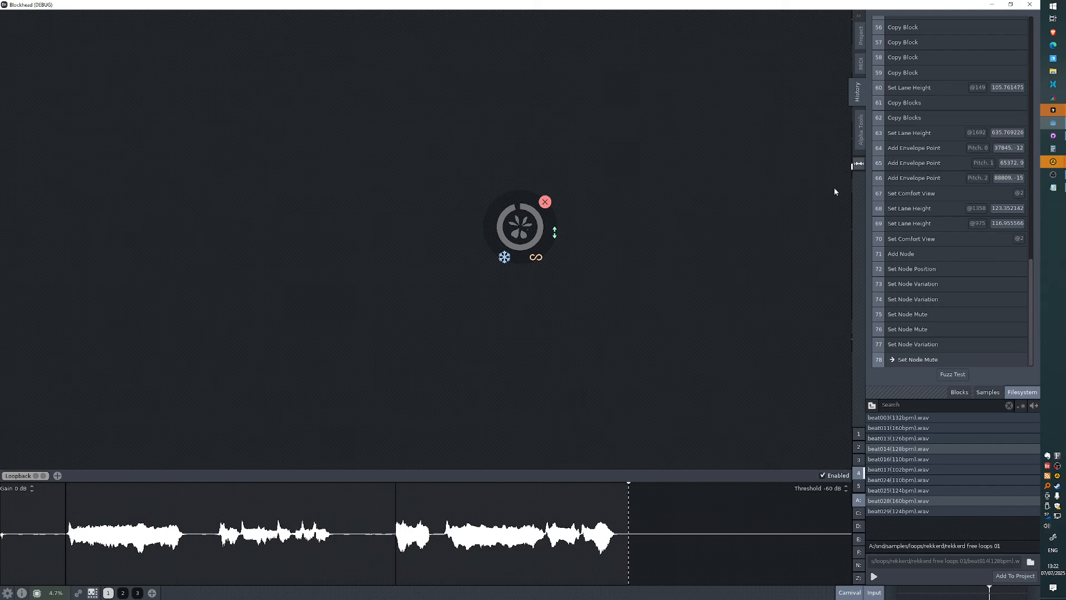
Step: Place the second Loopback clip in Track 5's upper lane after the existing blocks, and return to the Carnival
{"action": "left_click", "coordinate": [877, 592]}
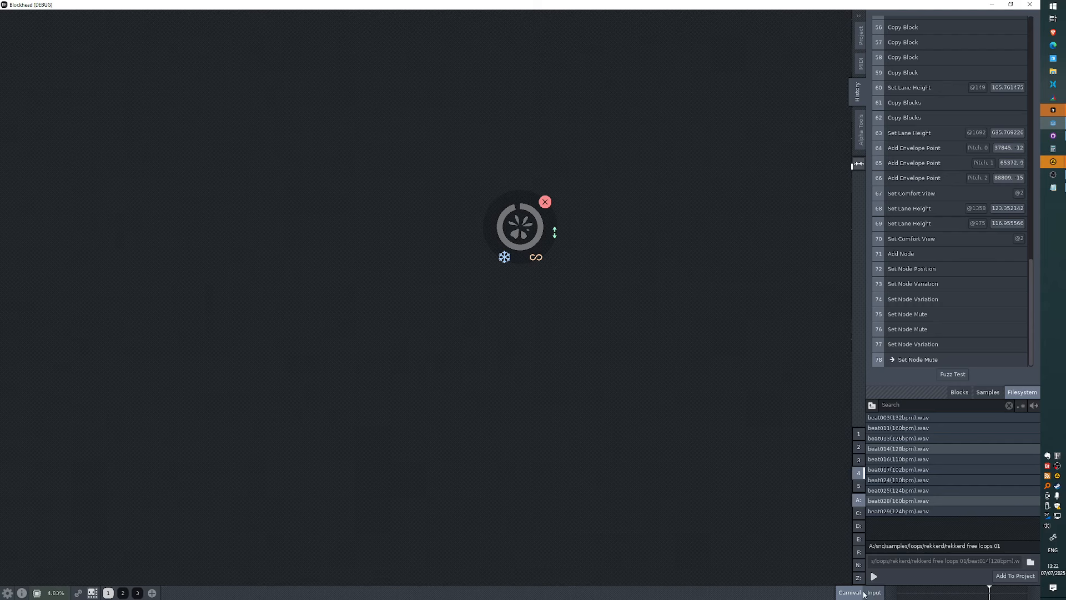
{"action": "left_click", "coordinate": [875, 592]}
{"action": "left_click", "coordinate": [851, 593]}
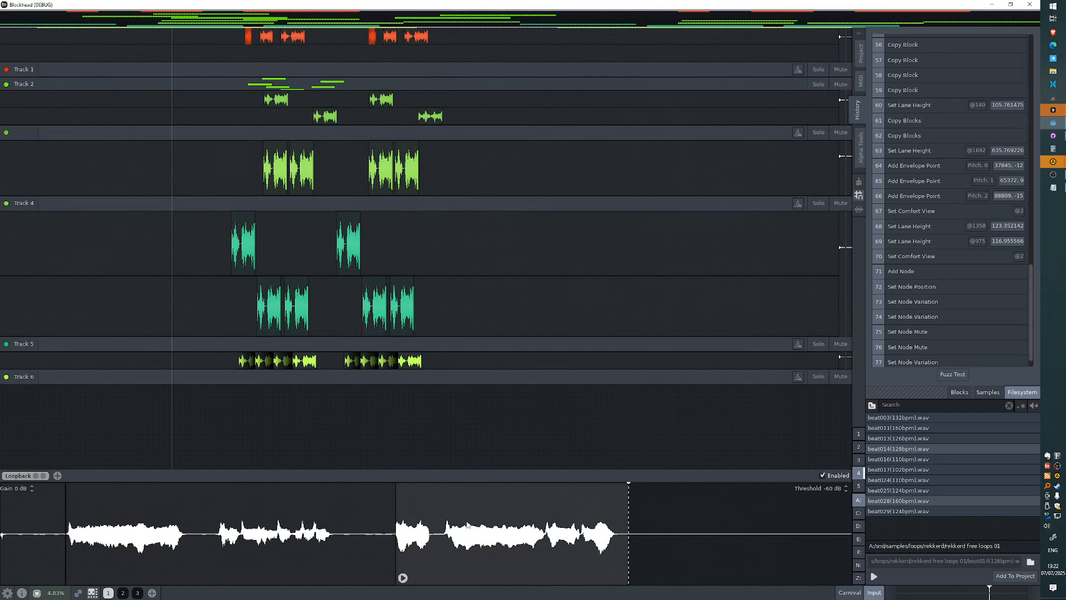
{"action": "left_click_drag", "start_coordinate": [491, 533], "coordinate": [551, 265]}
{"action": "scroll", "coordinate": [550, 263], "scroll_direction": "up", "scroll_amount": 5}
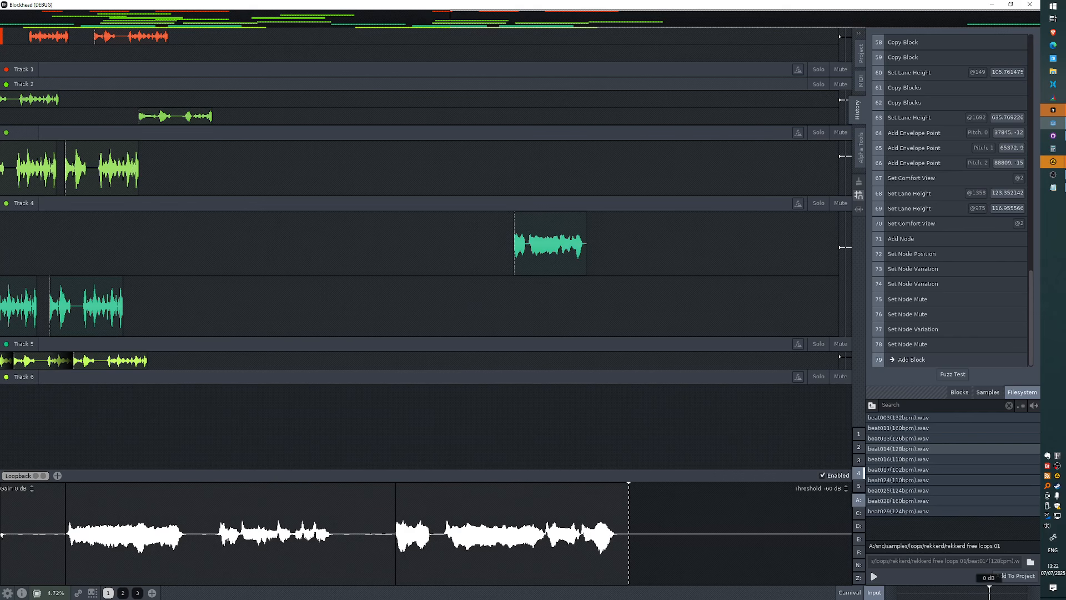
{"action": "left_click", "coordinate": [850, 593]}
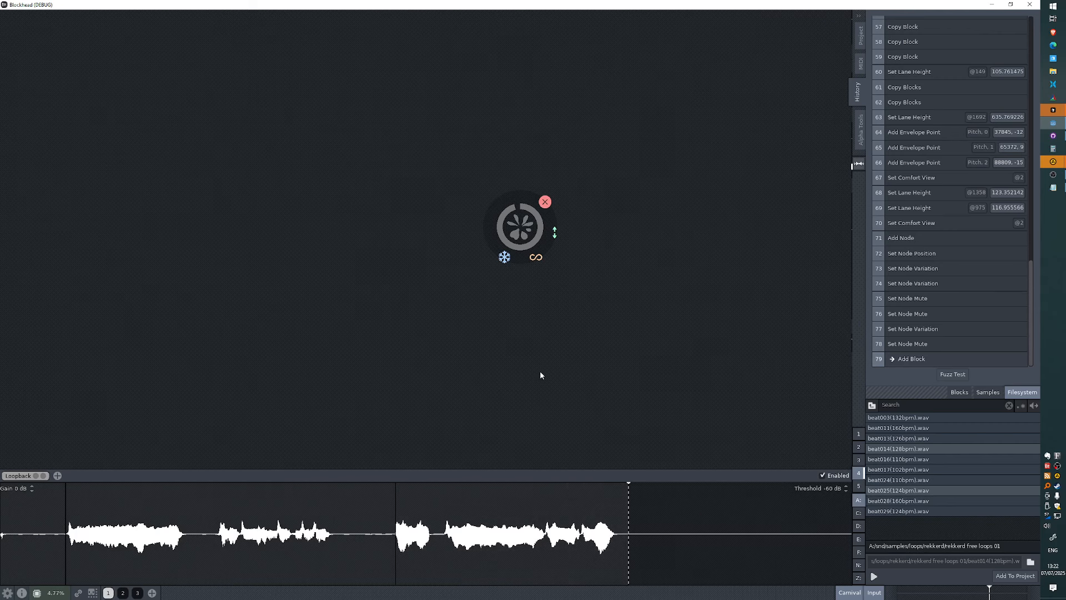
Step: Return from the Carnival to the tracks and show the project's samples, including the bounced and Loopback recordings
{"action": "left_click", "coordinate": [849, 593]}
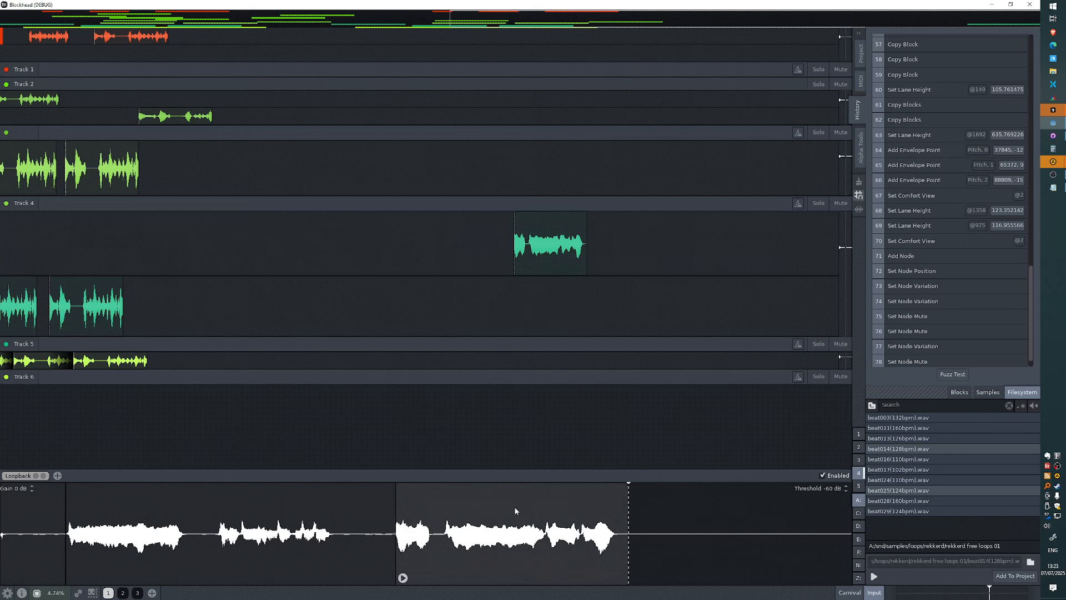
{"action": "left_click", "coordinate": [995, 394]}
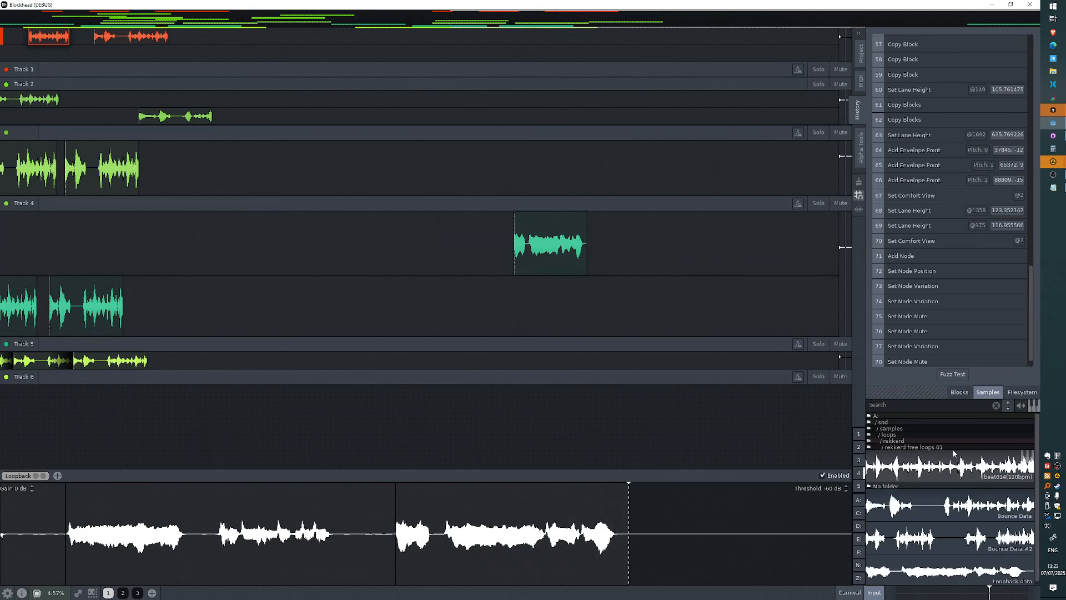
{"action": "scroll", "coordinate": [995, 502], "scroll_direction": "down", "scroll_amount": 1}
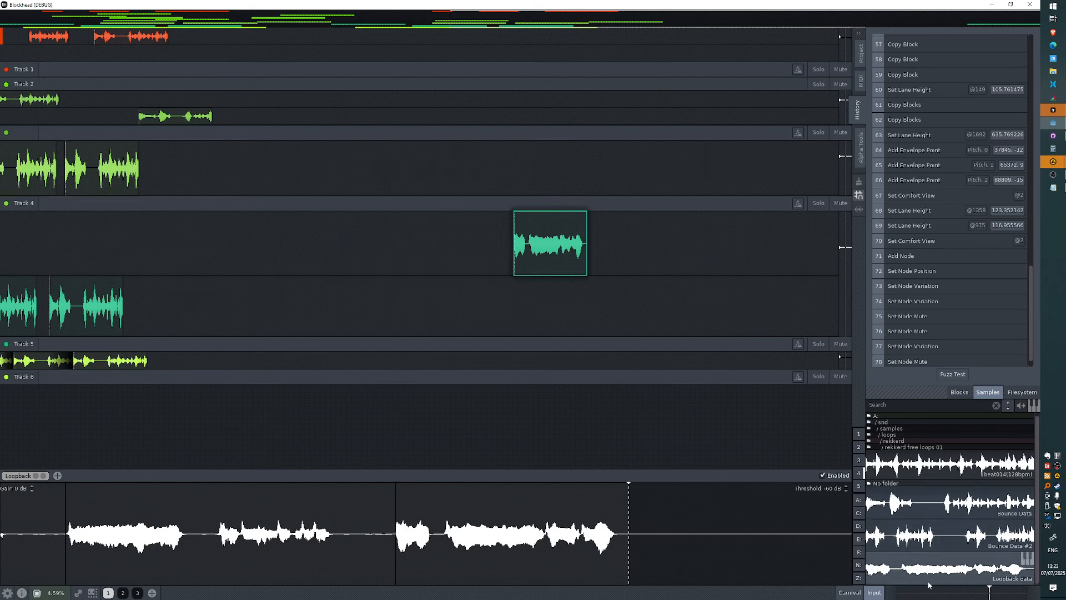
Step: Try to add the second Loopback clip to the Carnival as a sample, and open the assertion in the debugger
{"action": "left_click", "coordinate": [845, 590]}
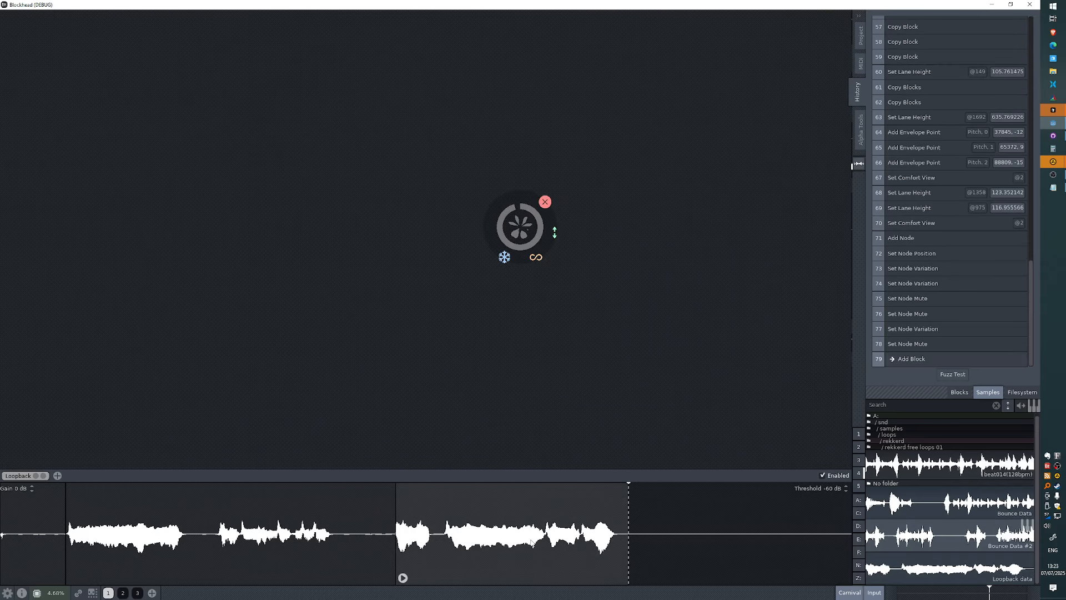
{"action": "left_click_drag", "start_coordinate": [474, 531], "coordinate": [407, 340]}
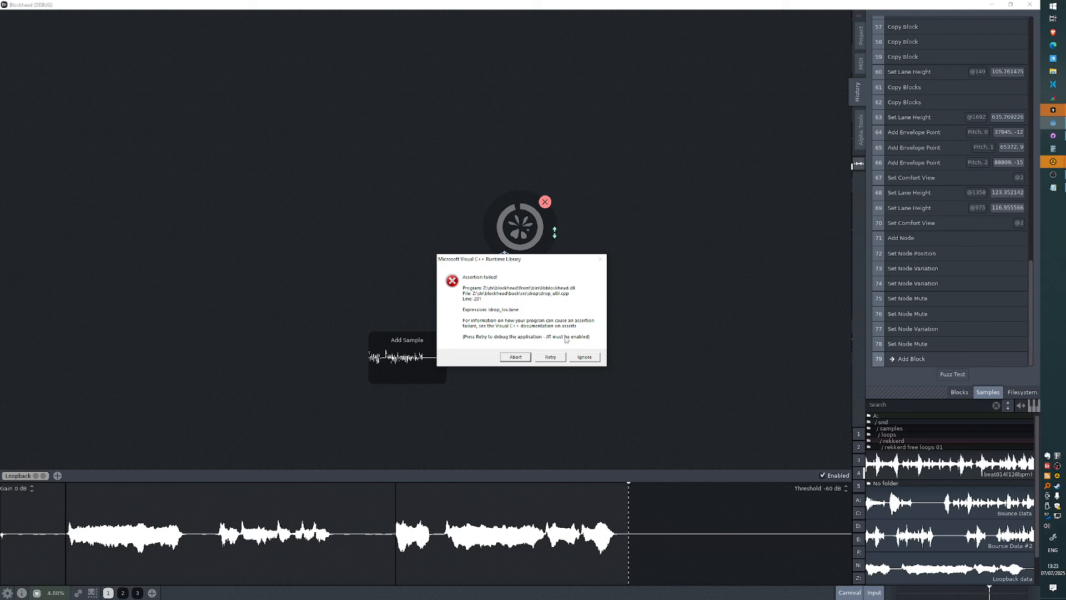
{"action": "left_click", "coordinate": [558, 359]}
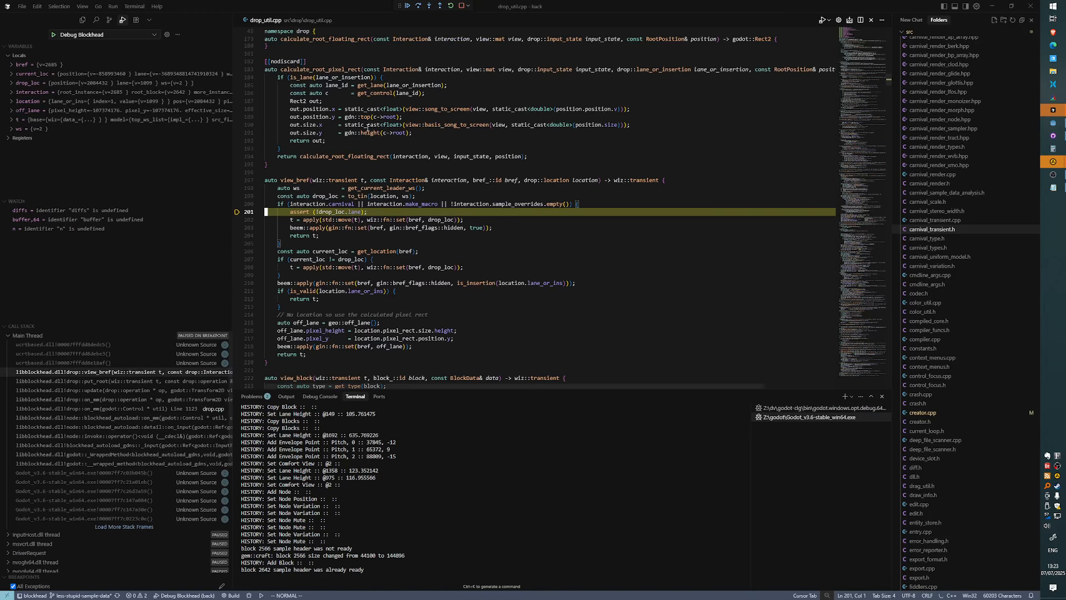
Step: Relaunch Blockhead from the code editor's debugger and close it again
{"action": "key", "text": "F5"}
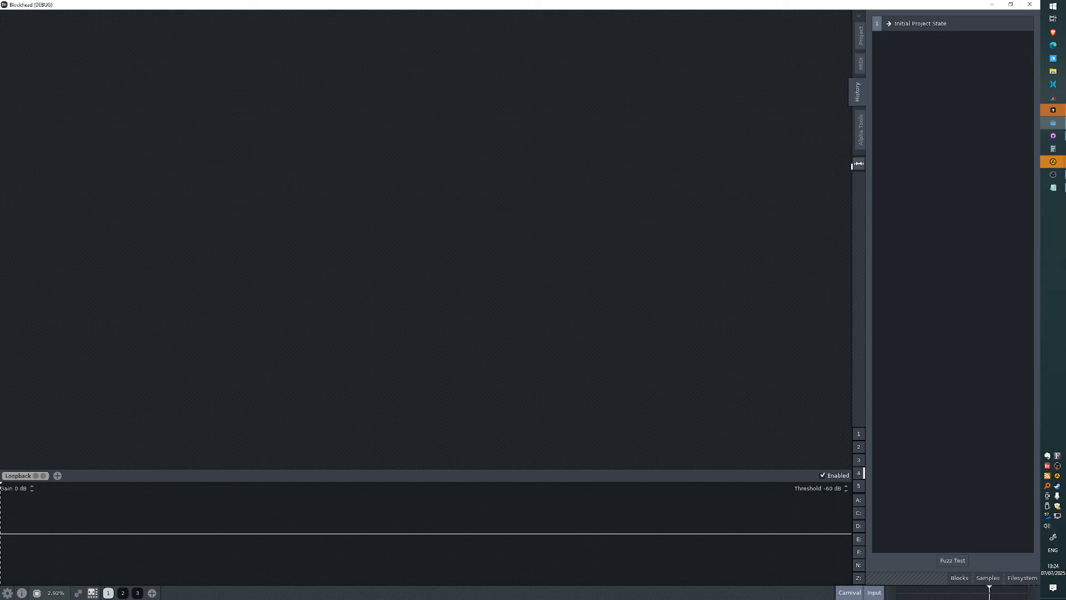
{"action": "left_click", "coordinate": [1029, 5]}
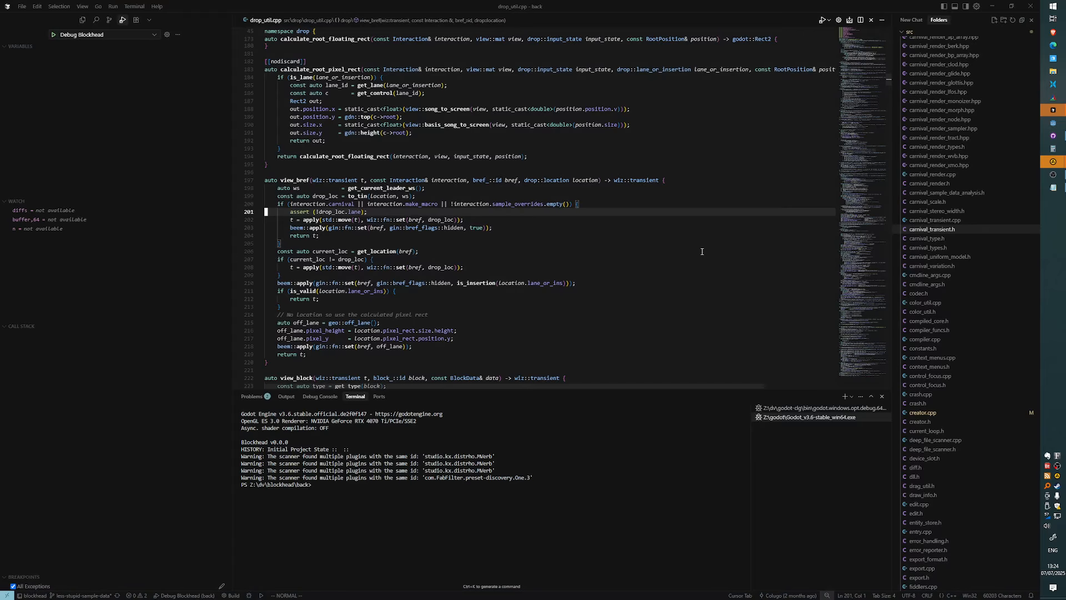